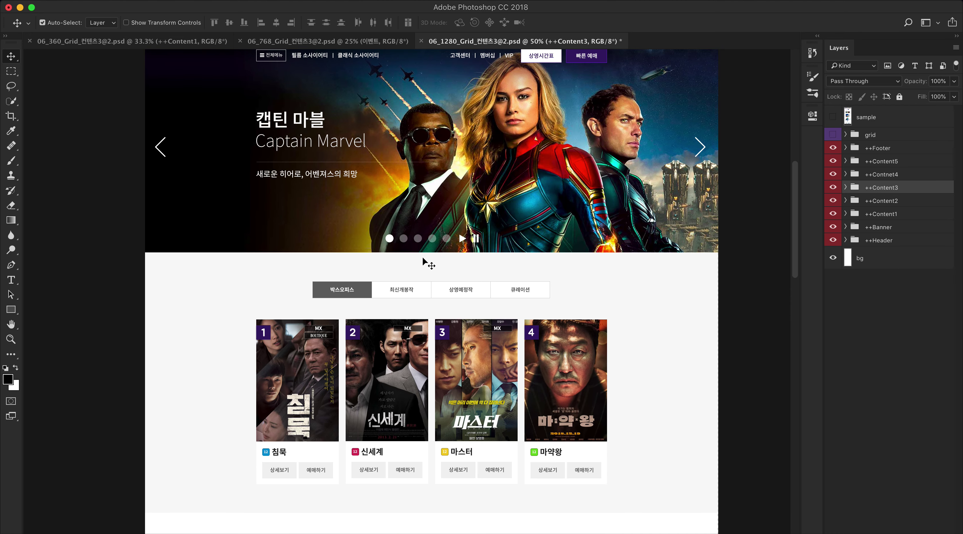
Step: Review the page design from the Captain Marvel banner down through the movie chart and the 새로운 이벤트 section
{"action": "left_click_drag", "start_coordinate": [430, 310], "coordinate": [436, 184]}
{"action": "left_click_drag", "start_coordinate": [435, 373], "coordinate": [424, 242]}
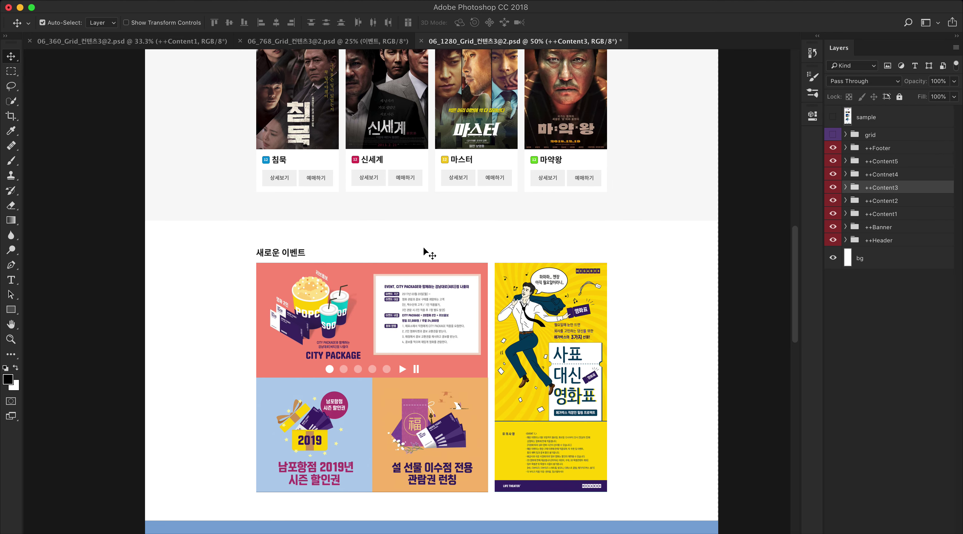
{"action": "left_click_drag", "start_coordinate": [415, 393], "coordinate": [419, 284]}
{"action": "left_click_drag", "start_coordinate": [402, 243], "coordinate": [404, 378]}
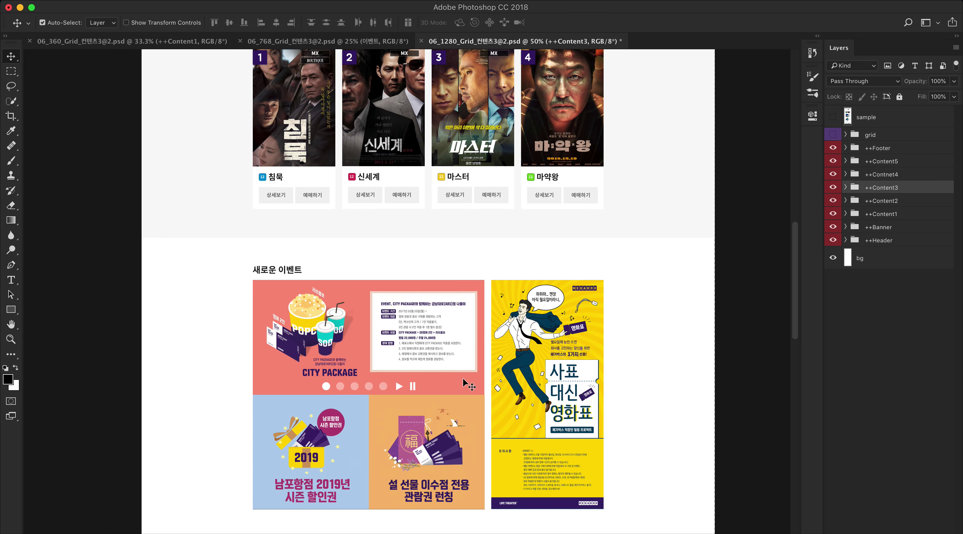
{"action": "left_click_drag", "start_coordinate": [666, 253], "coordinate": [668, 382]}
{"action": "left_click_drag", "start_coordinate": [662, 202], "coordinate": [672, 240]}
{"action": "left_click_drag", "start_coordinate": [651, 308], "coordinate": [629, 198]}
{"action": "left_click_drag", "start_coordinate": [658, 378], "coordinate": [651, 236]}
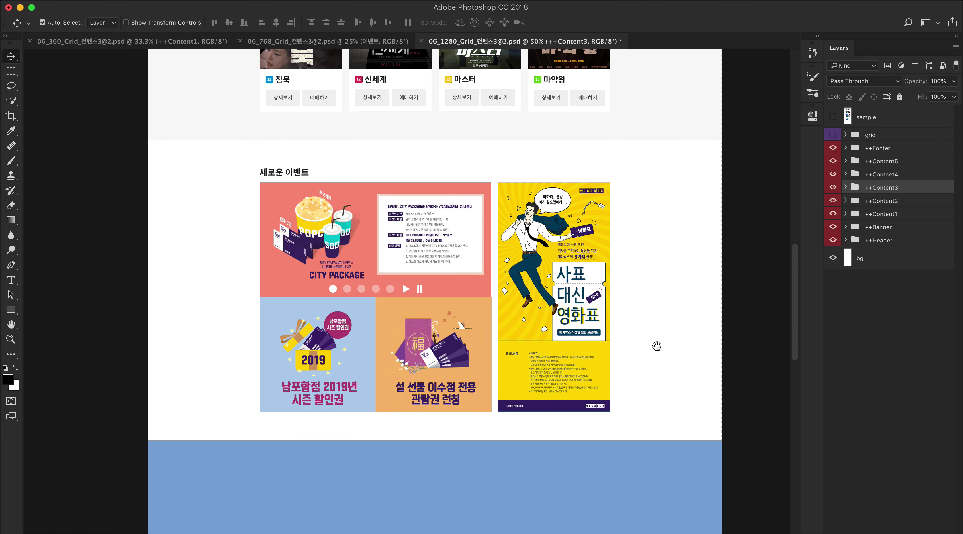
{"action": "left_click_drag", "start_coordinate": [660, 355], "coordinate": [664, 250]}
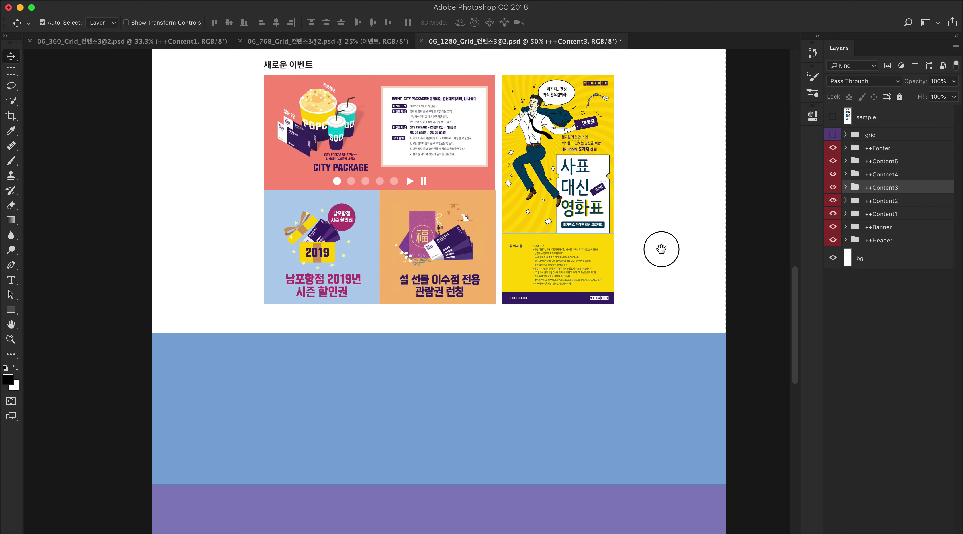
{"action": "left_click_drag", "start_coordinate": [664, 301], "coordinate": [657, 318]}
{"action": "left_click_drag", "start_coordinate": [661, 162], "coordinate": [663, 292]}
Step: Overlay the sample layer to compare the layout with the reference page, and hide it again
{"action": "left_click", "coordinate": [832, 117]}
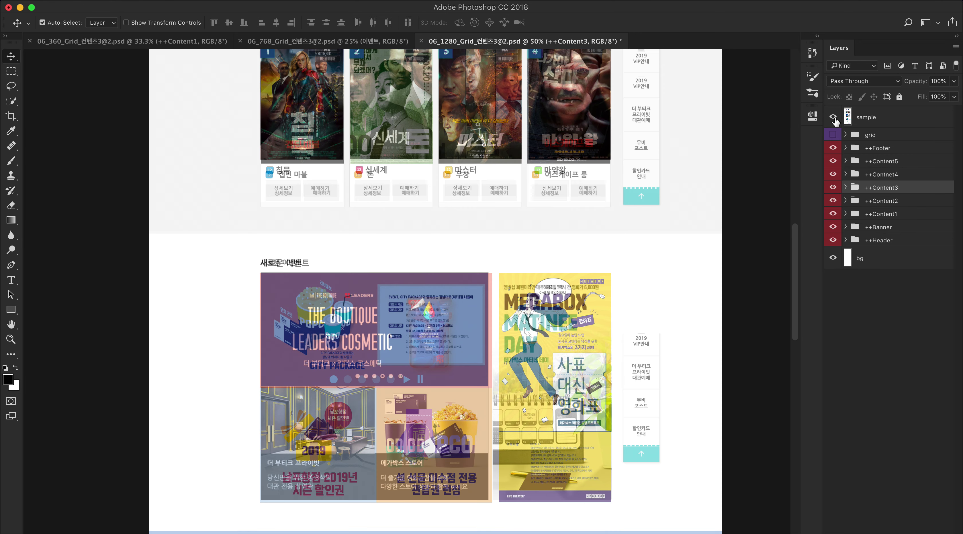
{"action": "scroll", "coordinate": [674, 230], "scroll_direction": "down", "scroll_amount": 10}
{"action": "scroll", "coordinate": [673, 230], "scroll_direction": "up", "scroll_amount": 5}
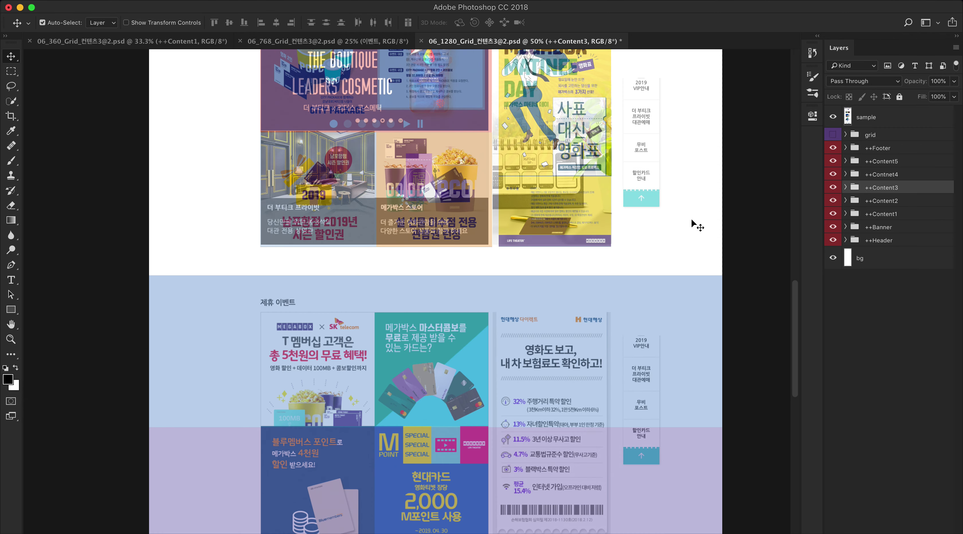
{"action": "left_click", "coordinate": [832, 117]}
Step: Inspect the header, banner, movie chart and event sections at several magnifications, temporarily hiding the interface panels
{"action": "scroll", "coordinate": [543, 171], "scroll_direction": "up", "scroll_amount": 8}
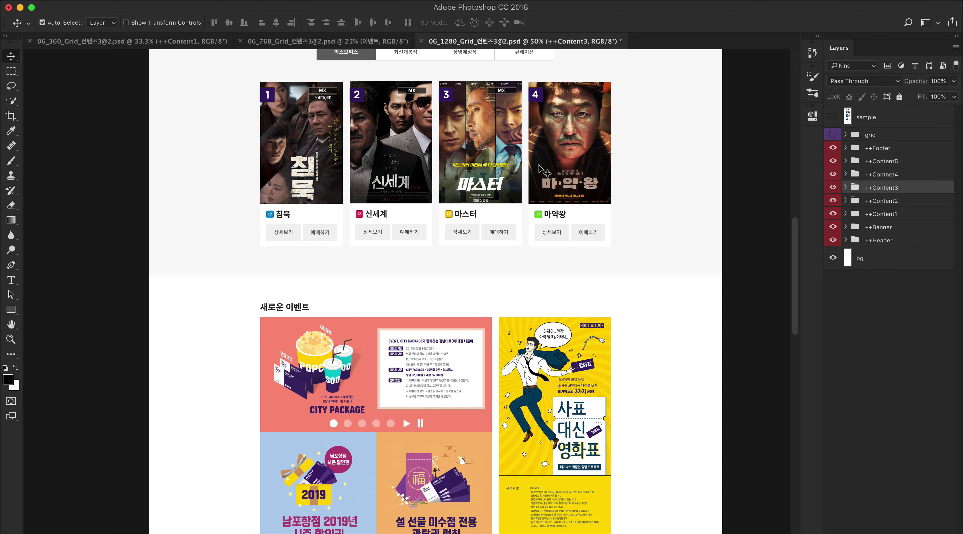
{"action": "scroll", "coordinate": [542, 170], "scroll_direction": "up", "scroll_amount": 10}
{"action": "scroll", "coordinate": [539, 170], "scroll_direction": "down", "scroll_amount": 20}
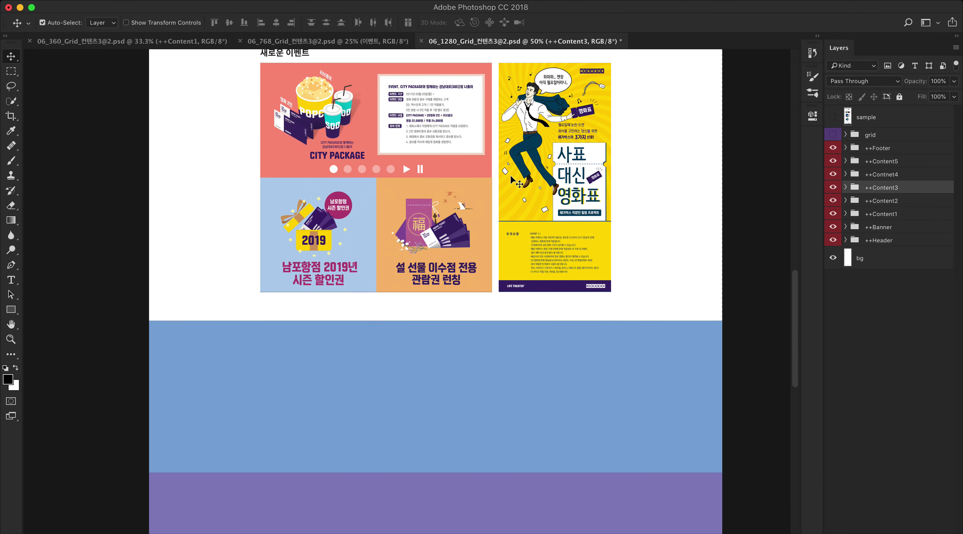
{"action": "scroll", "coordinate": [511, 177], "scroll_direction": "up", "scroll_amount": 6}
{"action": "scroll", "coordinate": [515, 179], "scroll_direction": "up", "scroll_amount": 6}
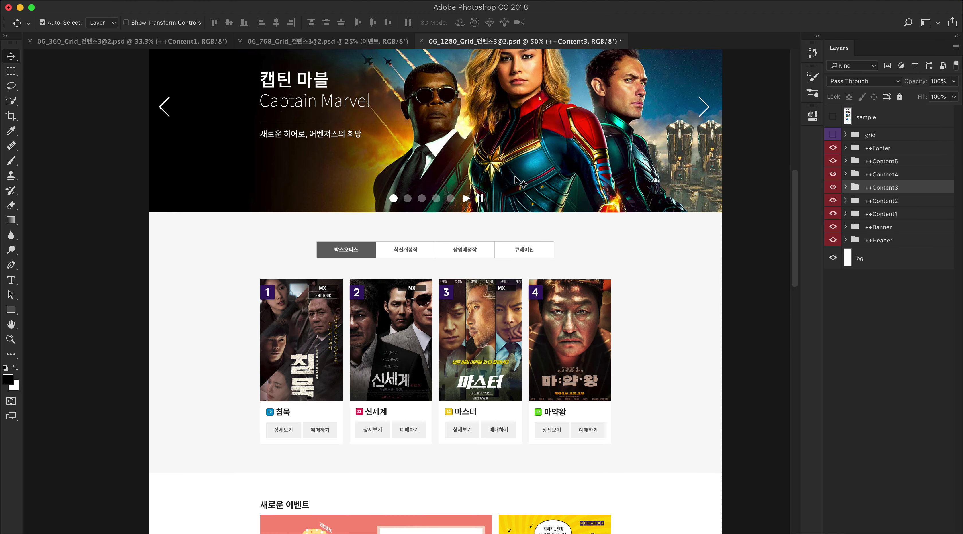
{"action": "scroll", "coordinate": [514, 178], "scroll_direction": "up", "scroll_amount": 3}
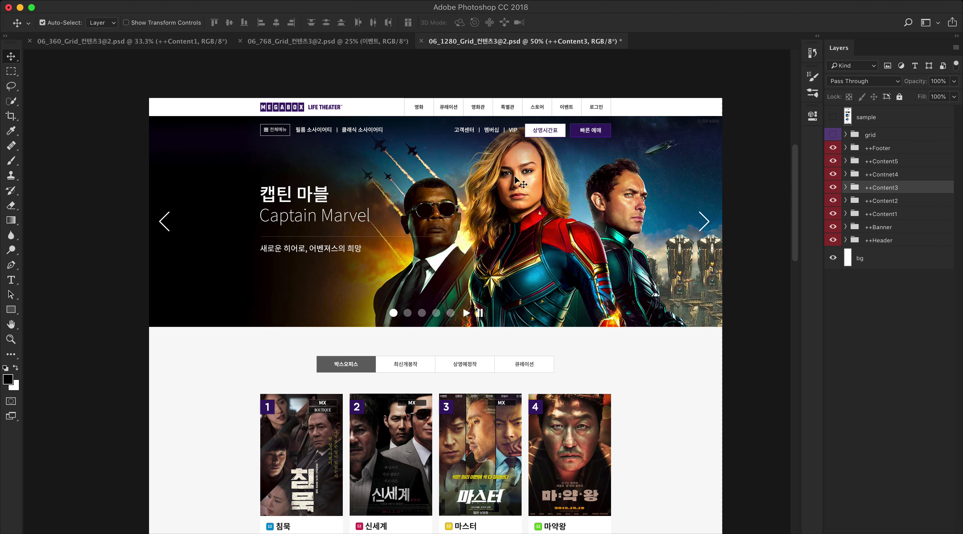
{"action": "key", "text": "super+equal"}
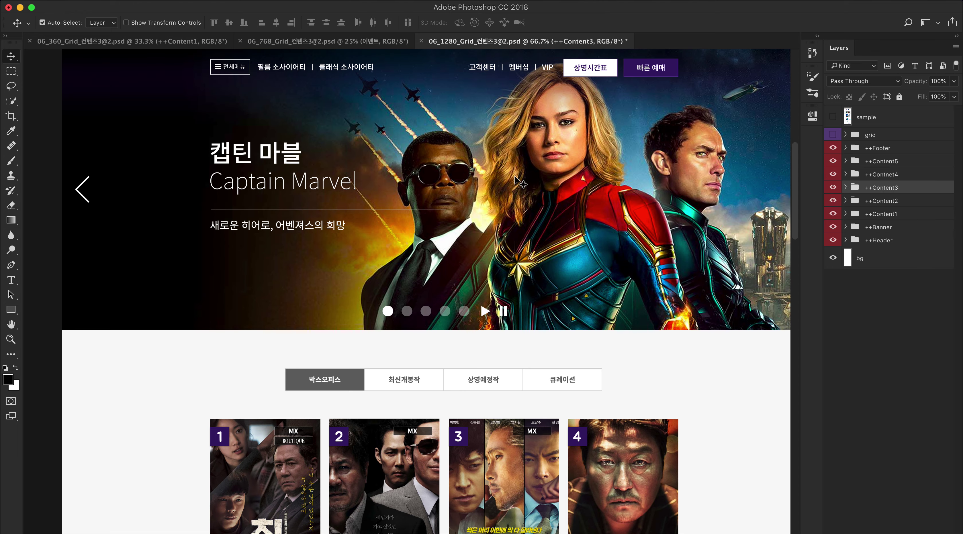
{"action": "key", "text": "Tab"}
{"action": "scroll", "coordinate": [458, 222], "scroll_direction": "down", "scroll_amount": 8}
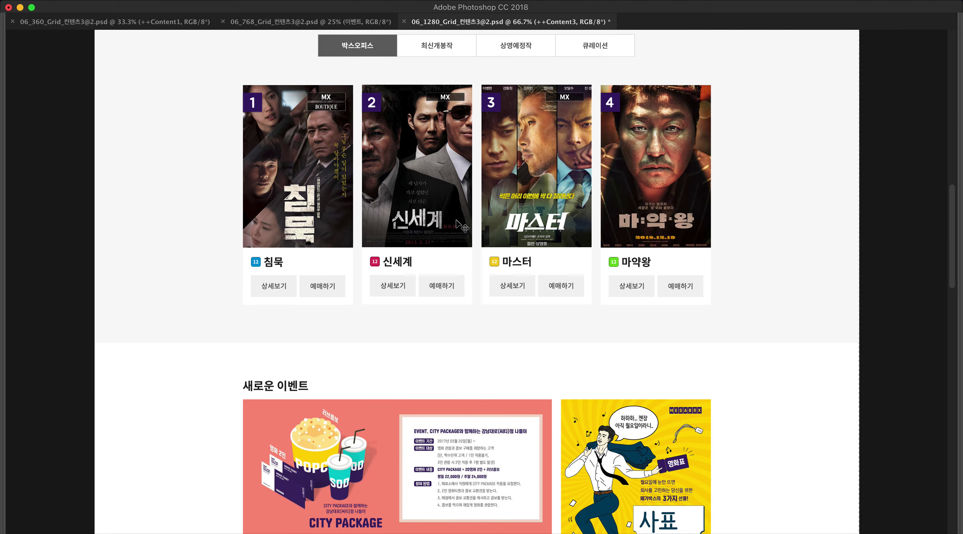
{"action": "scroll", "coordinate": [457, 224], "scroll_direction": "down", "scroll_amount": 10}
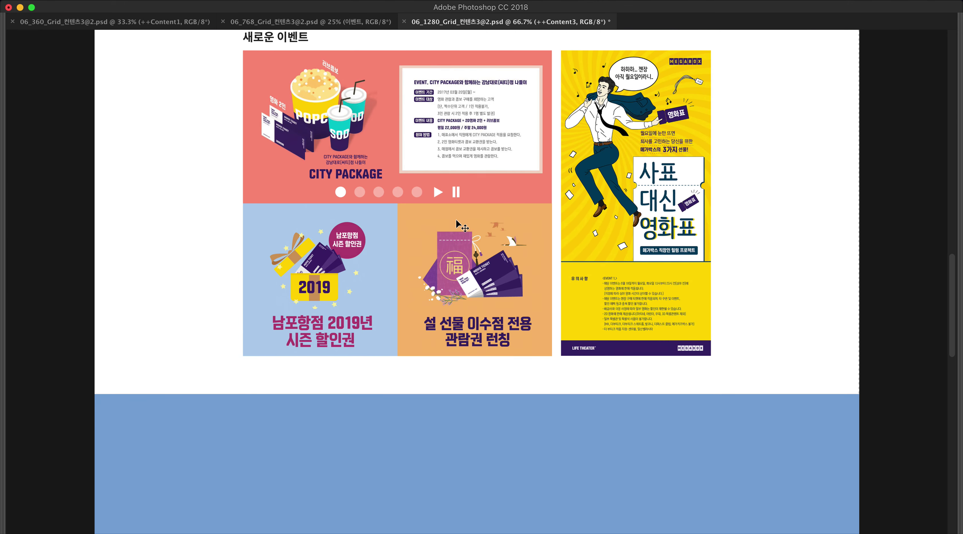
{"action": "key", "text": "super+minus"}
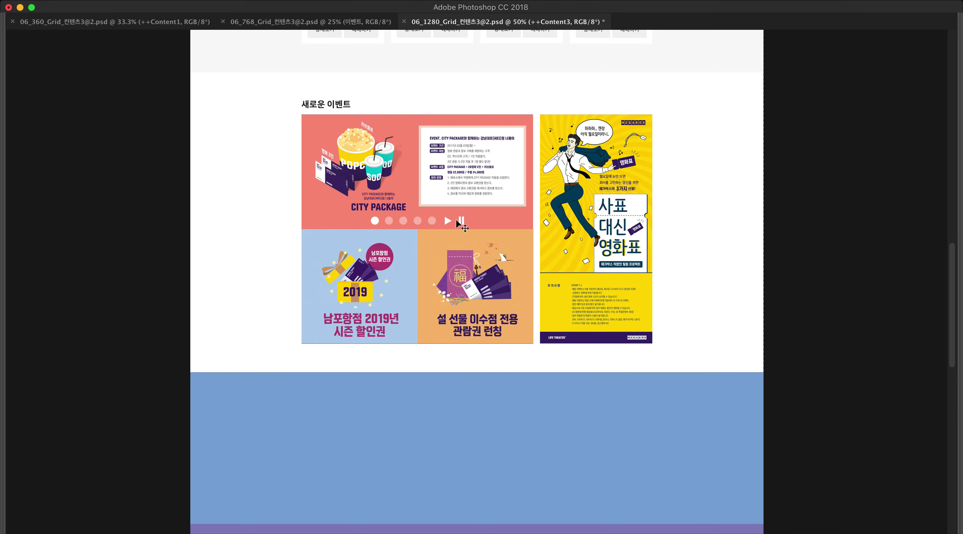
{"action": "key", "text": "super+plus"}
{"action": "key", "text": "super+plus"}
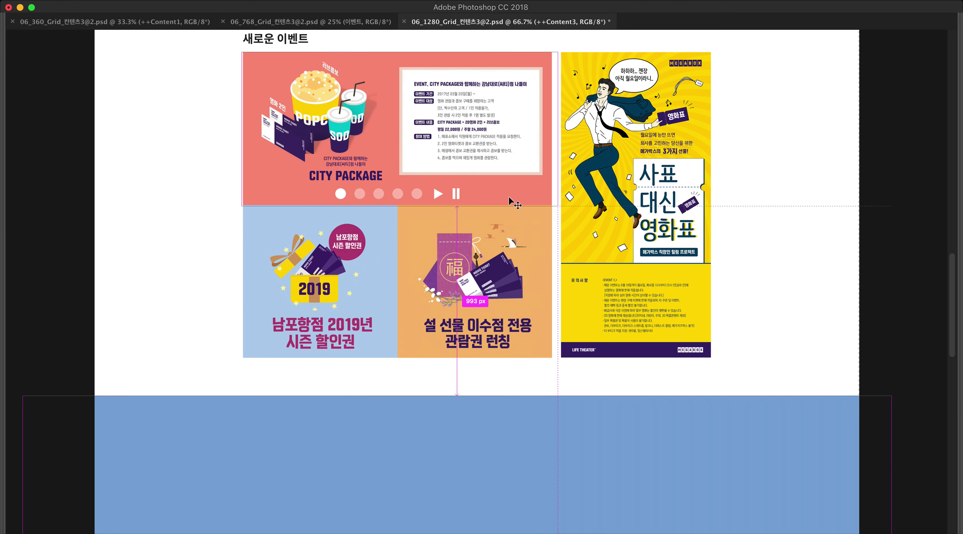
{"action": "key", "text": "super+plus"}
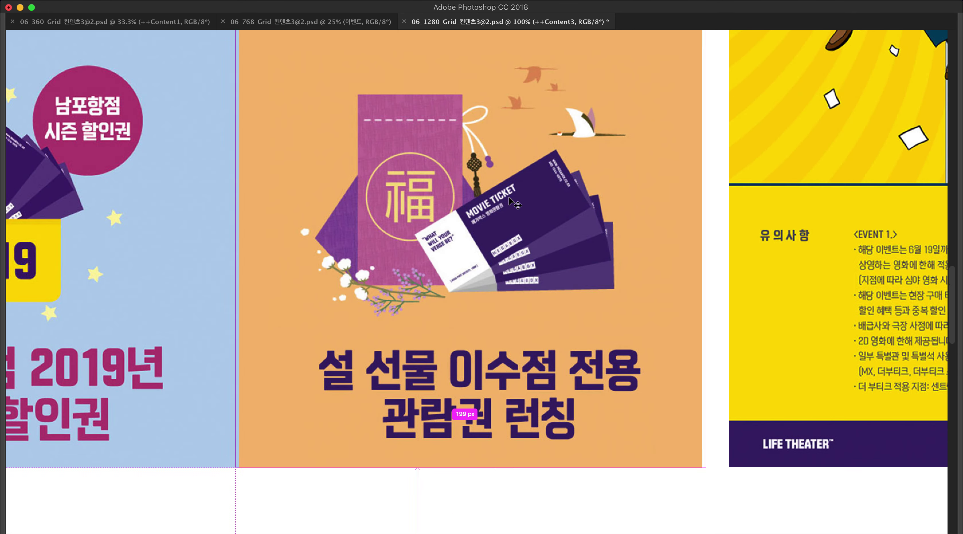
{"action": "key", "text": "super+minus"}
{"action": "key", "text": "super+minus"}
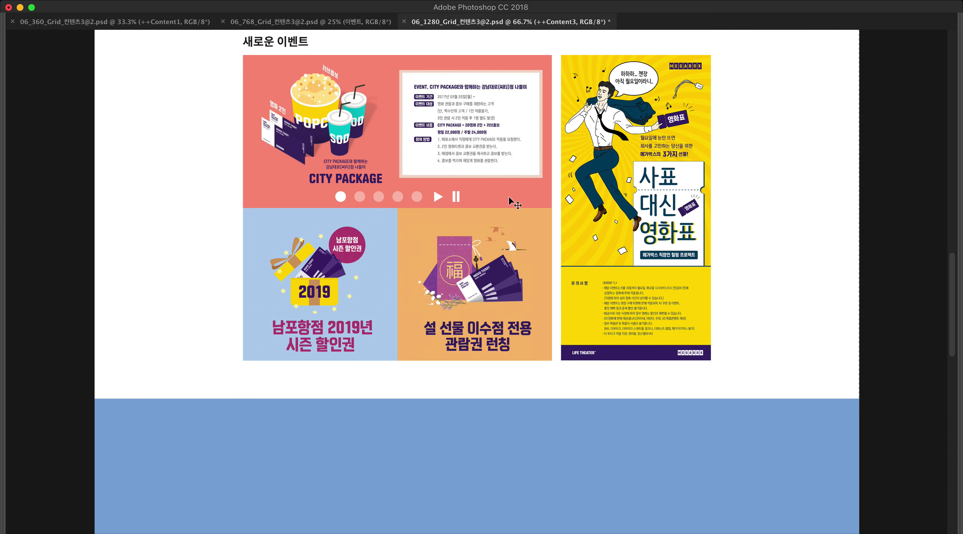
{"action": "key", "text": "Tab"}
Step: Expand the ++Contnet4 group and select its area layer
{"action": "left_click_drag", "start_coordinate": [421, 148], "coordinate": [473, 92]}
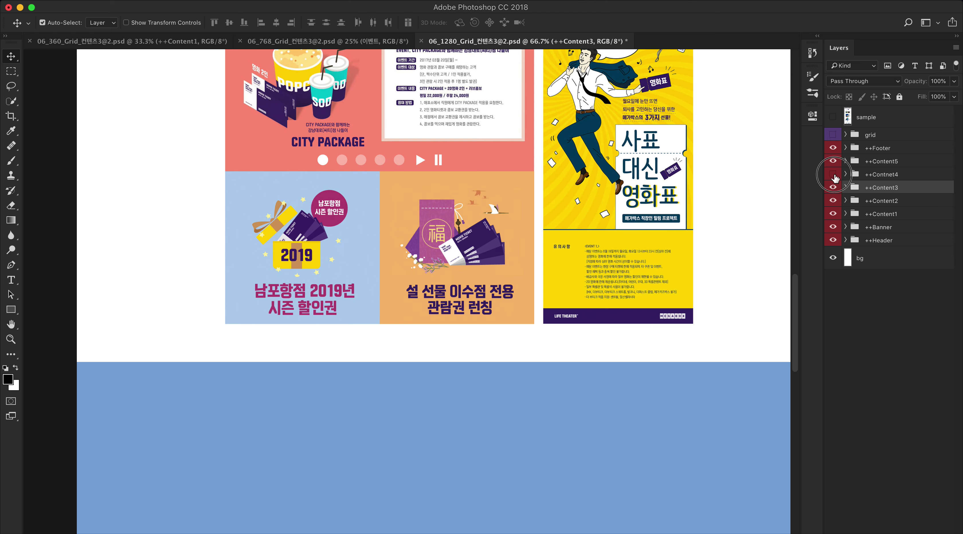
{"action": "left_click", "coordinate": [846, 174]}
{"action": "left_click", "coordinate": [879, 192]}
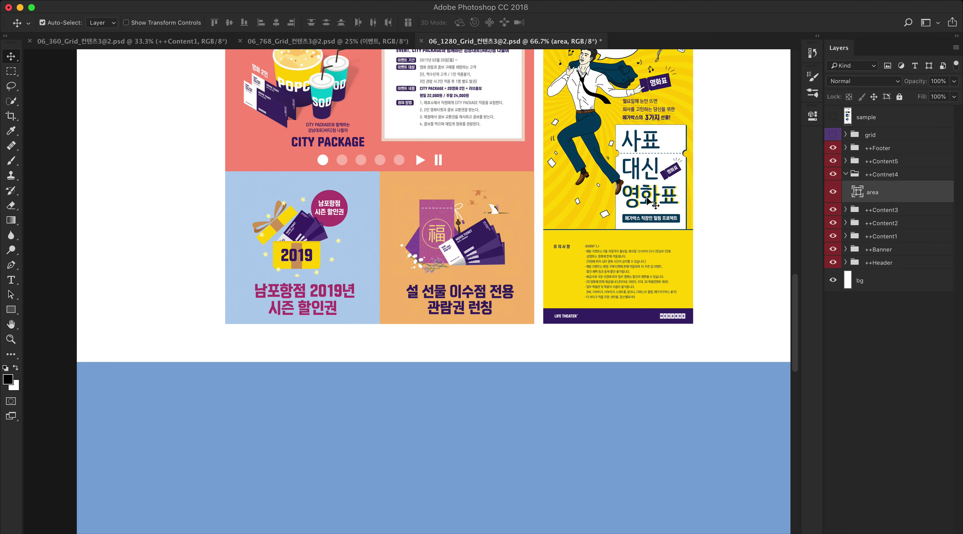
Step: Switch to Chrome, browse Unsplash's movie photos and download the "red cinema chair" photo
{"action": "key", "text": "super+Tab"}
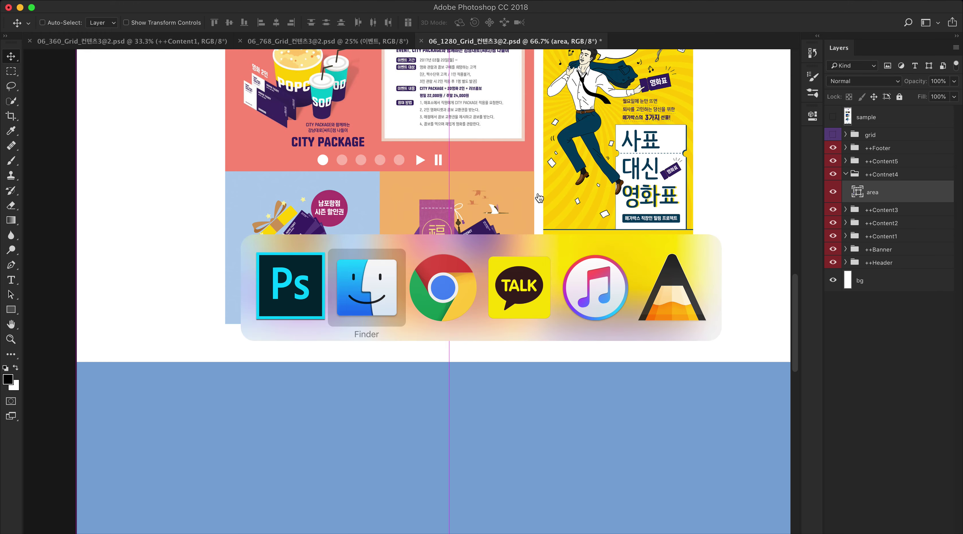
{"action": "key", "text": "super+Tab"}
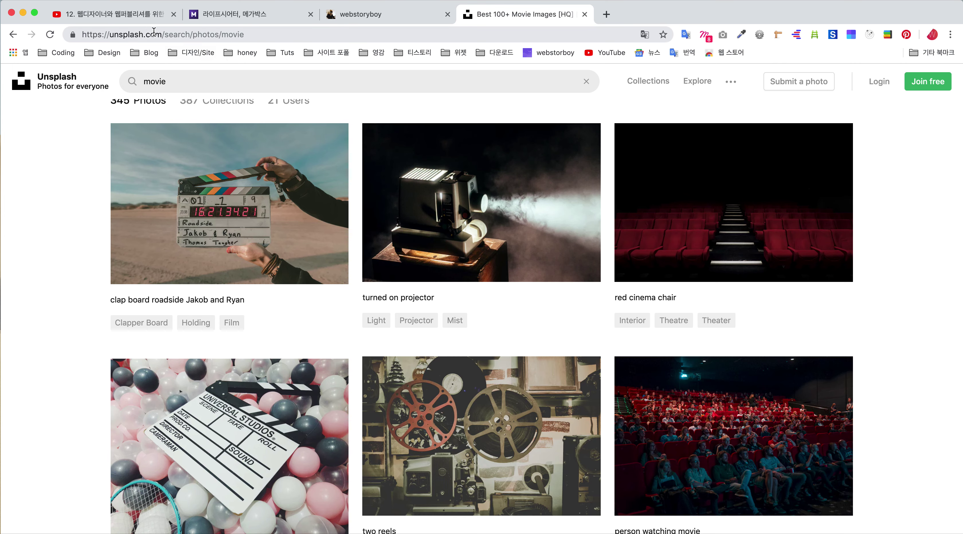
{"action": "left_click", "coordinate": [142, 34]}
{"action": "left_click", "coordinate": [155, 35]}
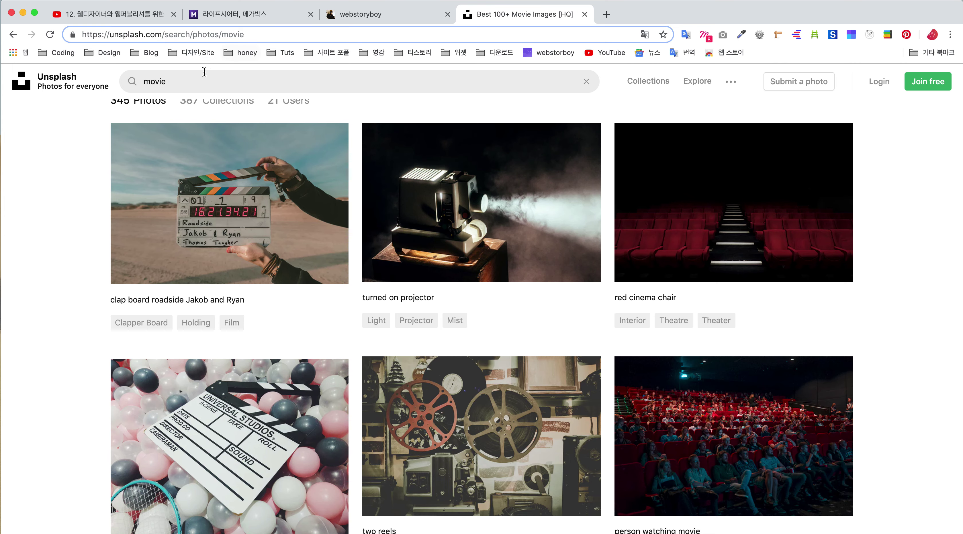
{"action": "double_click", "coordinate": [181, 80]}
{"action": "scroll", "coordinate": [510, 463], "scroll_direction": "down", "scroll_amount": 5}
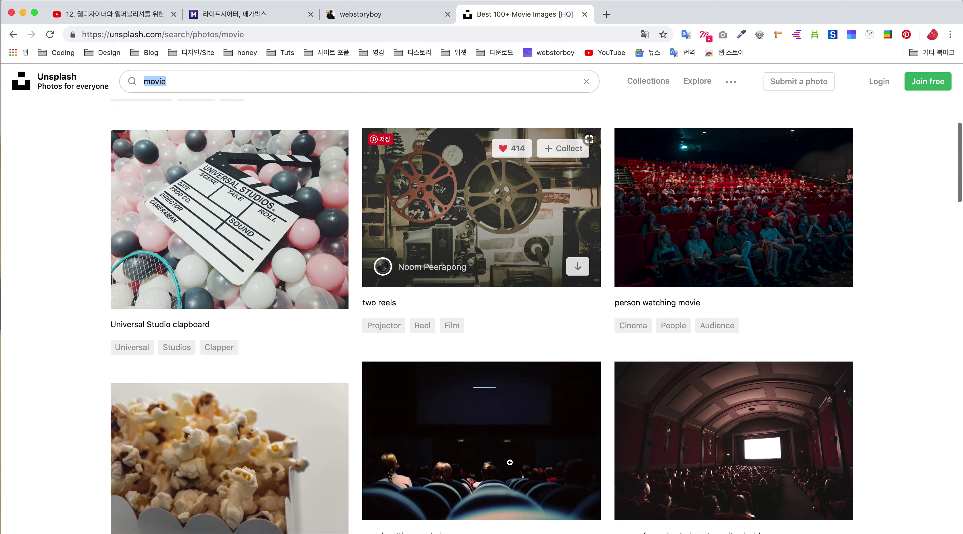
{"action": "scroll", "coordinate": [510, 463], "scroll_direction": "down", "scroll_amount": 6}
{"action": "scroll", "coordinate": [510, 464], "scroll_direction": "down", "scroll_amount": 4}
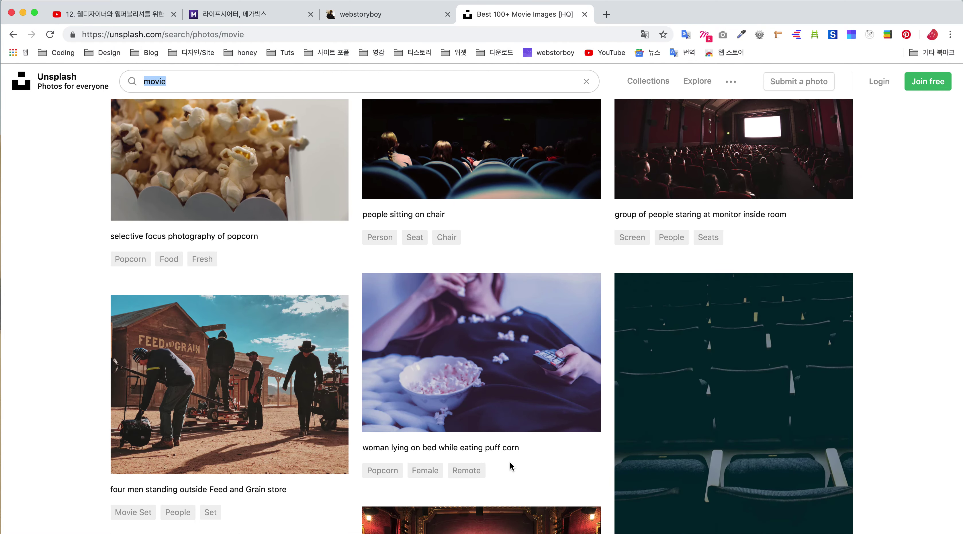
{"action": "scroll", "coordinate": [510, 462], "scroll_direction": "down", "scroll_amount": 20}
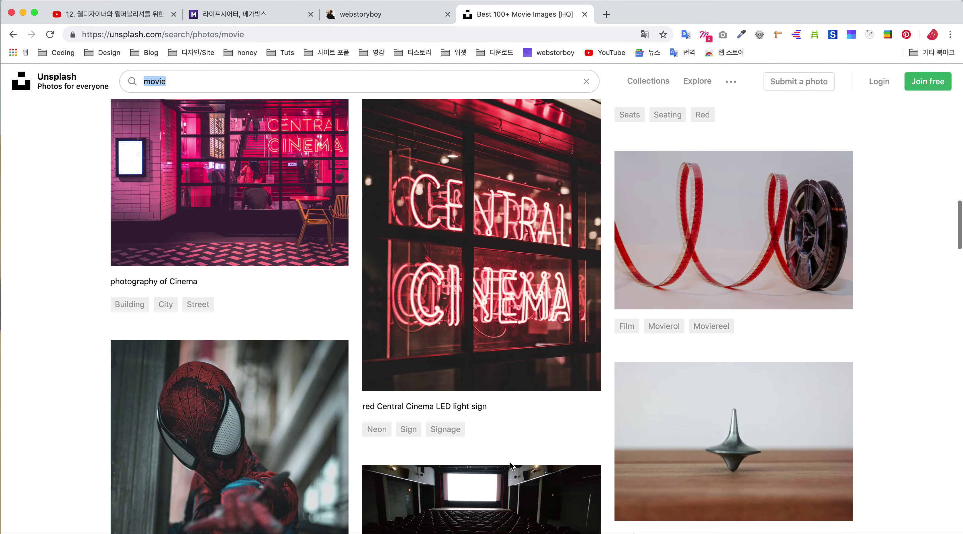
{"action": "scroll", "coordinate": [510, 465], "scroll_direction": "up", "scroll_amount": 20}
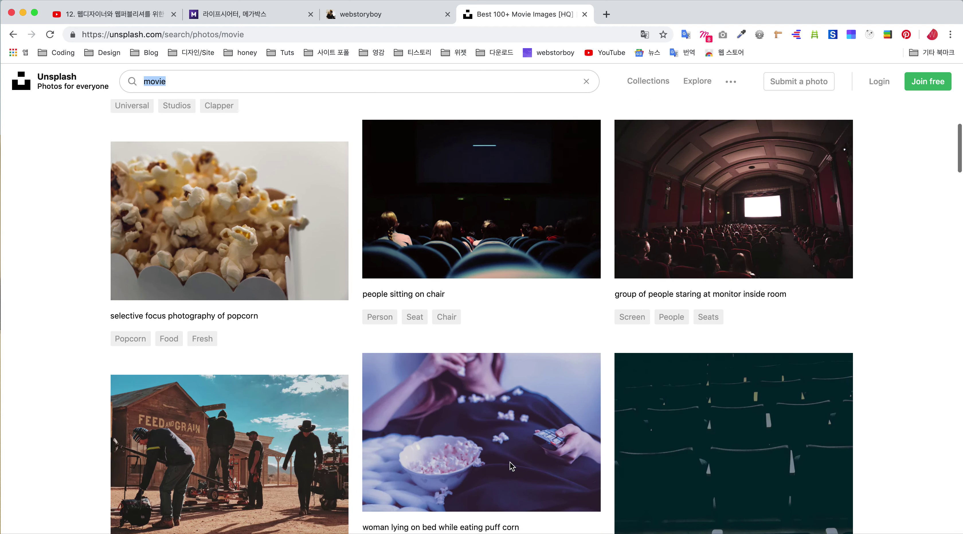
{"action": "scroll", "coordinate": [511, 465], "scroll_direction": "up", "scroll_amount": 10}
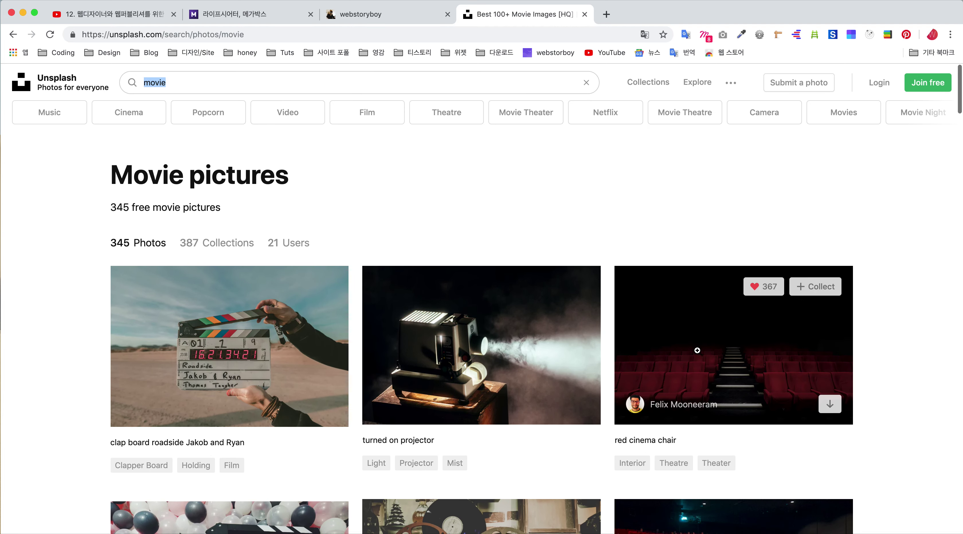
{"action": "left_click", "coordinate": [830, 405]}
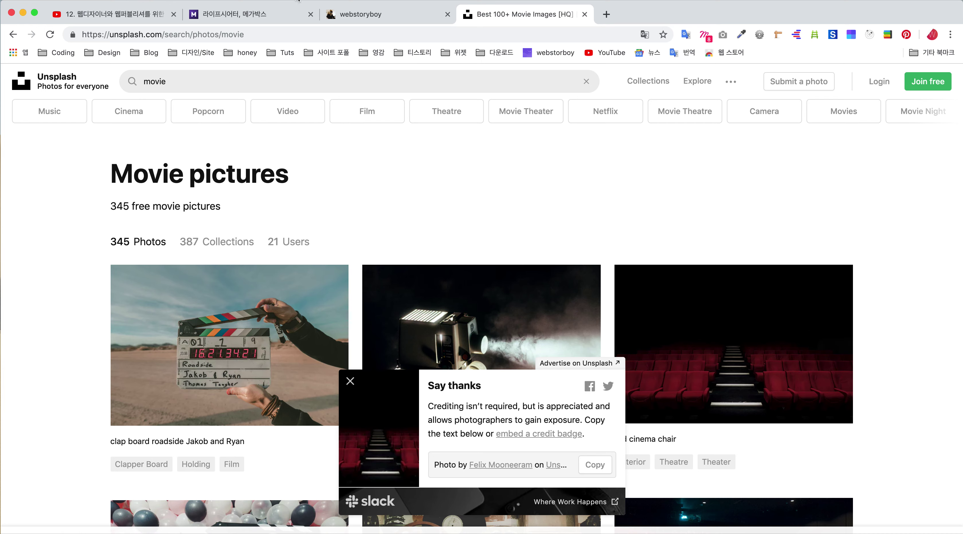
Step: Uncover the desktop and open the downloaded cinema seats photo in Photoshop
{"action": "left_click_drag", "start_coordinate": [250, 8], "coordinate": [451, 8]}
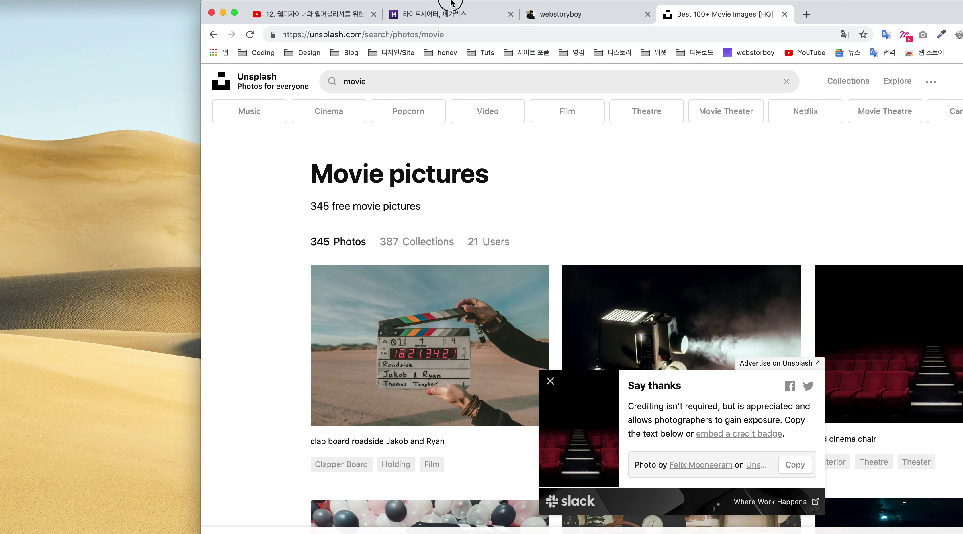
{"action": "left_click", "coordinate": [126, 374]}
{"action": "right_click", "coordinate": [125, 374]}
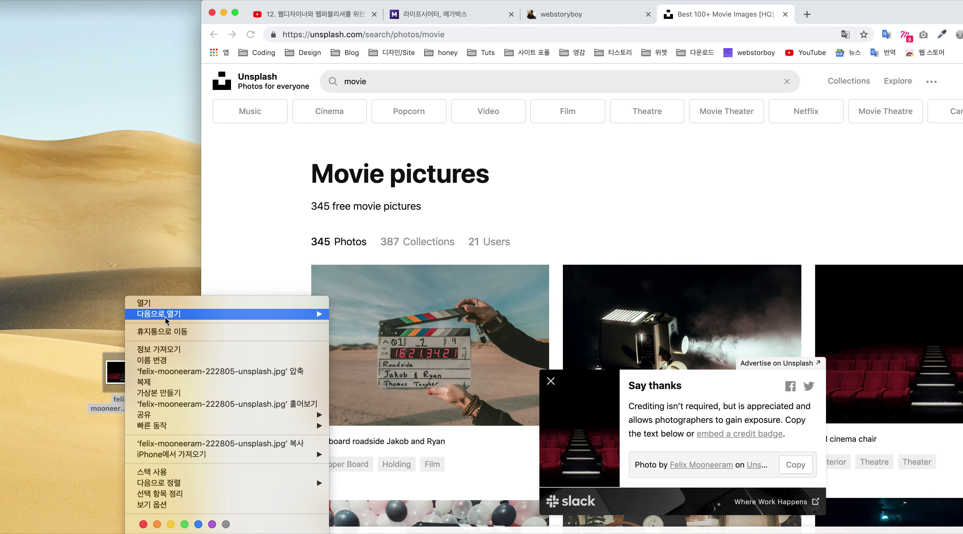
{"action": "mouse_move", "coordinate": [299, 313]}
{"action": "left_click", "coordinate": [369, 358]}
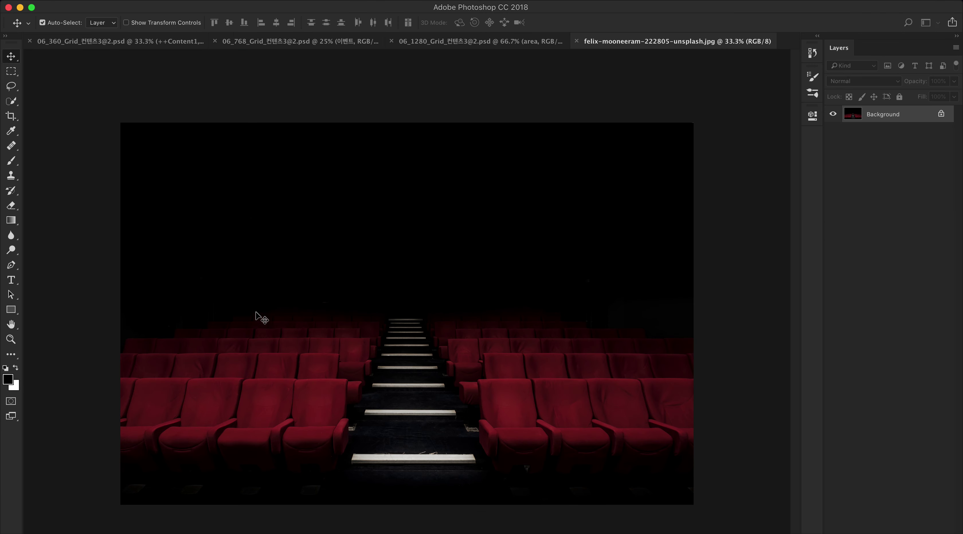
Step: Float the cinema photo's window and copy the photo into the ++Contnet4 group of the 06_1280 document, accepting the colour profile conversion
{"action": "left_click_drag", "start_coordinate": [597, 42], "coordinate": [637, 212]}
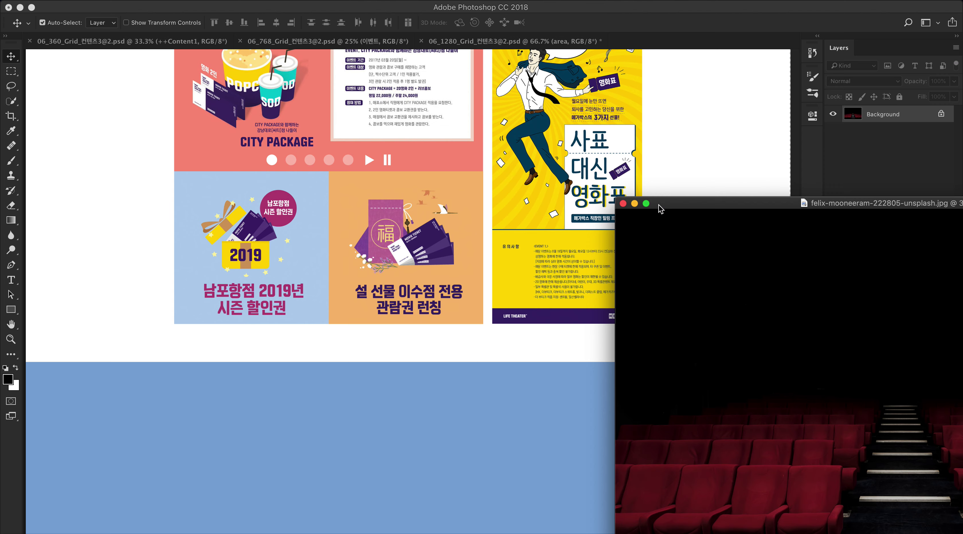
{"action": "left_click_drag", "start_coordinate": [672, 242], "coordinate": [419, 421]}
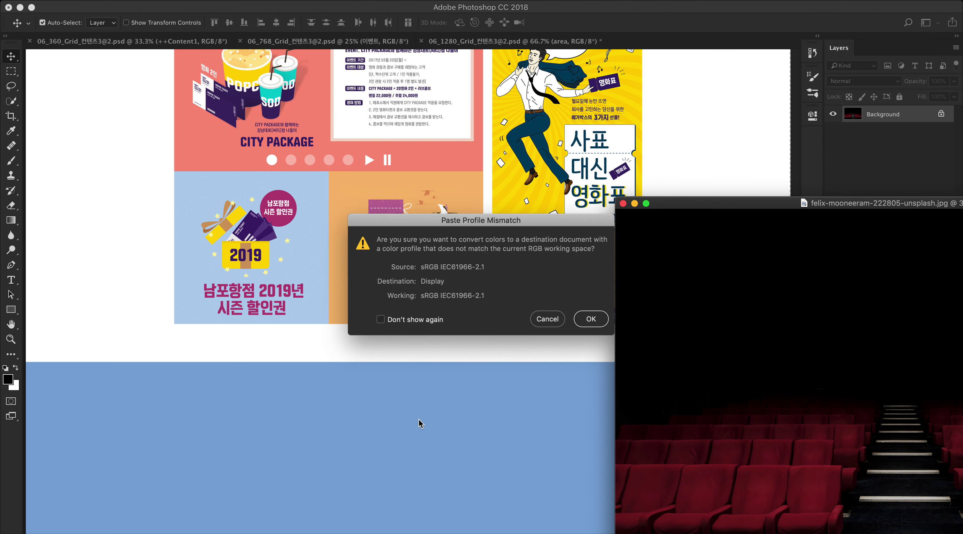
{"action": "left_click", "coordinate": [582, 320]}
{"action": "scroll", "coordinate": [553, 392], "scroll_direction": "down", "scroll_amount": 3}
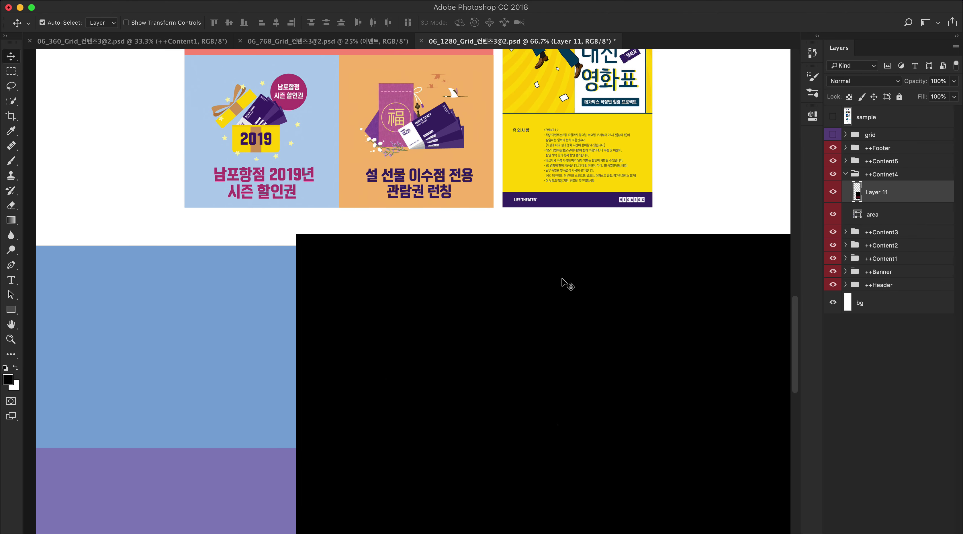
{"action": "key", "text": "super+minus"}
{"action": "key", "text": "super+minus"}
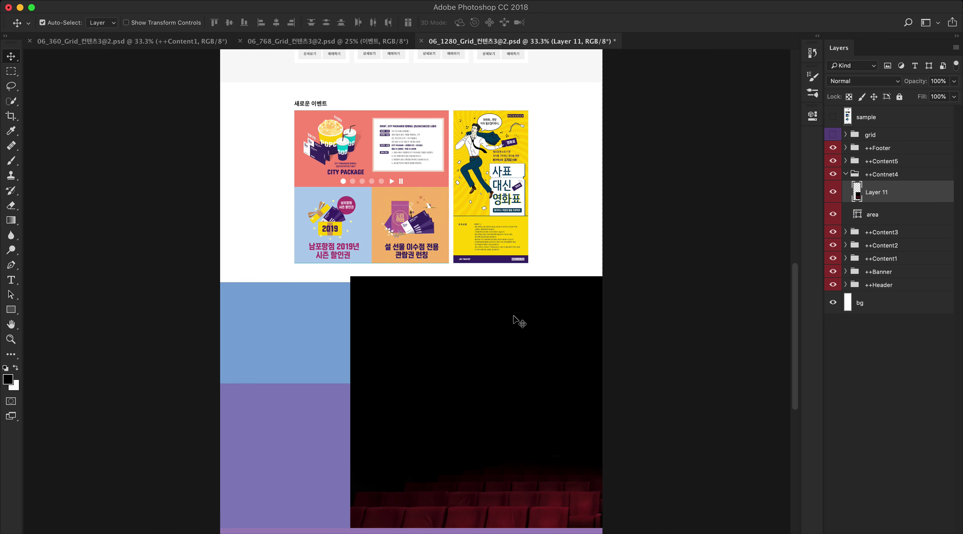
Step: Move the cinema photo across the full page width and try clipping it to the ++Contnet4 area layer
{"action": "left_click_drag", "start_coordinate": [361, 298], "coordinate": [295, 291]}
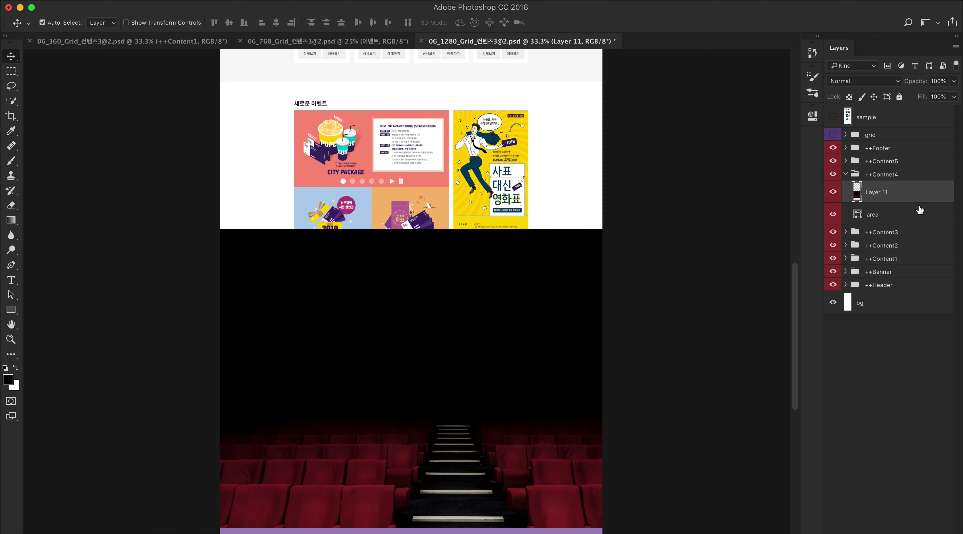
{"action": "left_click", "coordinate": [901, 201], "text": "alt"}
{"action": "left_click_drag", "start_coordinate": [483, 362], "coordinate": [475, 337]}
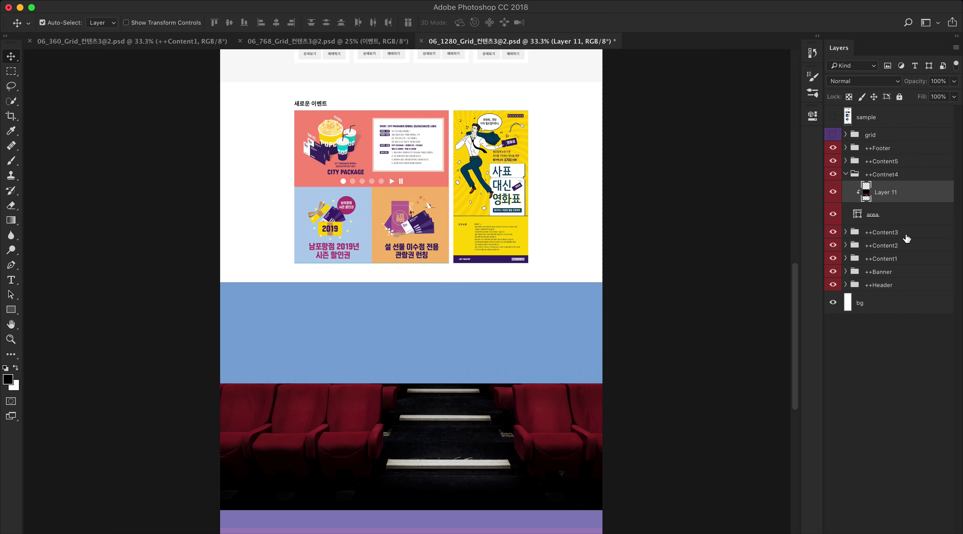
{"action": "left_click", "coordinate": [883, 201], "text": "alt"}
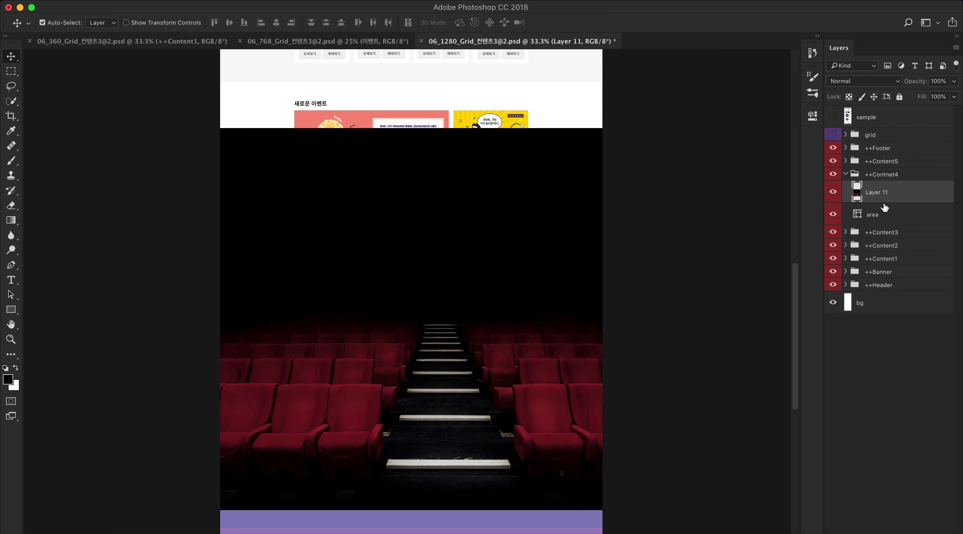
Step: Move the cinema photo layer into the ++Content3 group and clip it to that group's area layer
{"action": "left_click", "coordinate": [832, 232]}
{"action": "left_click_drag", "start_coordinate": [884, 200], "coordinate": [889, 236]}
{"action": "left_click", "coordinate": [846, 174]}
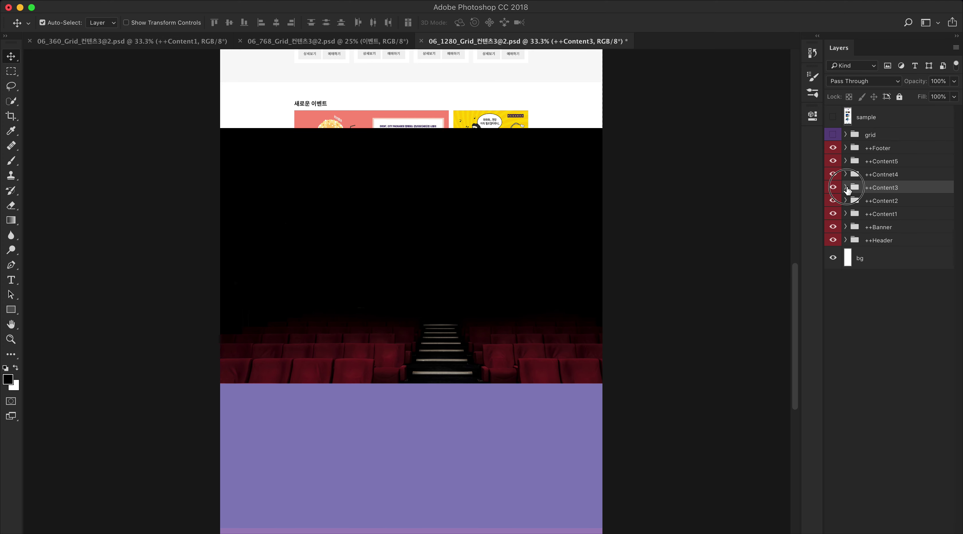
{"action": "left_click", "coordinate": [847, 187]}
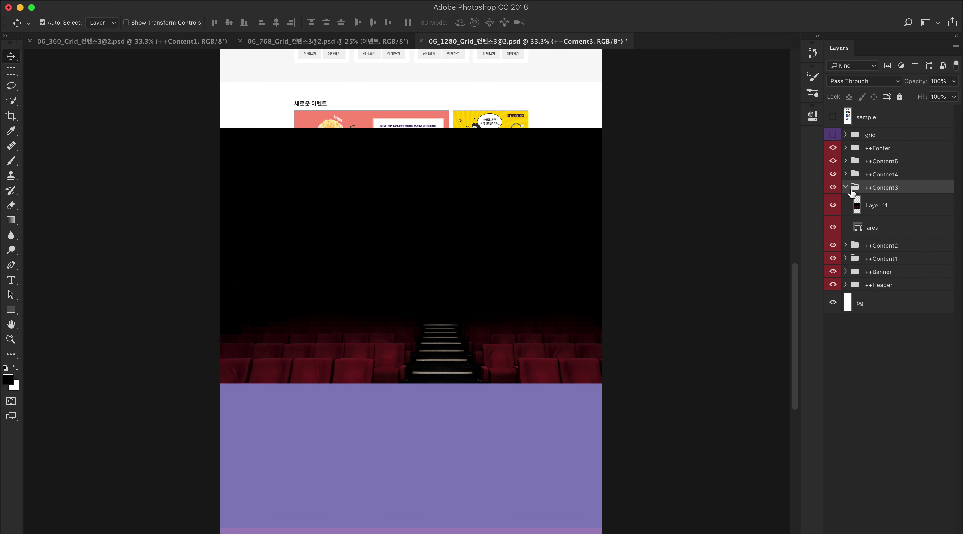
{"action": "left_click", "coordinate": [882, 216], "text": "alt"}
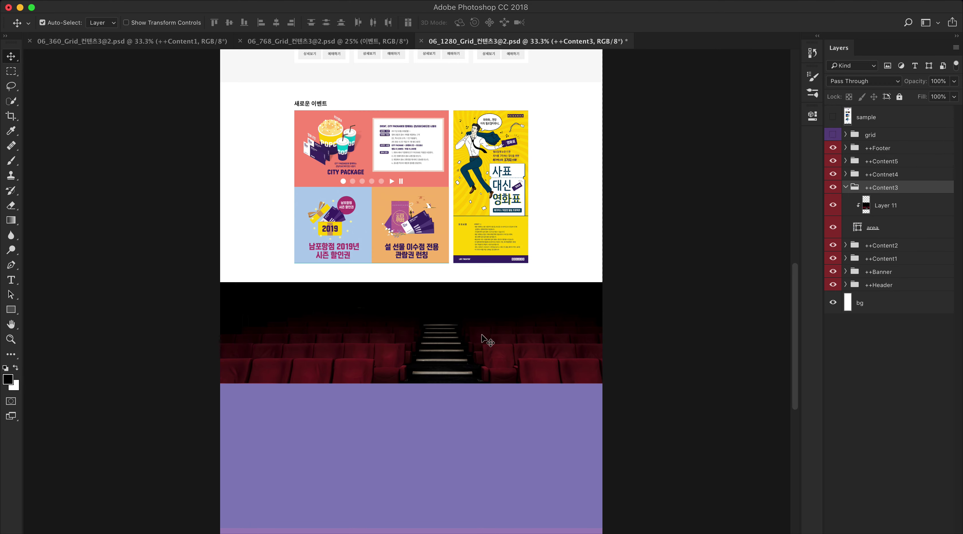
Step: Shift the clipped cinema photo slightly up and to the left within its section and show the guides
{"action": "left_click", "coordinate": [477, 335]}
{"action": "left_click_drag", "start_coordinate": [476, 335], "coordinate": [470, 319]}
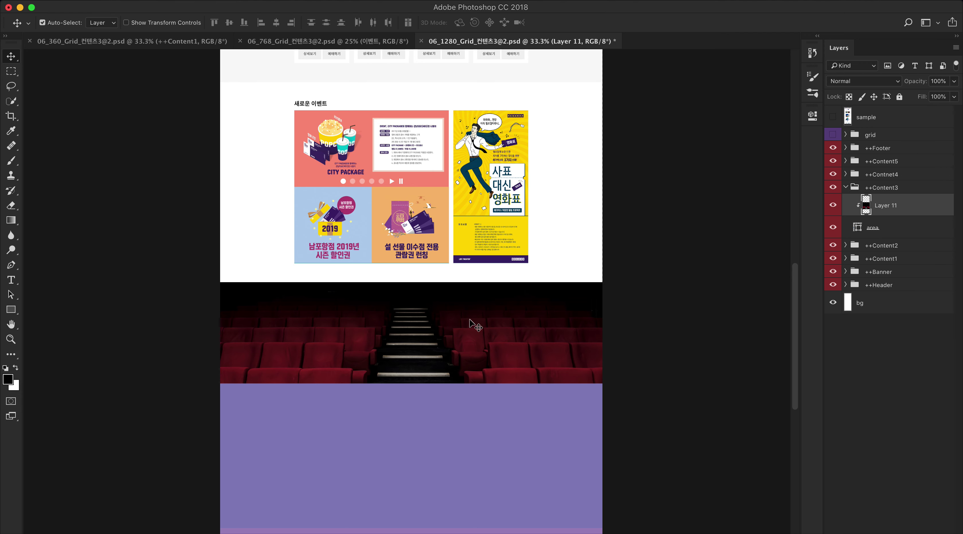
{"action": "left_click", "coordinate": [452, 333], "text": "super"}
{"action": "key", "text": "super+semicolon"}
{"action": "left_click_drag", "start_coordinate": [637, 358], "coordinate": [640, 354]}
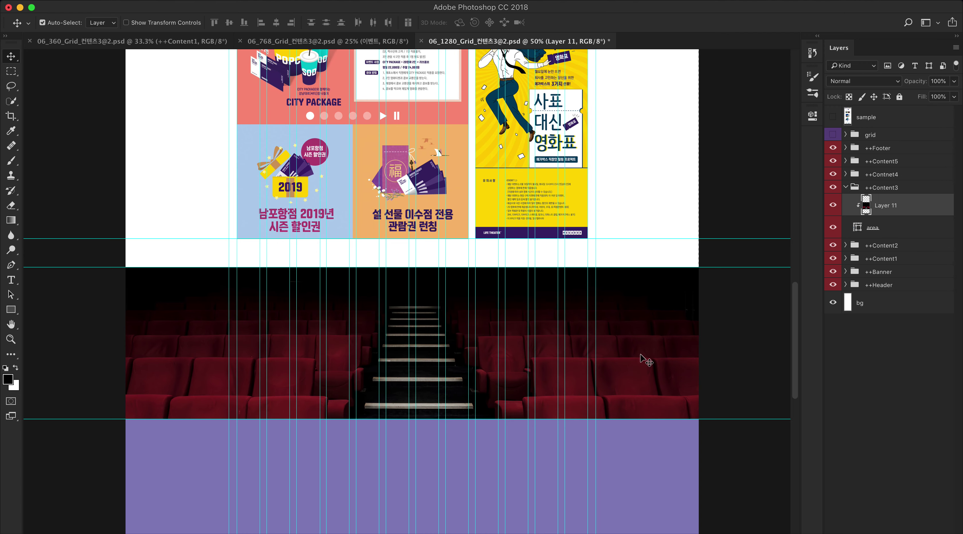
Step: Switch to Chrome, open the MAGABOX reference from the webstoryboy site and view its Grand Opening section
{"action": "key", "text": "super"}
{"action": "key", "text": "super+Tab"}
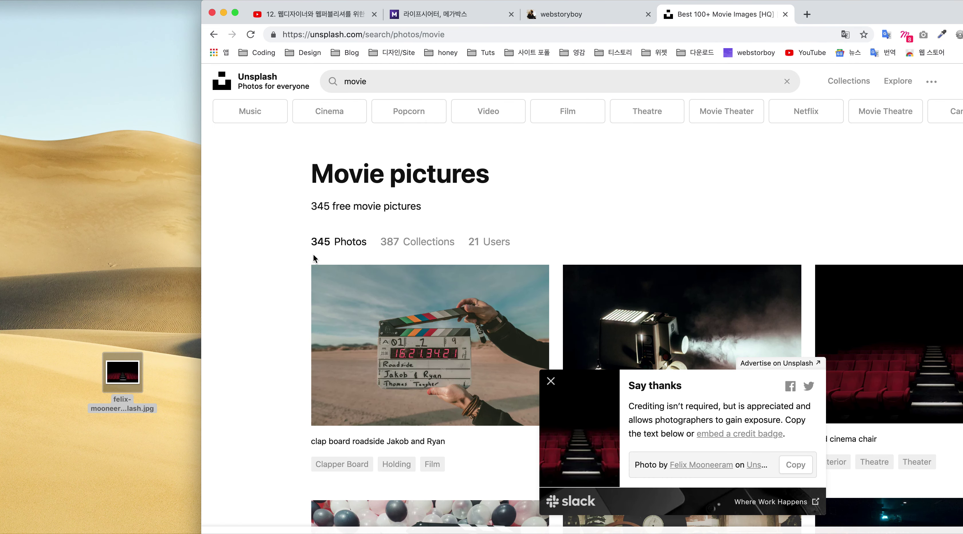
{"action": "left_click_drag", "start_coordinate": [849, 6], "coordinate": [649, 4]}
{"action": "left_click", "coordinate": [404, 15]}
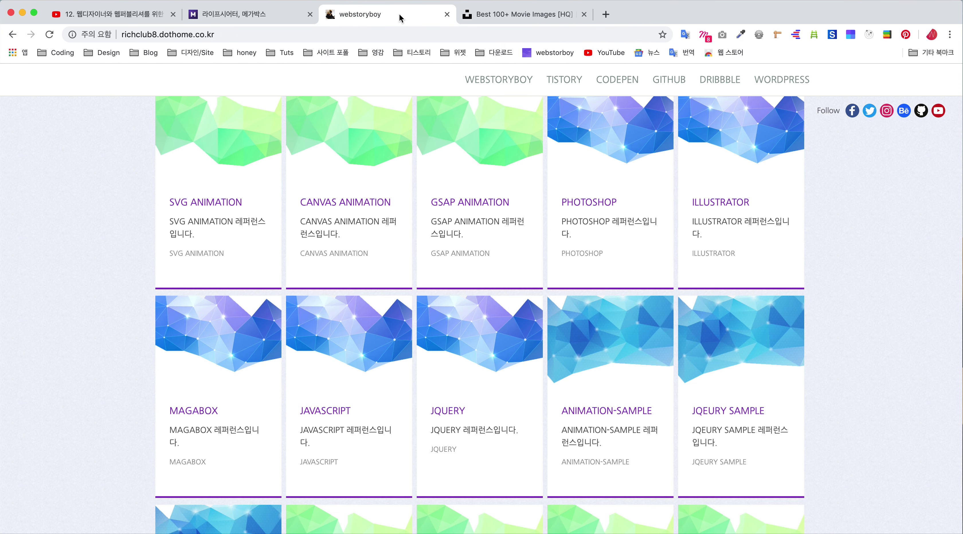
{"action": "scroll", "coordinate": [479, 337], "scroll_direction": "down", "scroll_amount": 1}
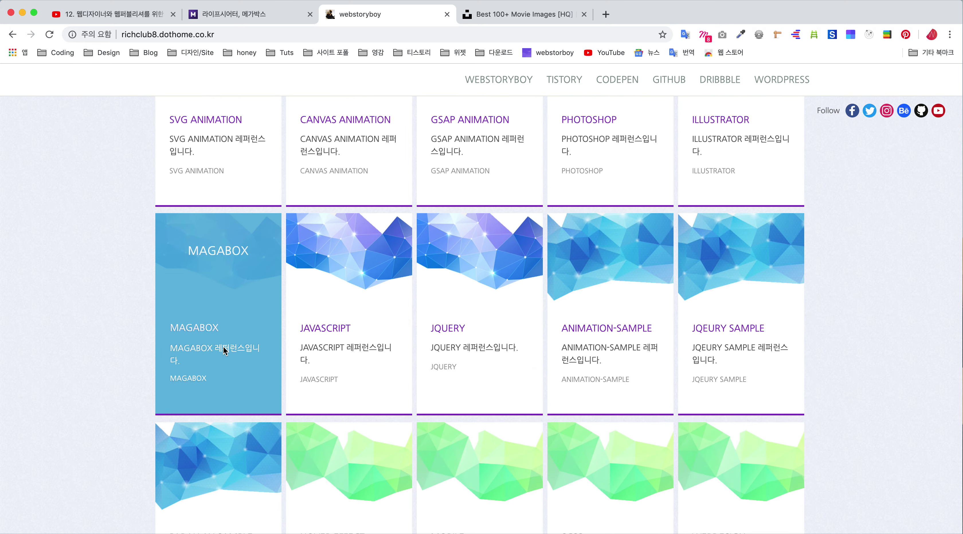
{"action": "left_click", "coordinate": [206, 345]}
{"action": "scroll", "coordinate": [308, 356], "scroll_direction": "down", "scroll_amount": 15}
{"action": "scroll", "coordinate": [307, 356], "scroll_direction": "up", "scroll_amount": 6}
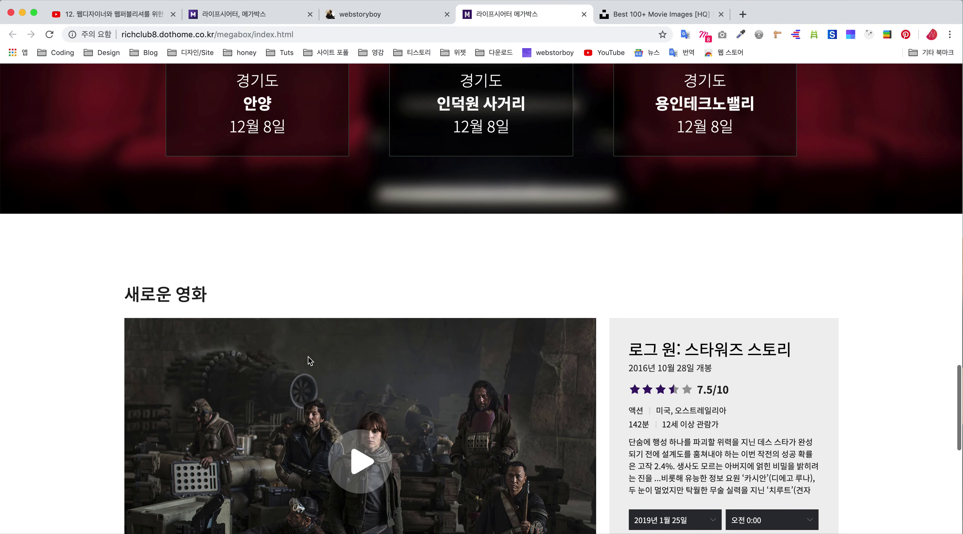
{"action": "scroll", "coordinate": [307, 360], "scroll_direction": "up", "scroll_amount": 3}
{"action": "right_click", "coordinate": [378, 409]}
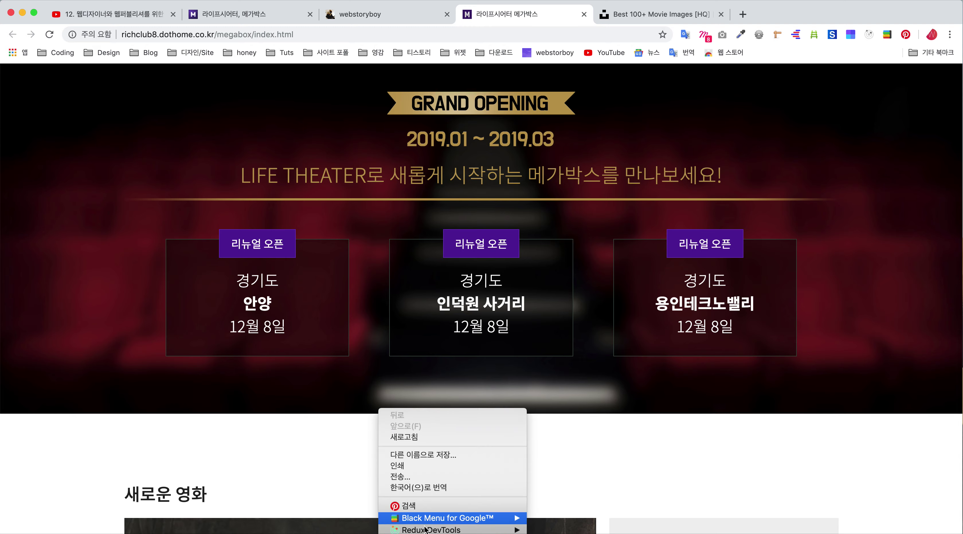
{"action": "key", "text": "super+alt+u"}
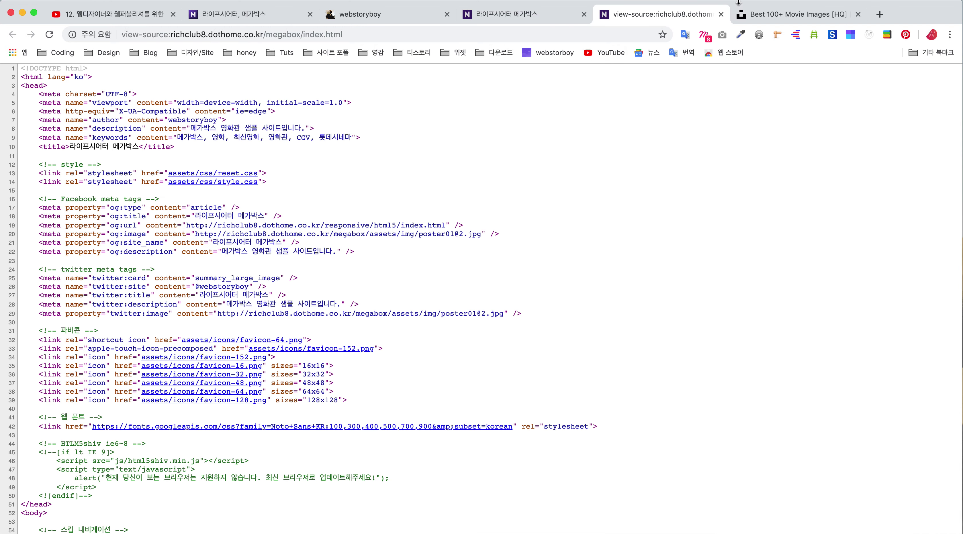
{"action": "left_click", "coordinate": [721, 15]}
Step: Open the developer tools, dock them below the page and inspect the dimensions of the opening section
{"action": "right_click", "coordinate": [89, 458]}
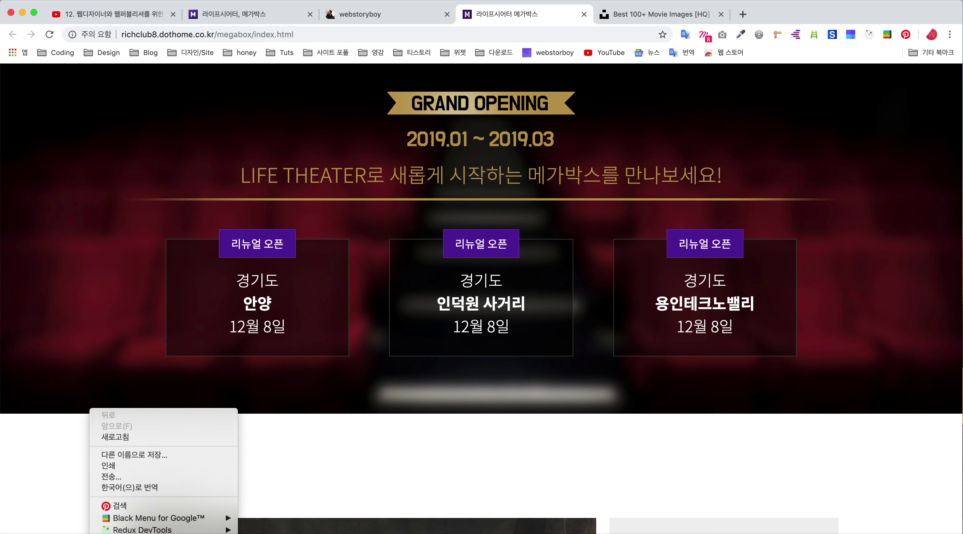
{"action": "key", "text": "super+alt+i"}
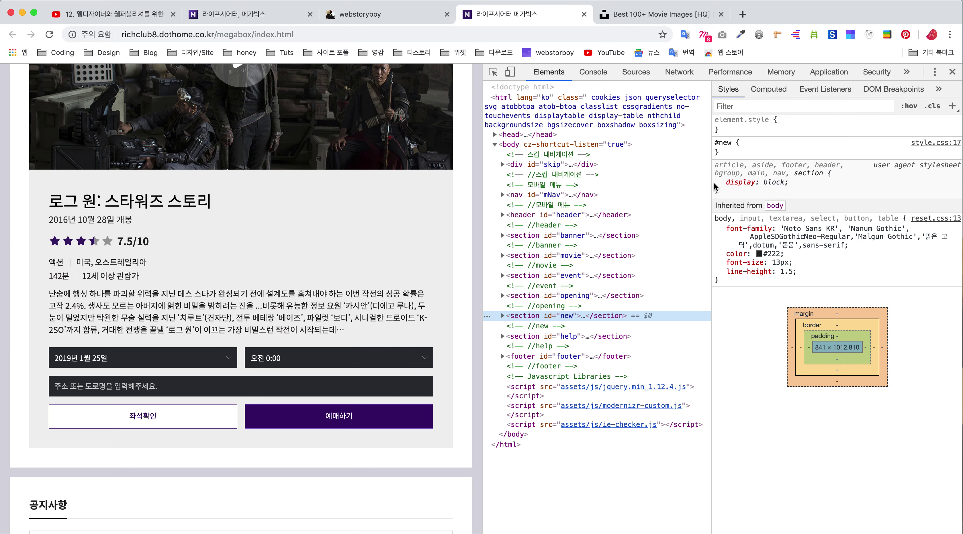
{"action": "left_click", "coordinate": [934, 72]}
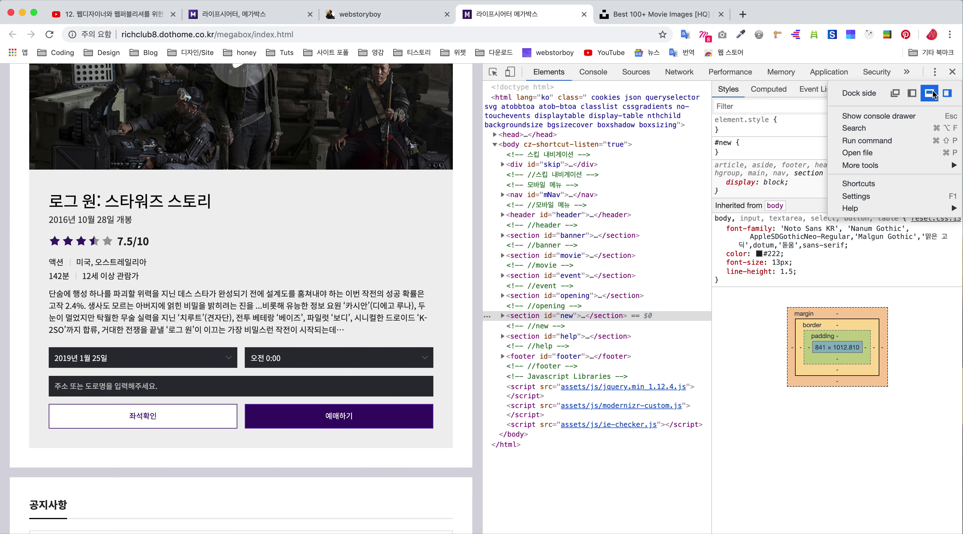
{"action": "left_click", "coordinate": [929, 93]}
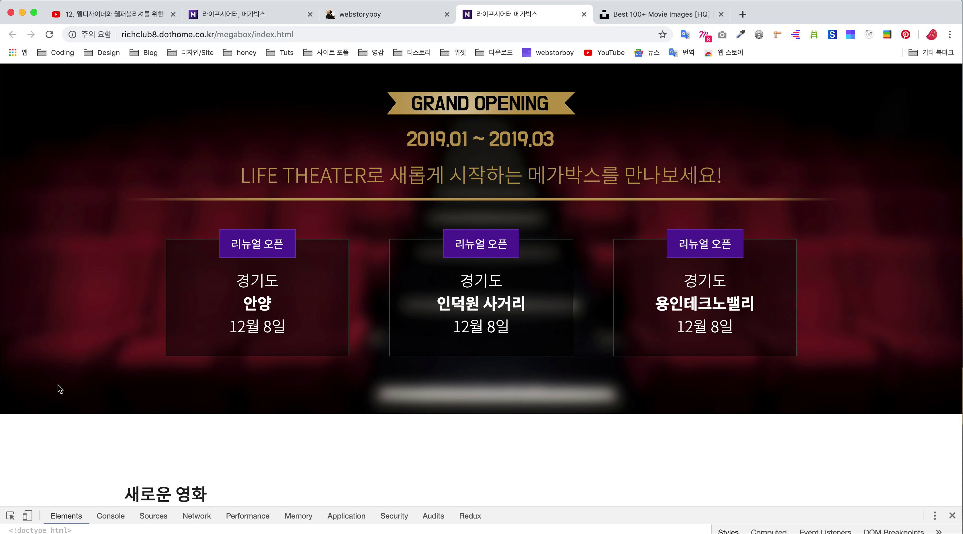
{"action": "scroll", "coordinate": [73, 366], "scroll_direction": "up", "scroll_amount": 3}
{"action": "left_click", "coordinate": [10, 516]}
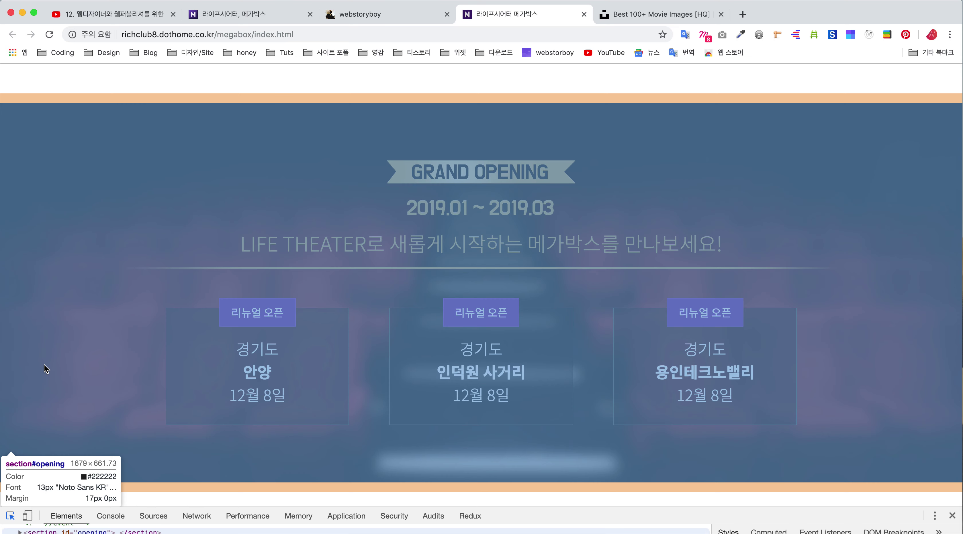
{"action": "left_click", "coordinate": [45, 369]}
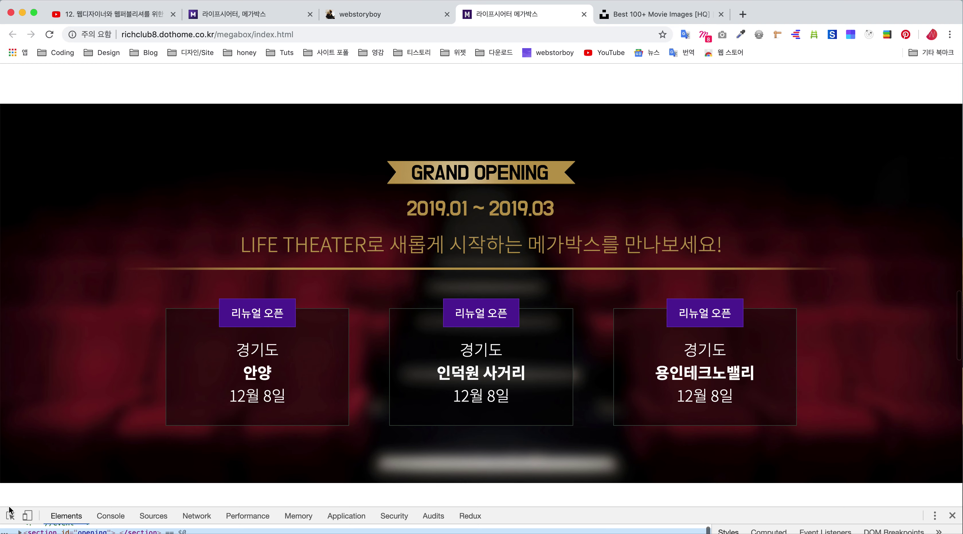
{"action": "left_click", "coordinate": [11, 515]}
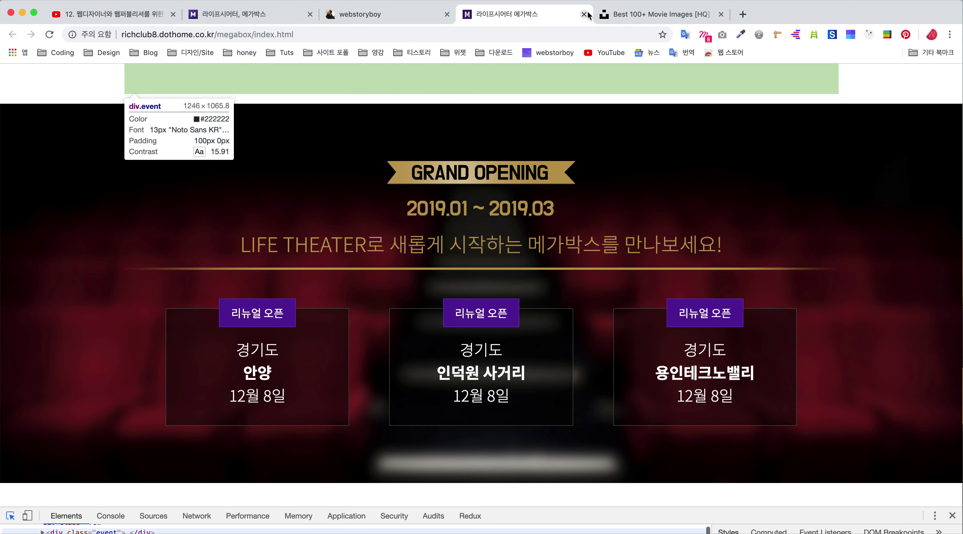
Step: Close the Megabox sample page and the Unsplash page, and switch back to Photoshop
{"action": "left_click", "coordinate": [584, 14]}
{"action": "left_click", "coordinate": [585, 14]}
{"action": "left_click", "coordinate": [299, 14]}
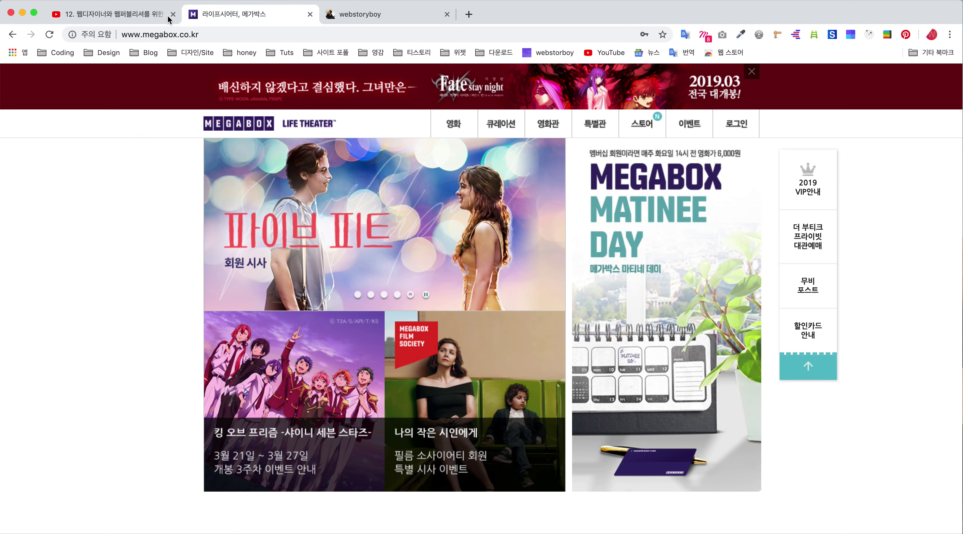
{"action": "key", "text": "ctrl+Left"}
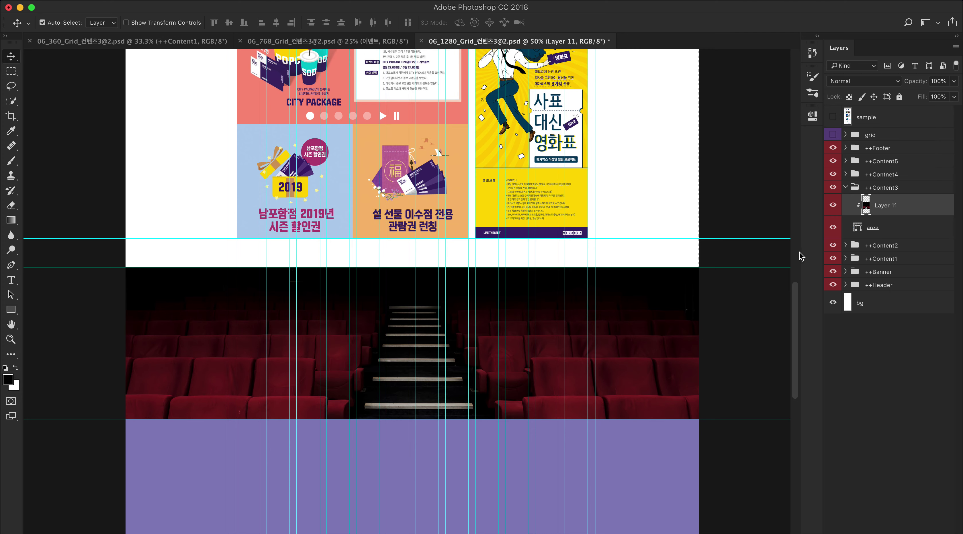
Step: Select ++Content3's area layer and place a horizontal guide about 200 px below the photo section's upper edge, measuring with a marquee and rulers
{"action": "left_click", "coordinate": [894, 236]}
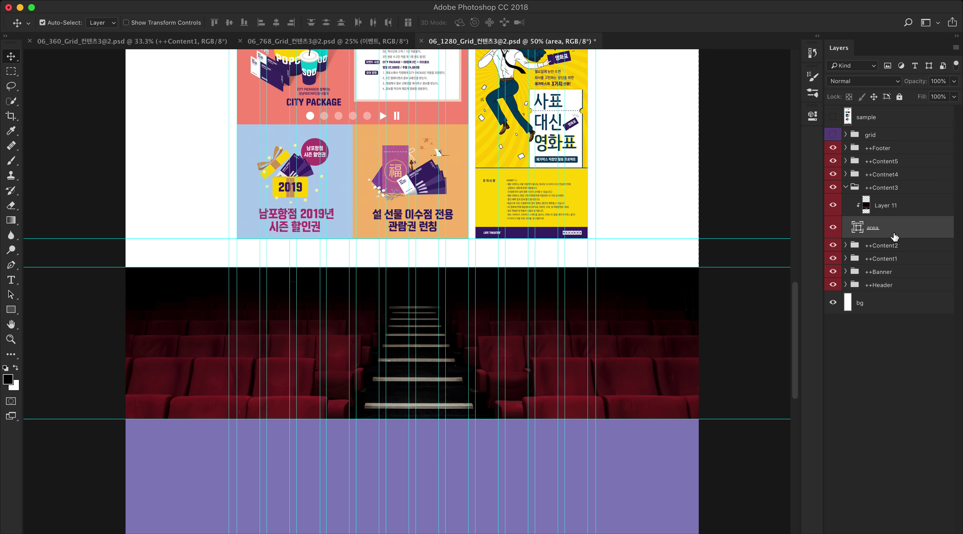
{"action": "scroll", "coordinate": [894, 236], "scroll_direction": "right", "scroll_amount": 1}
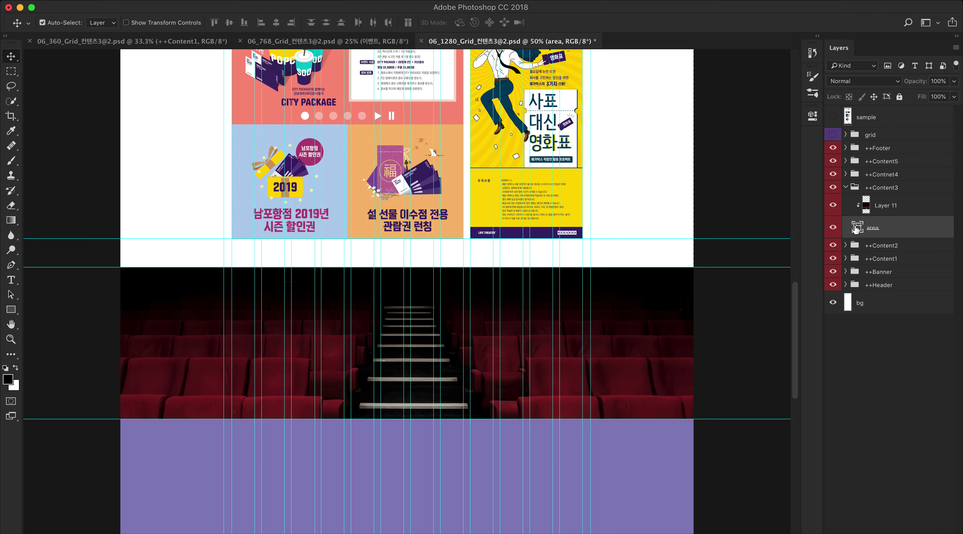
{"action": "left_click_drag", "start_coordinate": [162, 265], "coordinate": [210, 171]}
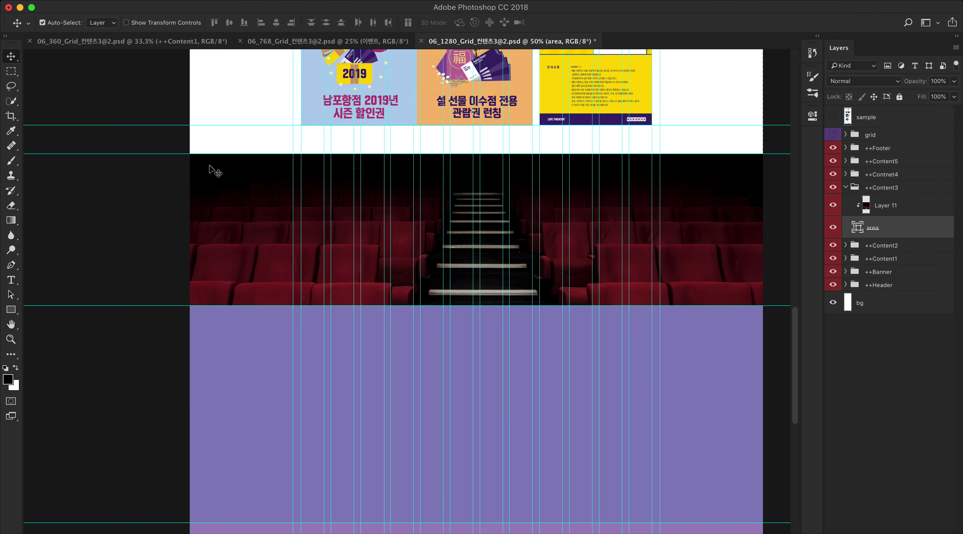
{"action": "key", "text": "m"}
{"action": "left_click_drag", "start_coordinate": [212, 154], "coordinate": [231, 183]}
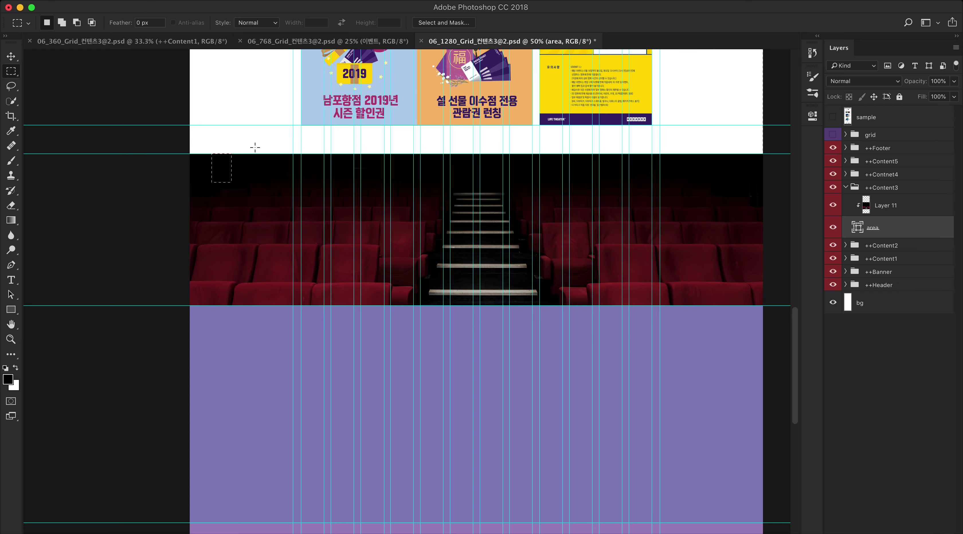
{"action": "key", "text": "super+r"}
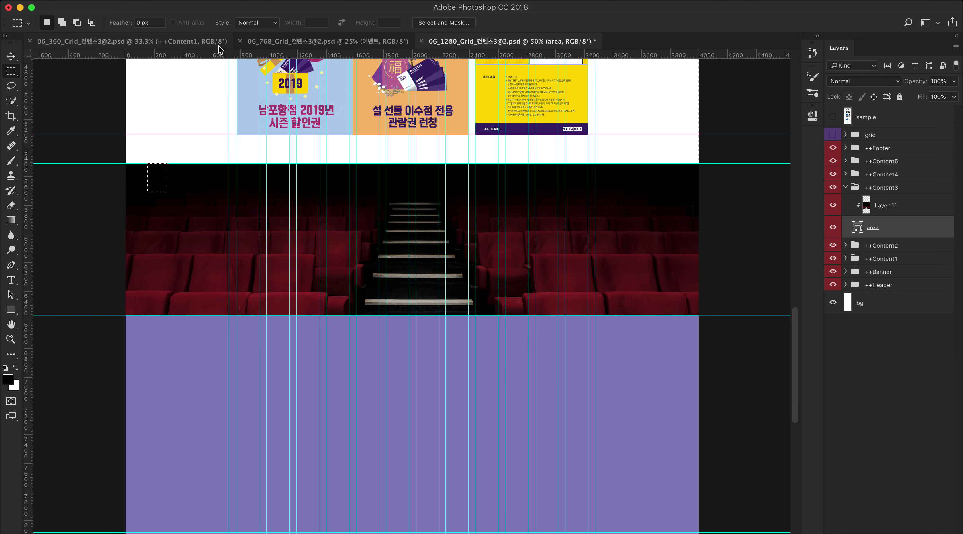
{"action": "left_click_drag", "start_coordinate": [224, 55], "coordinate": [198, 192]}
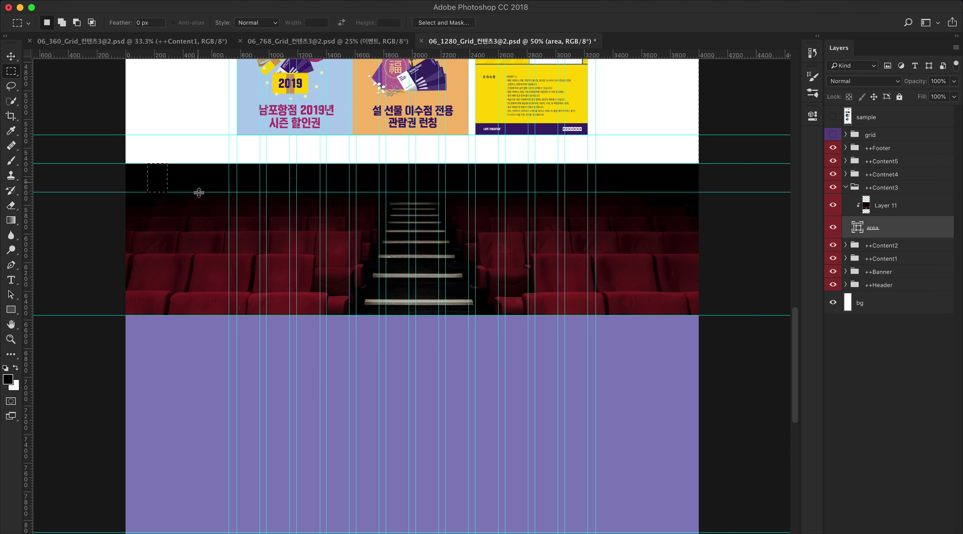
Step: Add two more horizontal guides, about 800 px below the new one and another 200 px further down, measuring with marquee selections
{"action": "left_click_drag", "start_coordinate": [192, 192], "coordinate": [219, 274]}
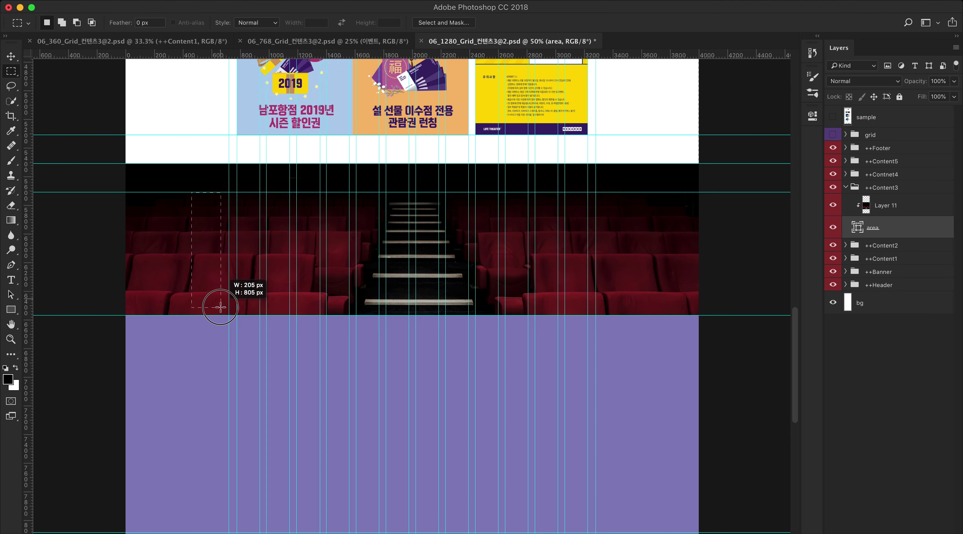
{"action": "left_click_drag", "start_coordinate": [221, 306], "coordinate": [213, 307]}
{"action": "key", "text": "v"}
{"action": "scroll", "coordinate": [213, 307], "scroll_direction": "left", "scroll_amount": 2}
{"action": "key", "text": "m"}
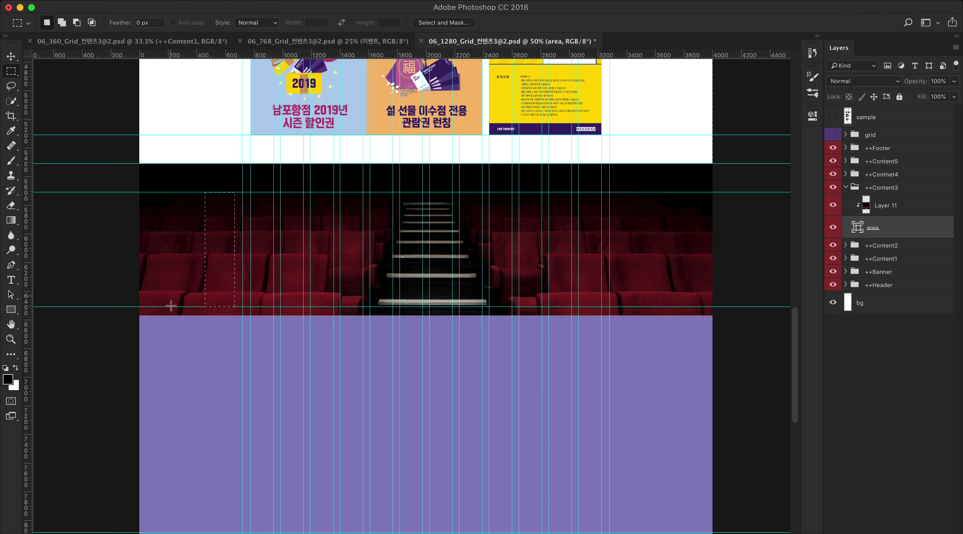
{"action": "left_click_drag", "start_coordinate": [171, 307], "coordinate": [195, 336]}
{"action": "left_click_drag", "start_coordinate": [181, 56], "coordinate": [212, 335]}
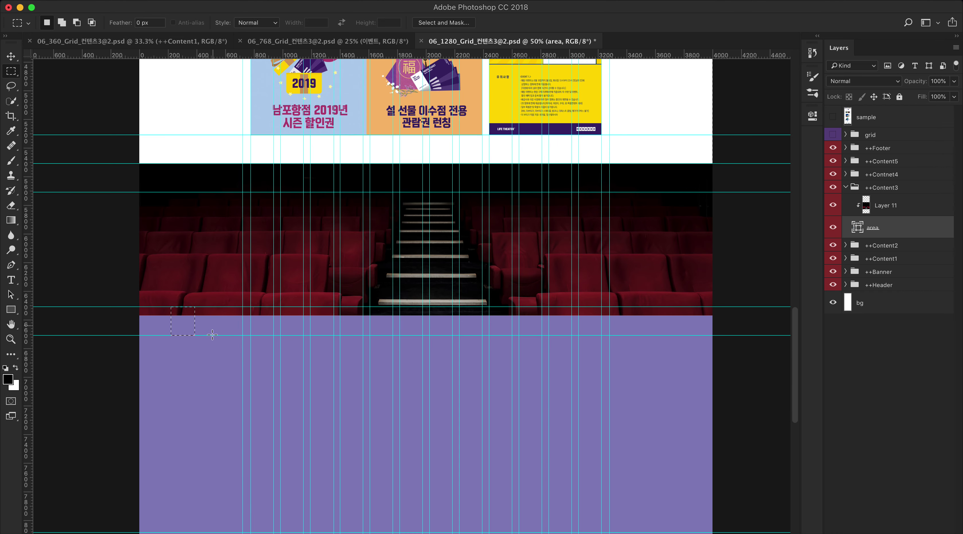
Step: Free Transform the ++Content3 area layer, extending its bottom edge down to the lowest new guide
{"action": "scroll", "coordinate": [327, 346], "scroll_direction": "right", "scroll_amount": 5}
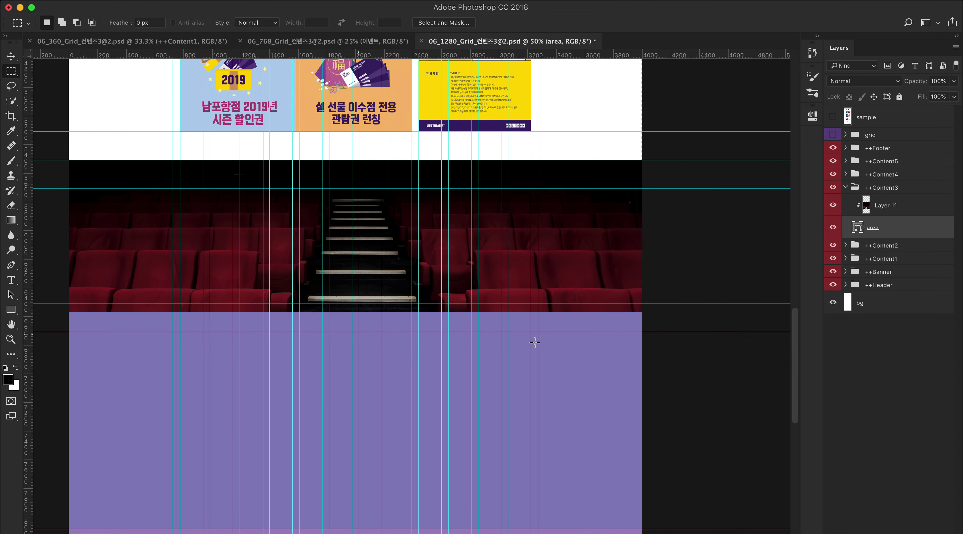
{"action": "scroll", "coordinate": [621, 286], "scroll_direction": "left", "scroll_amount": 2}
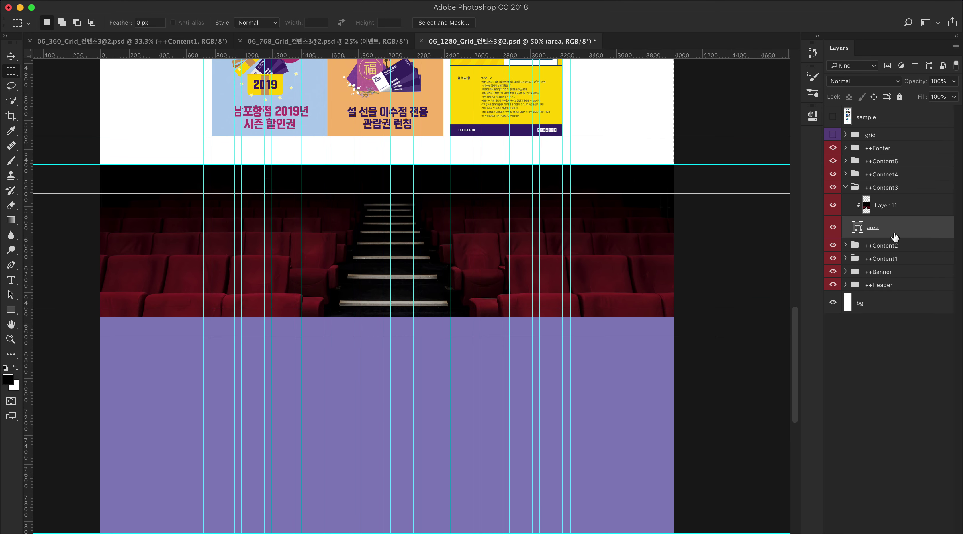
{"action": "key", "text": "super+t"}
{"action": "left_click_drag", "start_coordinate": [372, 317], "coordinate": [371, 335]}
{"action": "left_click_drag", "start_coordinate": [51, 251], "coordinate": [98, 254]}
{"action": "key", "text": "Return"}
Step: Select the clipped cinema photo layer and move it slightly down within the section
{"action": "key", "text": "m"}
{"action": "left_click", "coordinate": [894, 208]}
{"action": "key", "text": "v"}
{"action": "mouse_move", "coordinate": [610, 245]}
{"action": "left_mouse_down"}
{"action": "mouse_move", "coordinate": [611, 261]}
{"action": "mouse_move", "coordinate": [613, 252]}
{"action": "left_mouse_up"}
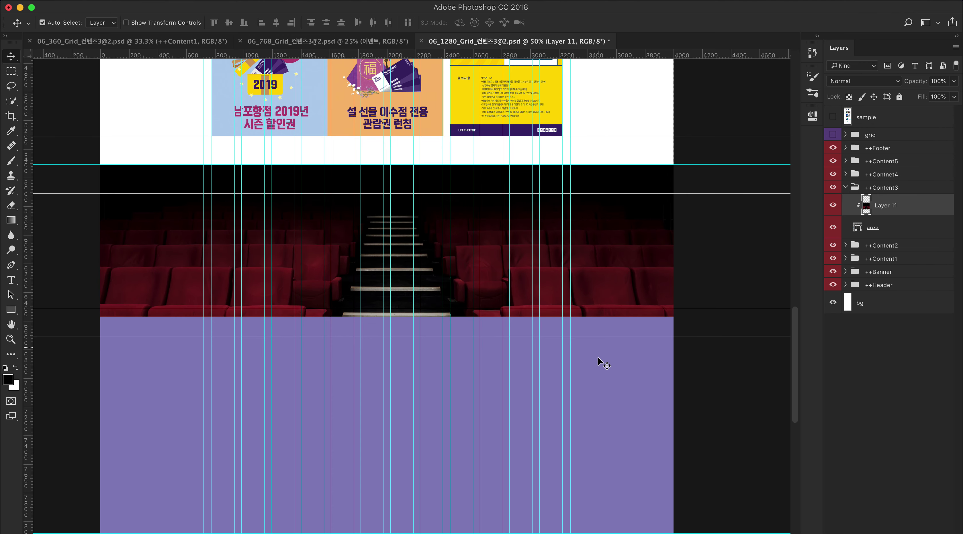
Step: Free Transform the ++Contnet4 area layer, lowering its top edge to the lowest guide and aligning its left edge with the page edge
{"action": "left_click", "coordinate": [602, 365]}
{"action": "key", "text": "ctrl+t"}
{"action": "left_click_drag", "start_coordinate": [380, 326], "coordinate": [379, 337]}
{"action": "left_click_drag", "start_coordinate": [62, 436], "coordinate": [100, 437]}
{"action": "key", "text": "Return"}
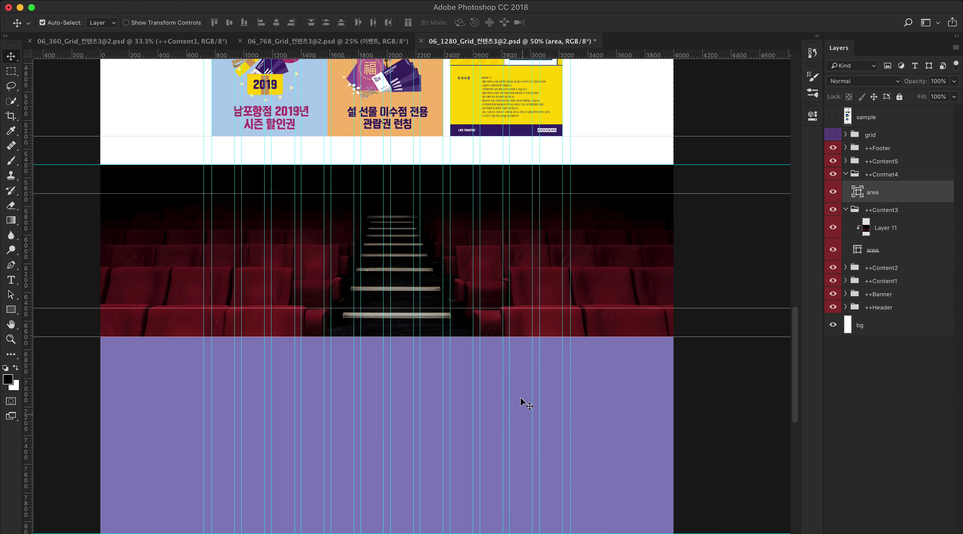
Step: Select the clipped cinema photo layer in ++Content3 and open the Gaussian Blur filter for it
{"action": "scroll", "coordinate": [521, 400], "scroll_direction": "left", "scroll_amount": 5}
{"action": "scroll", "coordinate": [521, 400], "scroll_direction": "up", "scroll_amount": 2}
{"action": "left_click_drag", "start_coordinate": [484, 210], "coordinate": [419, 236]}
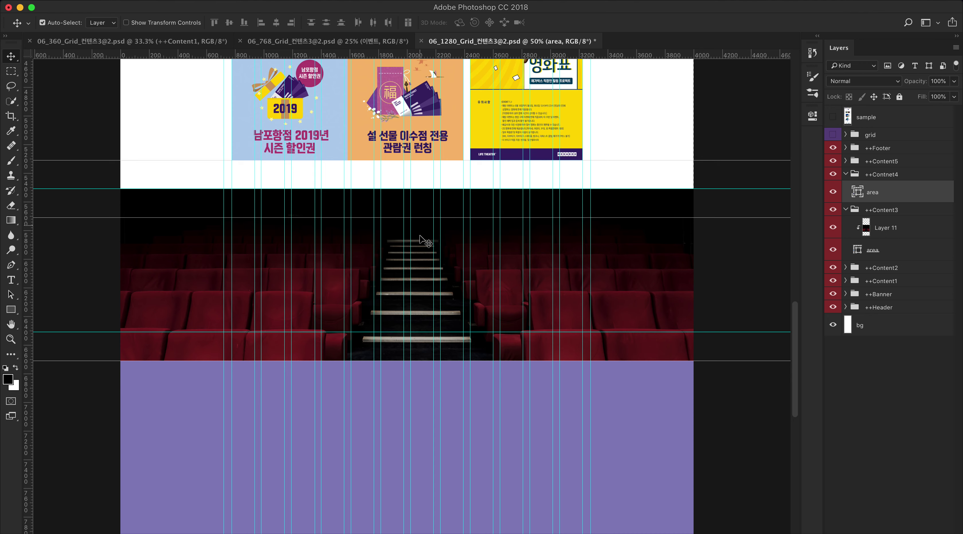
{"action": "left_click", "coordinate": [639, 262]}
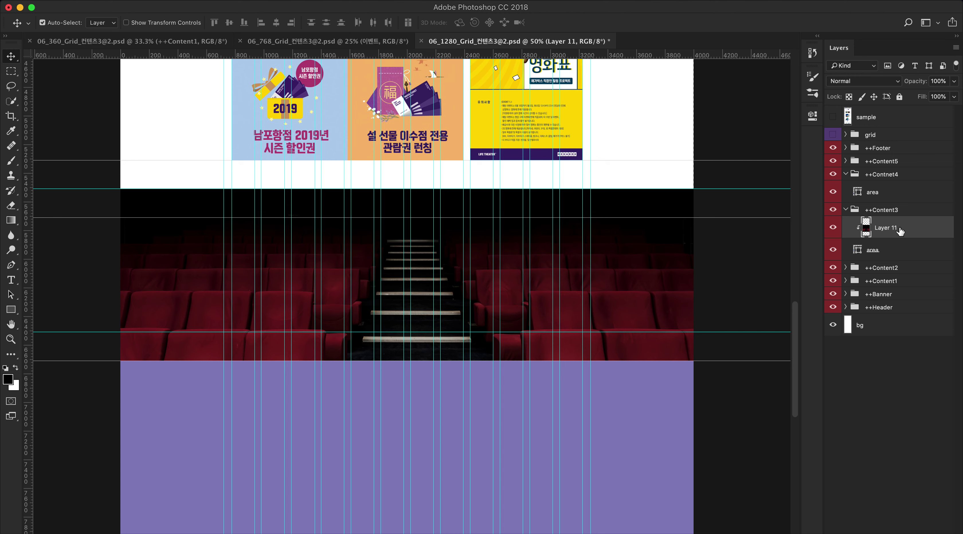
{"action": "key", "text": "super"}
{"action": "left_click", "coordinate": [280, 2]}
{"action": "mouse_move", "coordinate": [335, 2]}
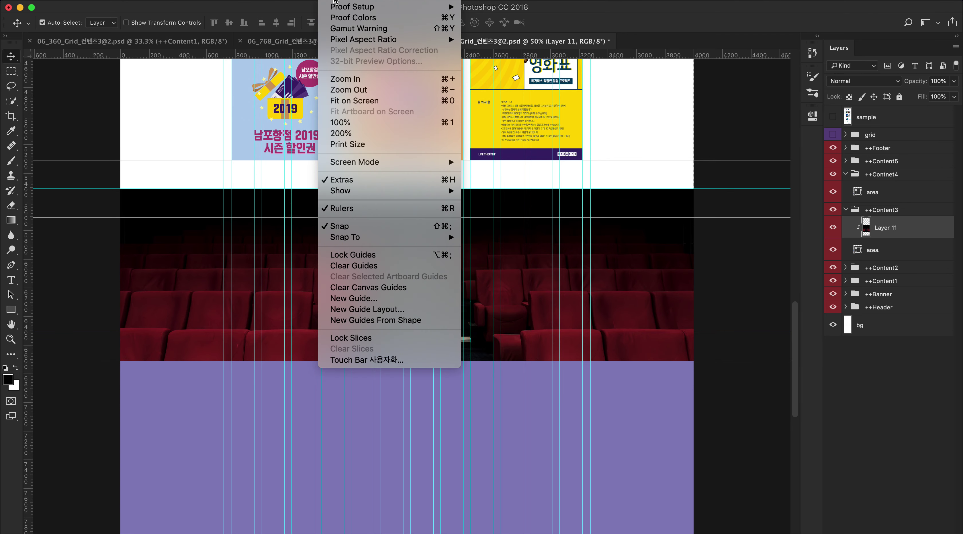
{"action": "mouse_move", "coordinate": [280, 2]}
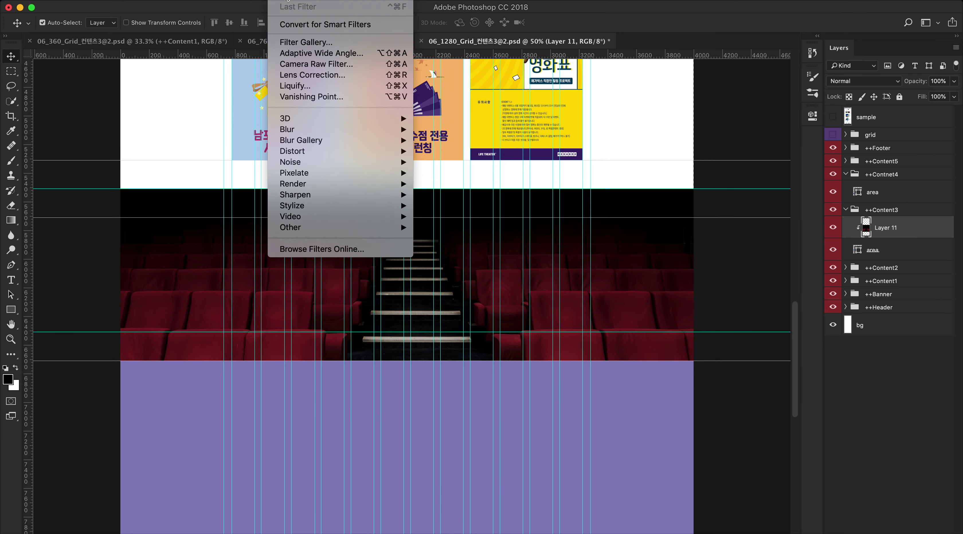
{"action": "mouse_move", "coordinate": [306, 133]}
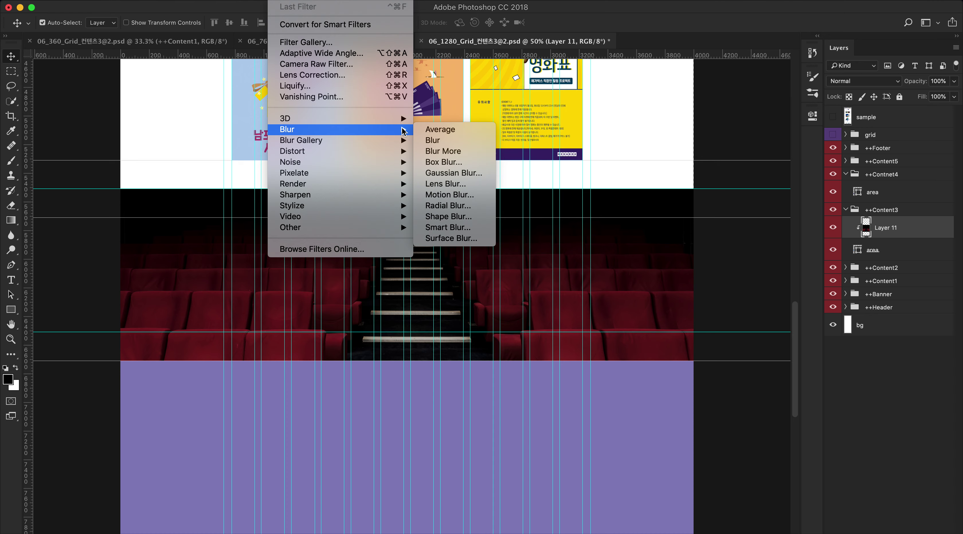
{"action": "left_click", "coordinate": [454, 173]}
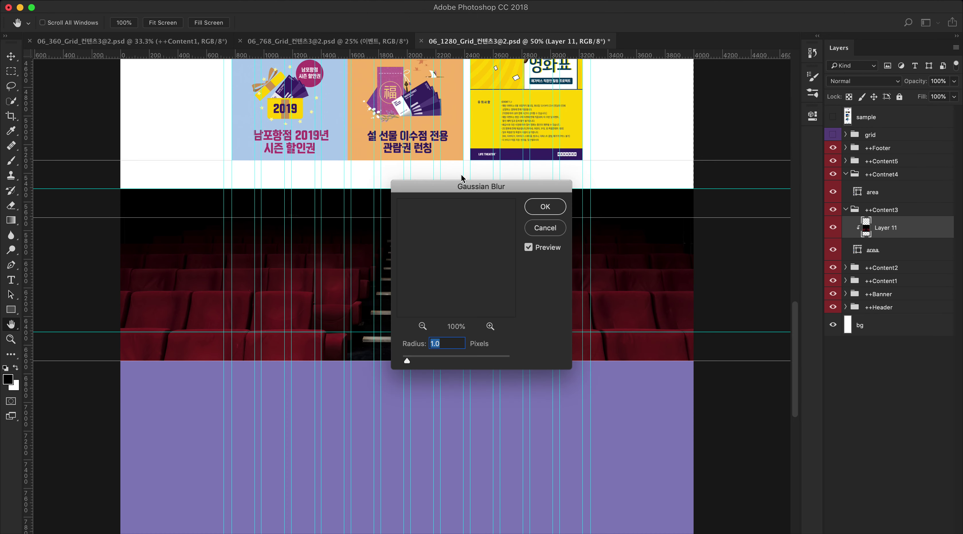
Step: Blur the cinema photo with a Gaussian Blur radius of 36 pixels, checking the stairs and seats in the preview
{"action": "left_click_drag", "start_coordinate": [490, 200], "coordinate": [599, 272]}
{"action": "left_click", "coordinate": [546, 411]}
{"action": "left_click", "coordinate": [546, 411]}
{"action": "left_click", "coordinate": [546, 411]}
{"action": "left_click", "coordinate": [546, 411]}
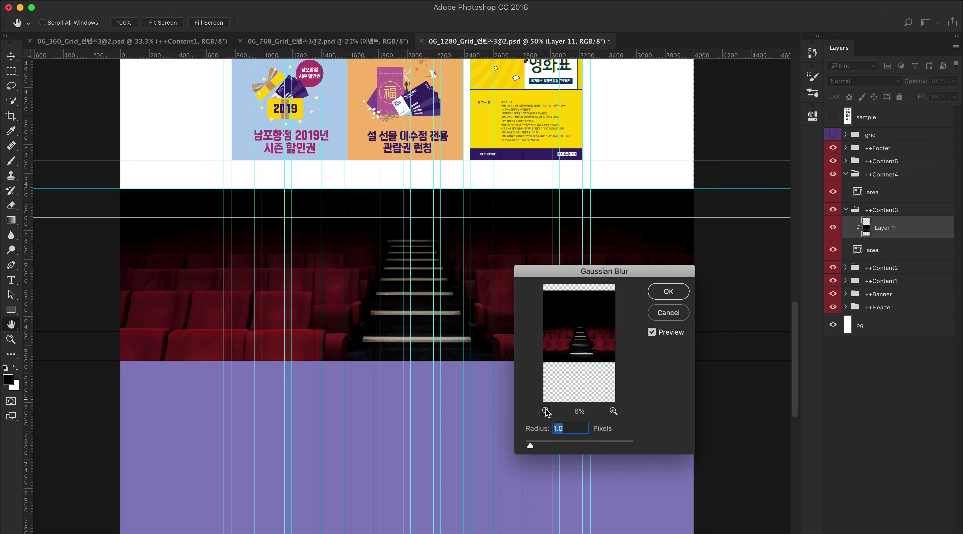
{"action": "left_click_drag", "start_coordinate": [545, 445], "coordinate": [554, 446]}
{"action": "left_click_drag", "start_coordinate": [576, 343], "coordinate": [591, 324]}
{"action": "left_click", "coordinate": [614, 411]}
{"action": "left_click", "coordinate": [614, 411]}
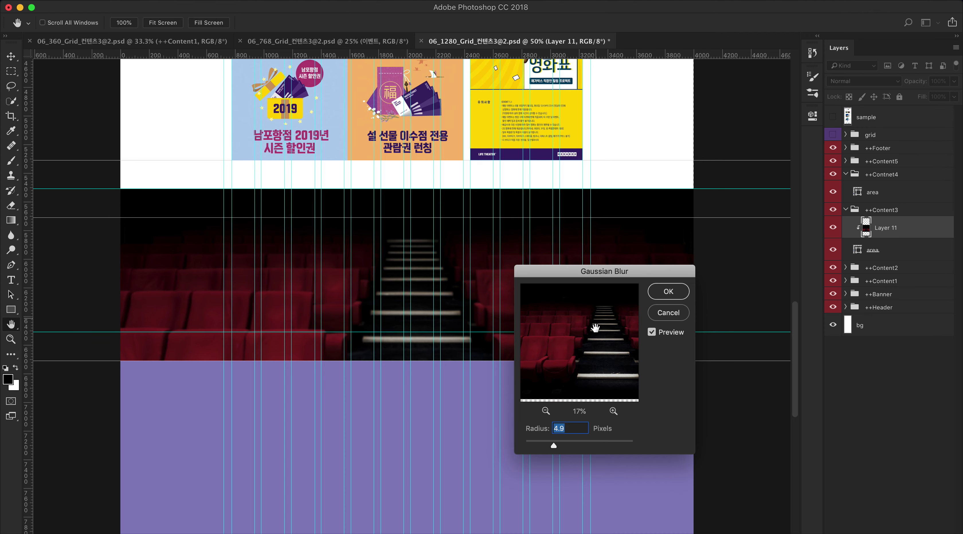
{"action": "mouse_move", "coordinate": [564, 447]}
{"action": "left_mouse_down"}
{"action": "mouse_move", "coordinate": [596, 445]}
{"action": "mouse_move", "coordinate": [580, 444]}
{"action": "left_mouse_up"}
{"action": "left_click", "coordinate": [571, 443]}
{"action": "left_click_drag", "start_coordinate": [576, 443], "coordinate": [579, 444]}
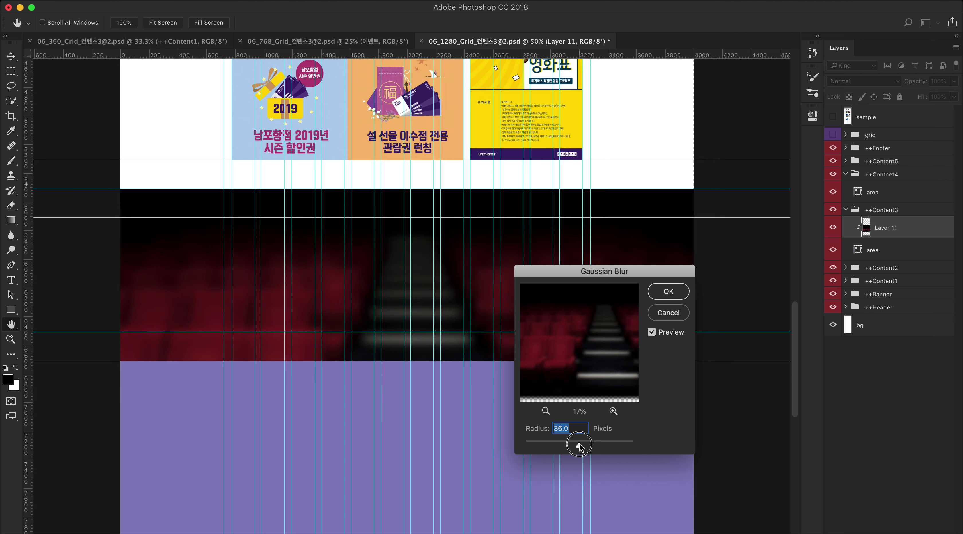
{"action": "left_click", "coordinate": [676, 294]}
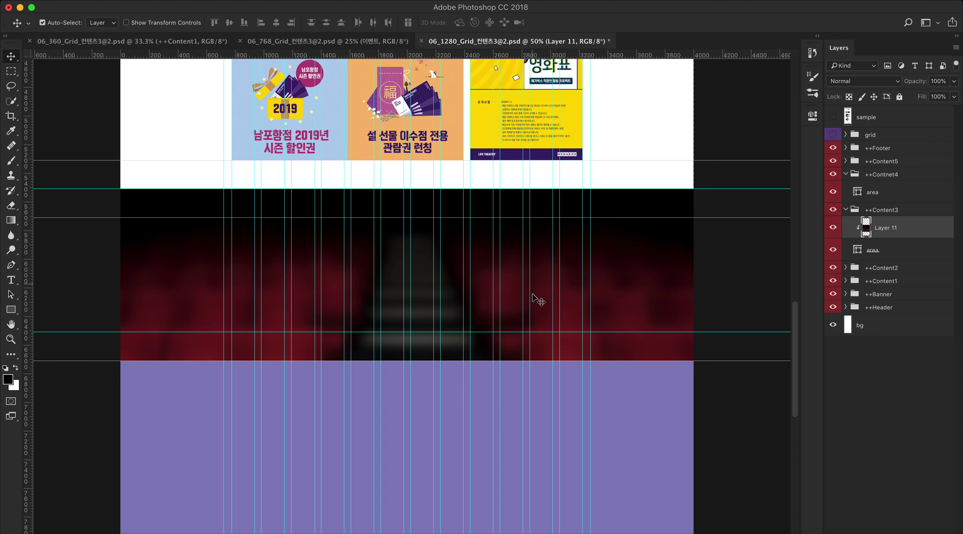
Step: Draw a closed ribbon path with notched ends using the Pen tool, about 780 px wide and 75 px high, hanging from the section's upper guide
{"action": "key", "text": "super+equal"}
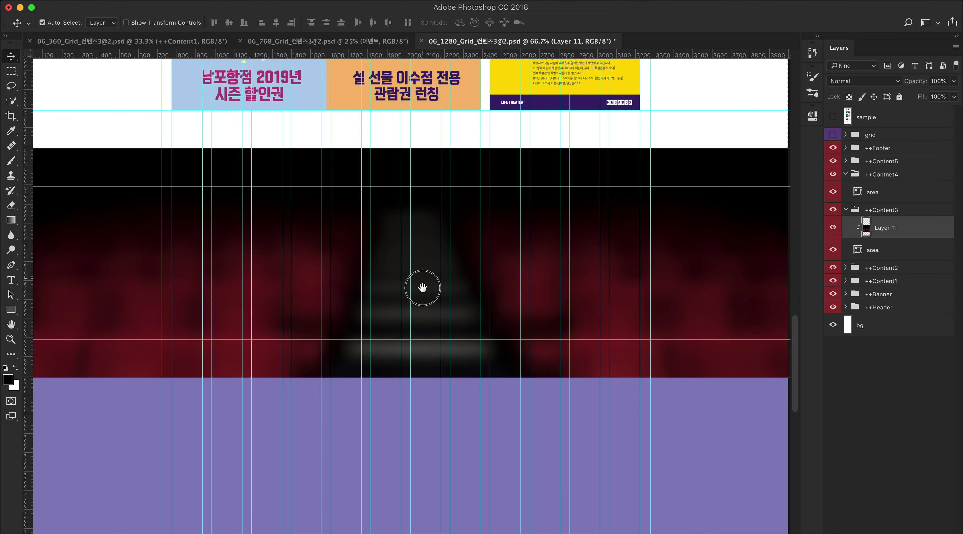
{"action": "left_click_drag", "start_coordinate": [422, 286], "coordinate": [431, 284]}
{"action": "key", "text": "super+equal"}
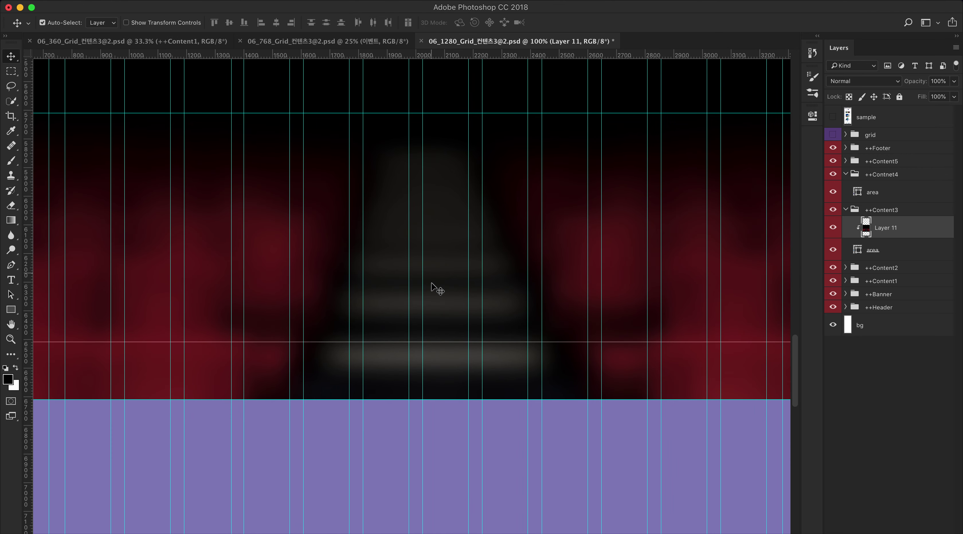
{"action": "key", "text": "super+minus"}
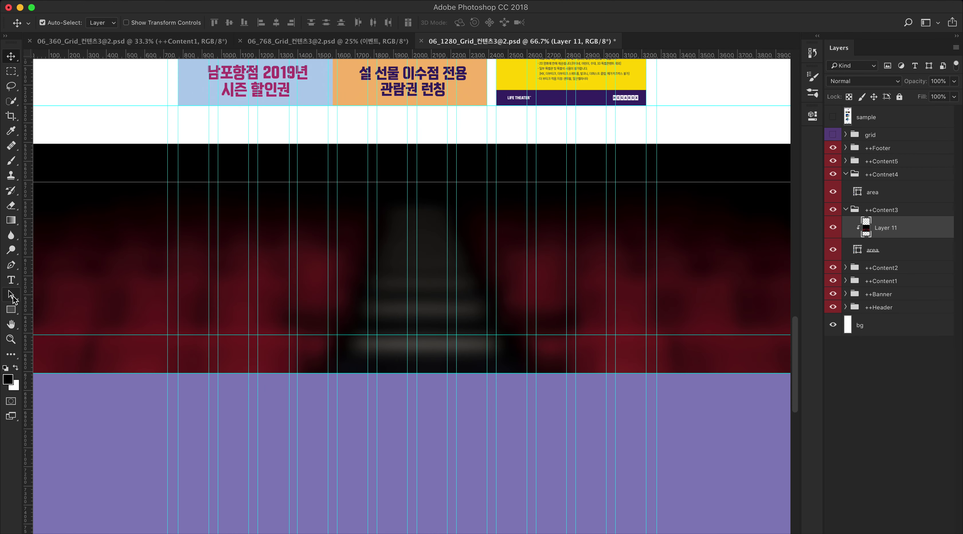
{"action": "key", "text": "super+equal"}
{"action": "left_click_drag", "start_coordinate": [241, 224], "coordinate": [239, 280]}
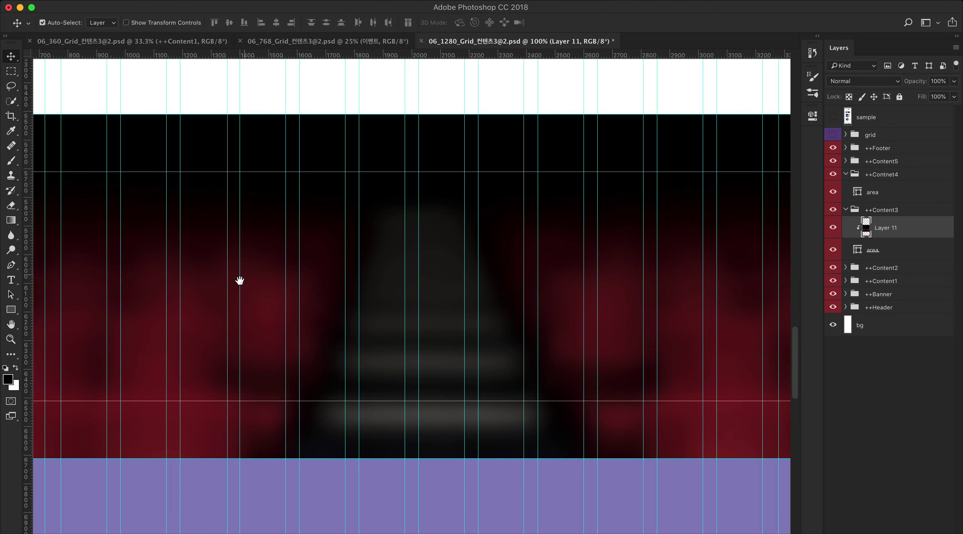
{"action": "key", "text": "p"}
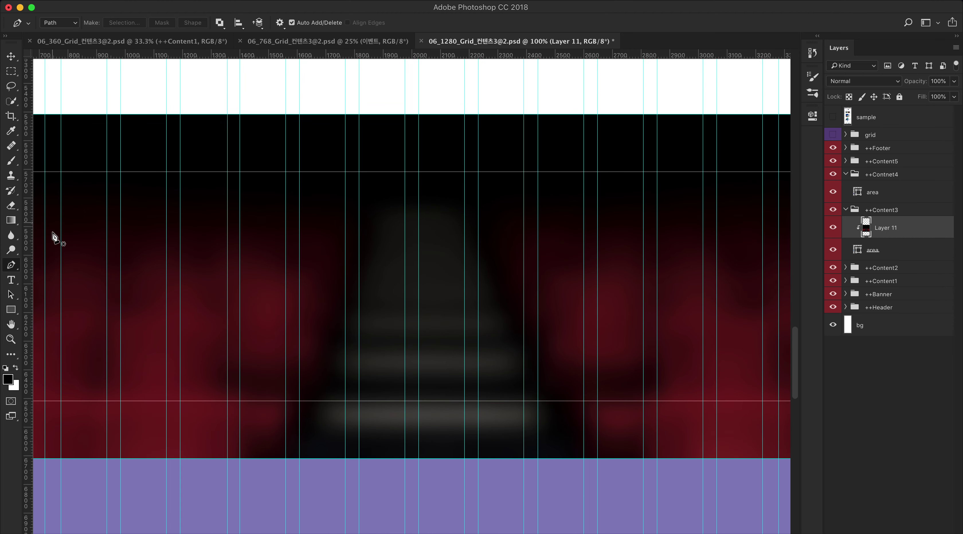
{"action": "left_click", "coordinate": [298, 172]}
{"action": "left_click", "coordinate": [309, 184]}
{"action": "left_click", "coordinate": [299, 193]}
{"action": "left_click", "coordinate": [525, 193]}
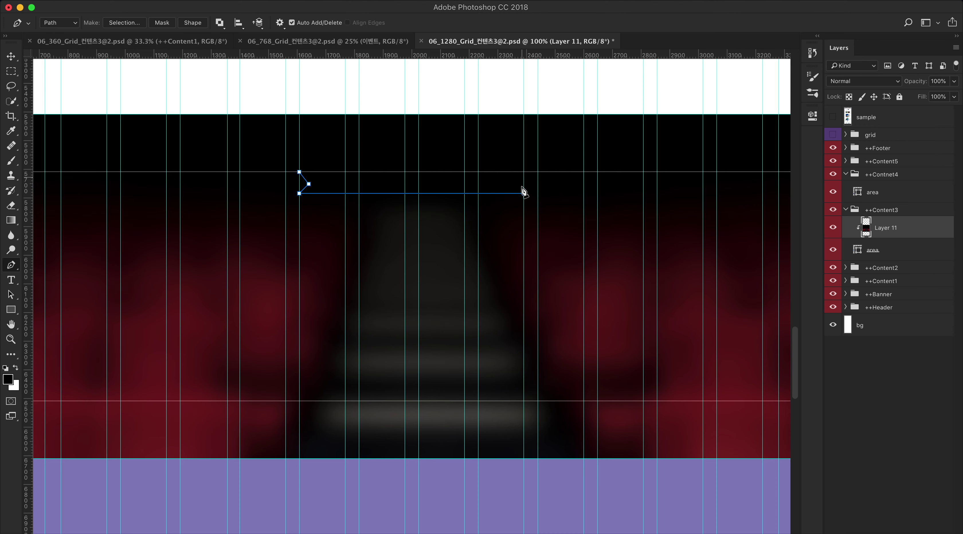
{"action": "left_click", "coordinate": [514, 184]}
{"action": "left_click", "coordinate": [524, 172]}
{"action": "left_click", "coordinate": [299, 173]}
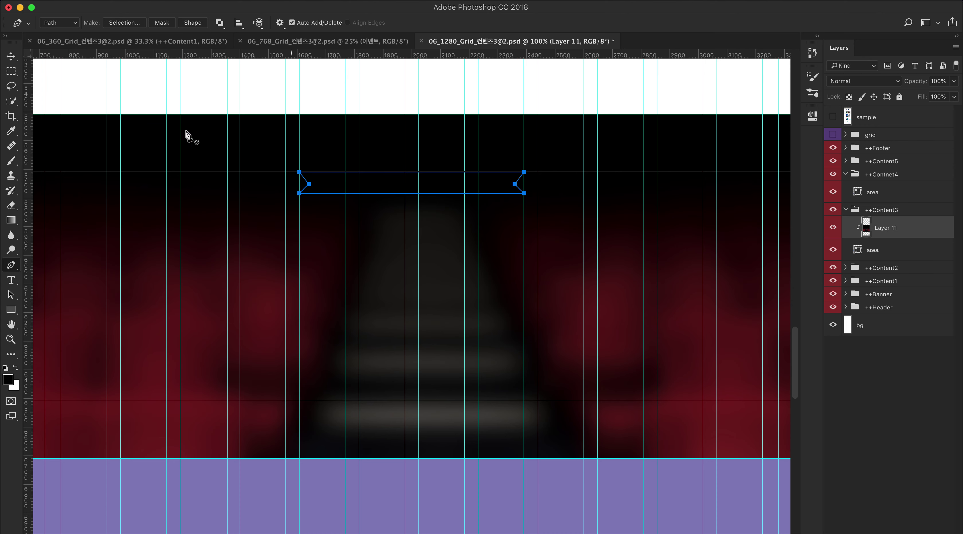
Step: Nudge the ribbon path's two inner notch points slightly upward with the Direct Selection Tool to centre them vertically
{"action": "left_click", "coordinate": [11, 57]}
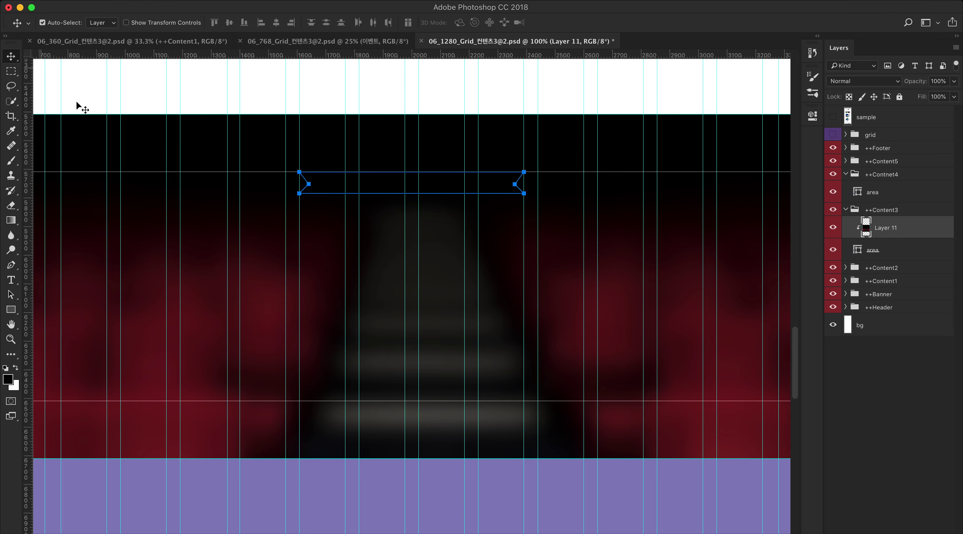
{"action": "key", "text": "super+equal"}
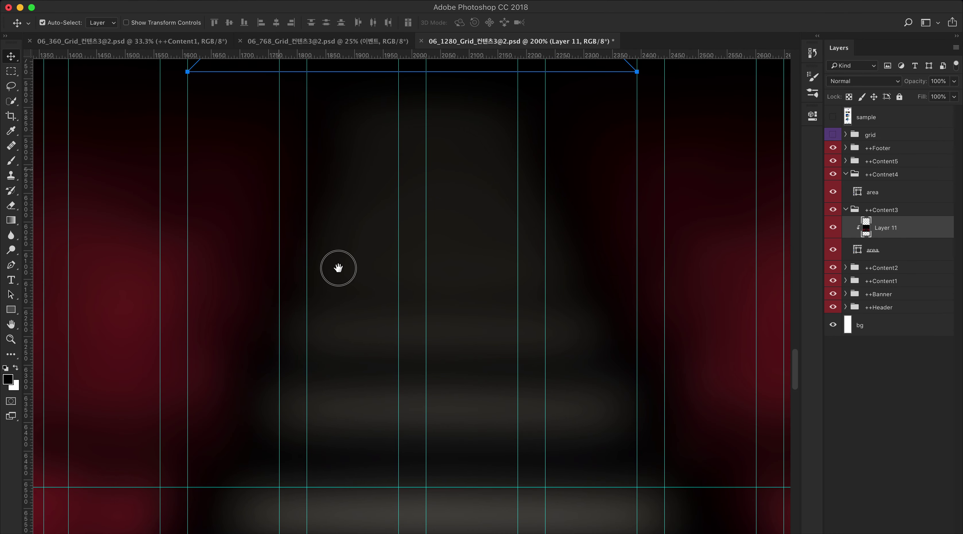
{"action": "left_click_drag", "start_coordinate": [335, 266], "coordinate": [365, 417]}
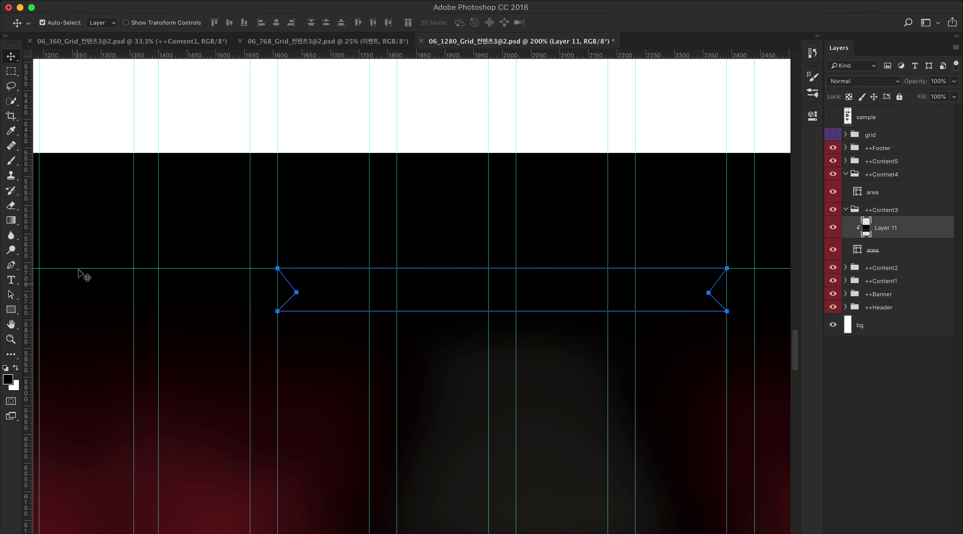
{"action": "left_click", "coordinate": [12, 296]}
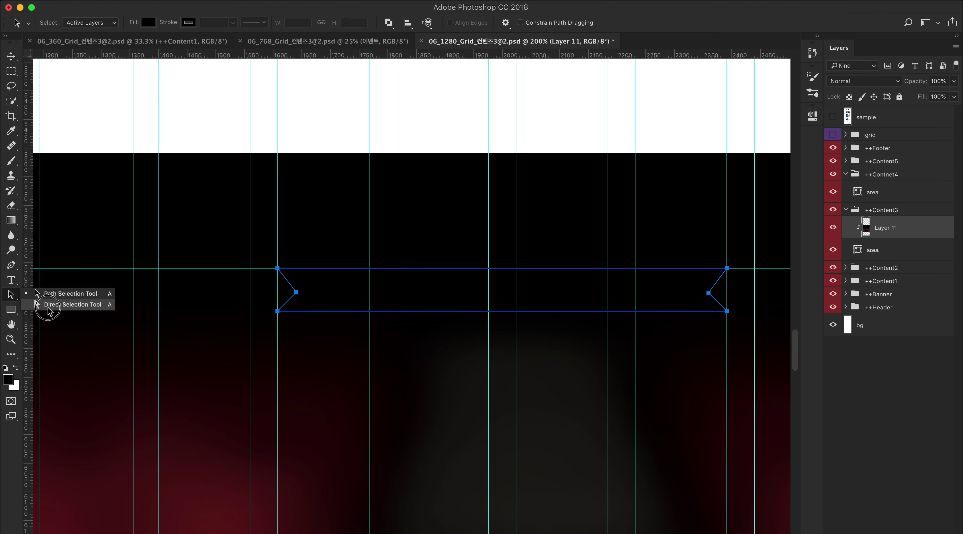
{"action": "left_click", "coordinate": [297, 293]}
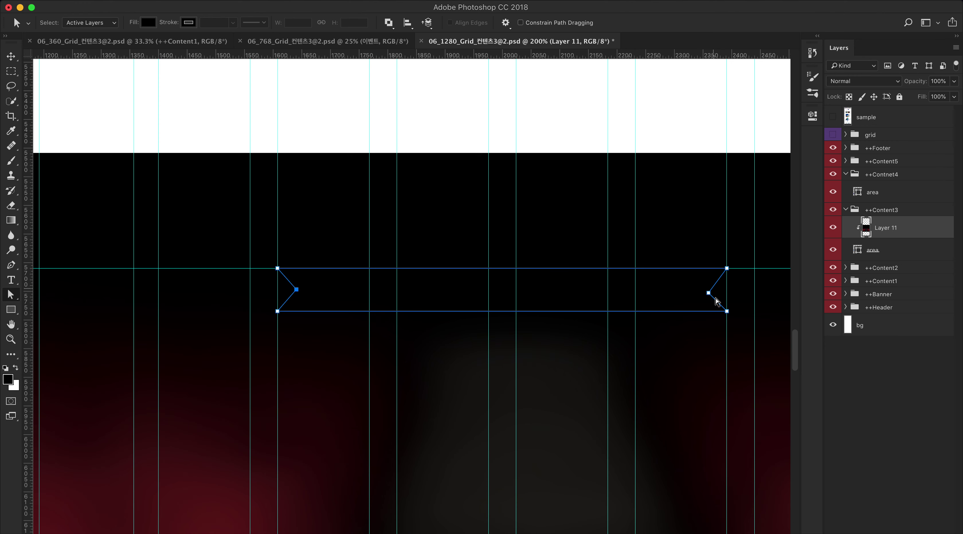
{"action": "key", "text": "Up"}
{"action": "key", "text": "Up"}
{"action": "key", "text": "Up"}
{"action": "key", "text": "Up"}
Step: Show the Paths list docked beside the layers and load the ribbon work path as a selection
{"action": "left_click", "coordinate": [367, 2]}
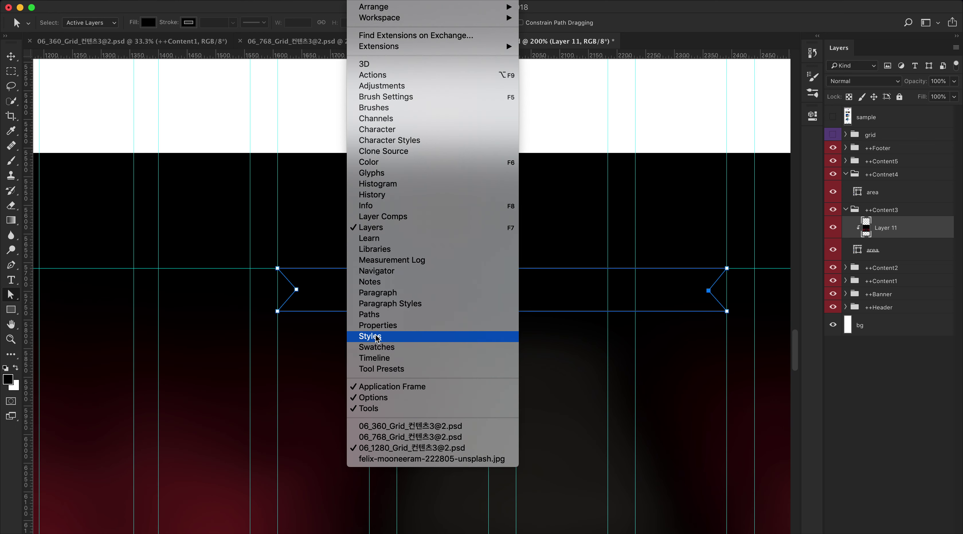
{"action": "left_click", "coordinate": [374, 314]}
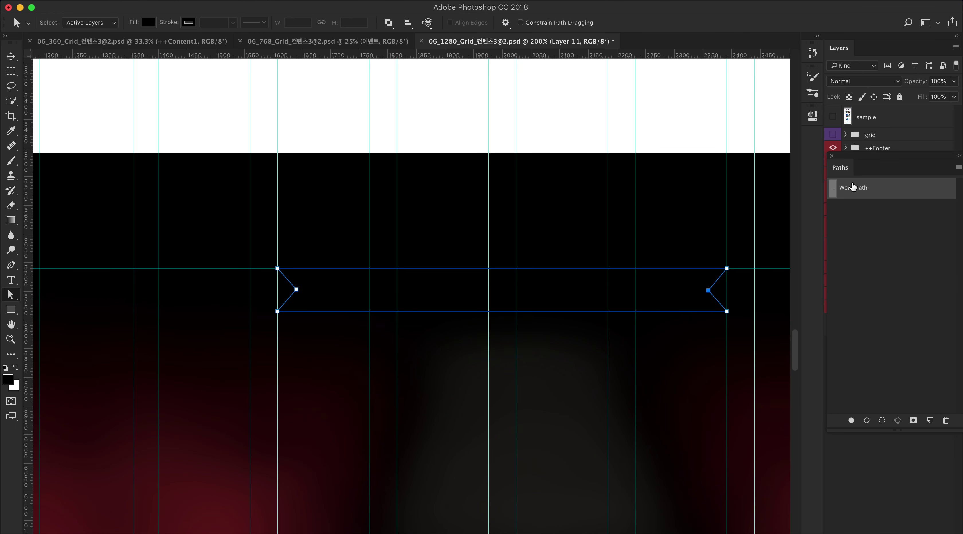
{"action": "left_click_drag", "start_coordinate": [838, 167], "coordinate": [872, 52]}
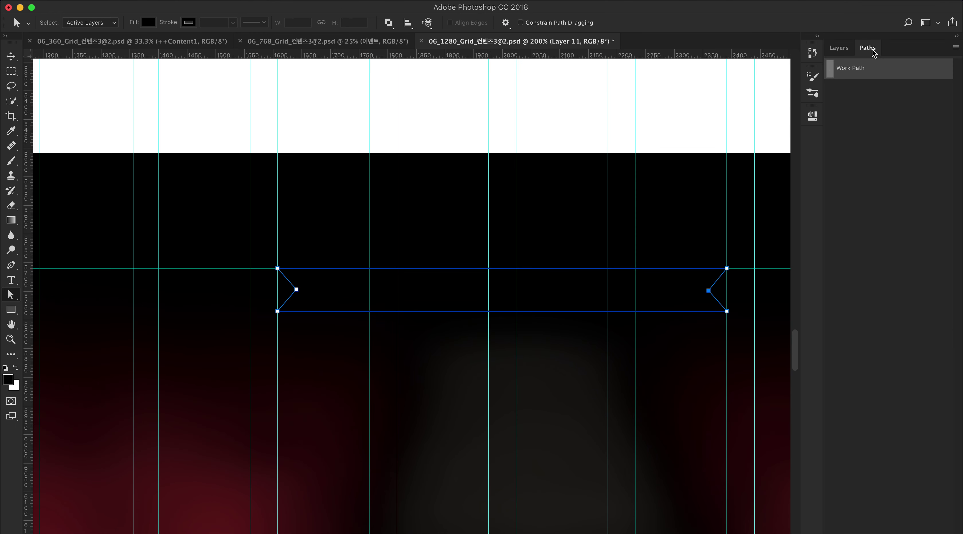
{"action": "key", "text": "super+Return"}
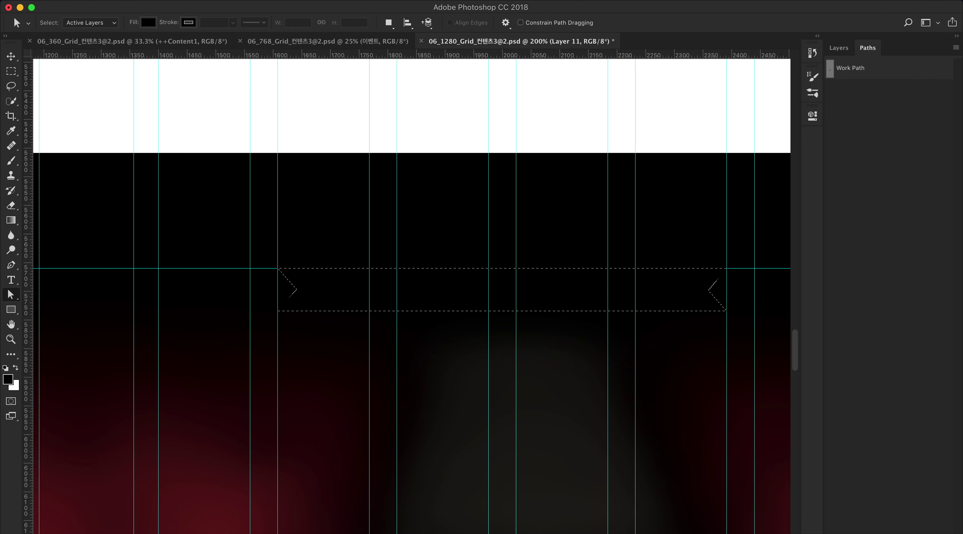
{"action": "key", "text": "super+d"}
{"action": "key", "text": "super+z"}
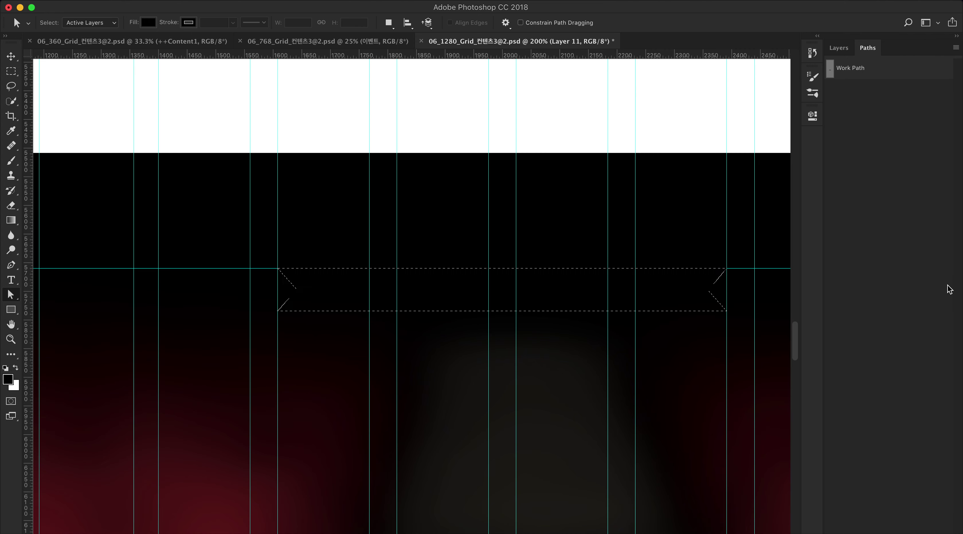
Step: Add a new layer above the cinema photo, fill the ribbon selection with white and deselect it
{"action": "left_click", "coordinate": [839, 48]}
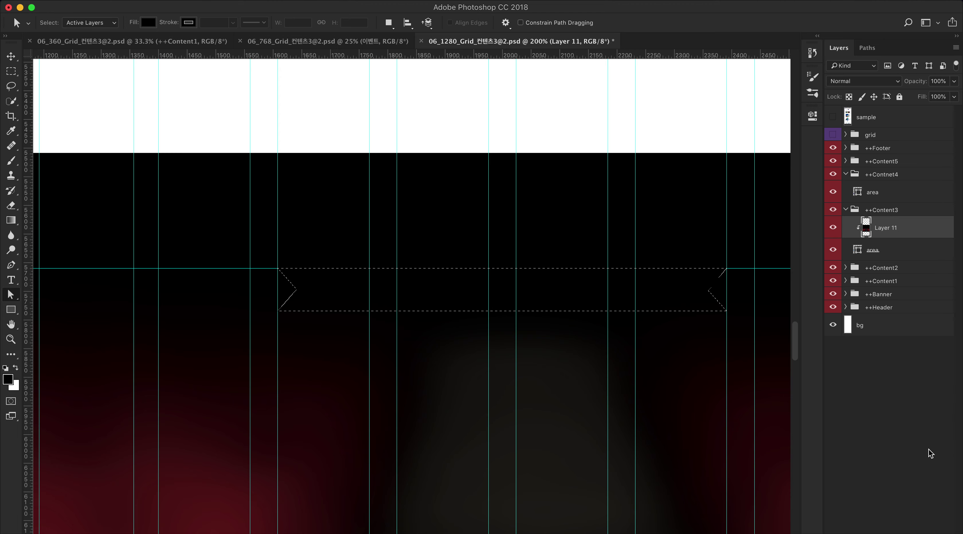
{"action": "key", "text": "super+alt+shift+n"}
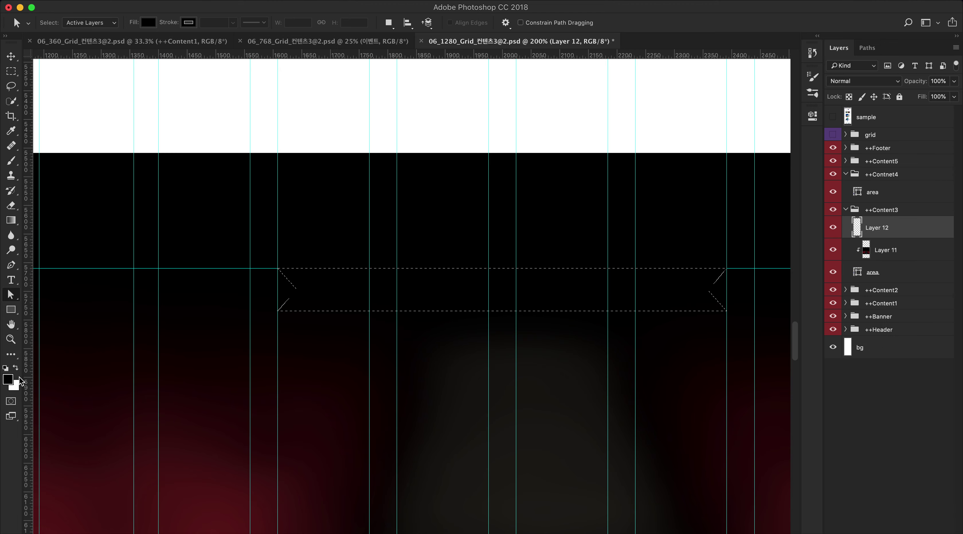
{"action": "key", "text": "super+equal"}
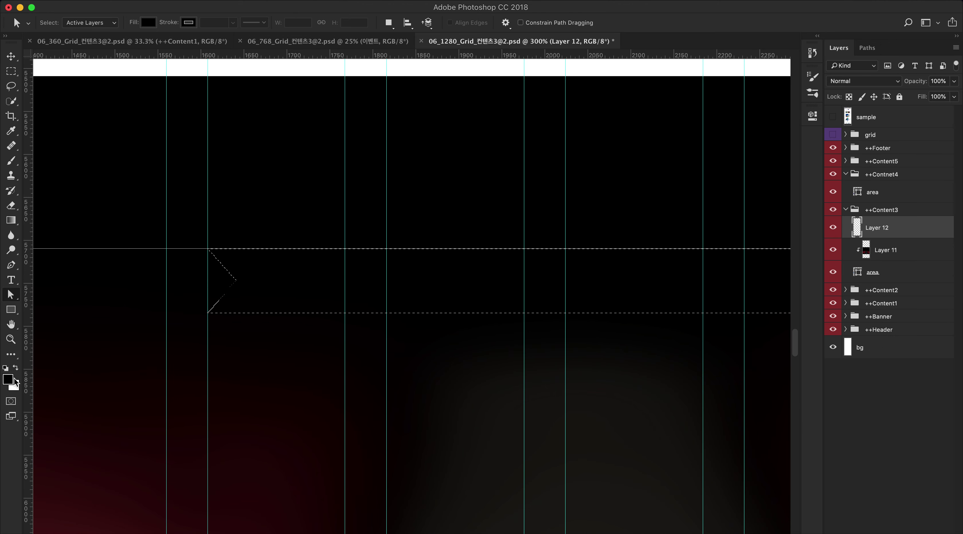
{"action": "key", "text": "super+BackSpace"}
{"action": "key", "text": "super+d"}
{"action": "key", "text": "super+minus"}
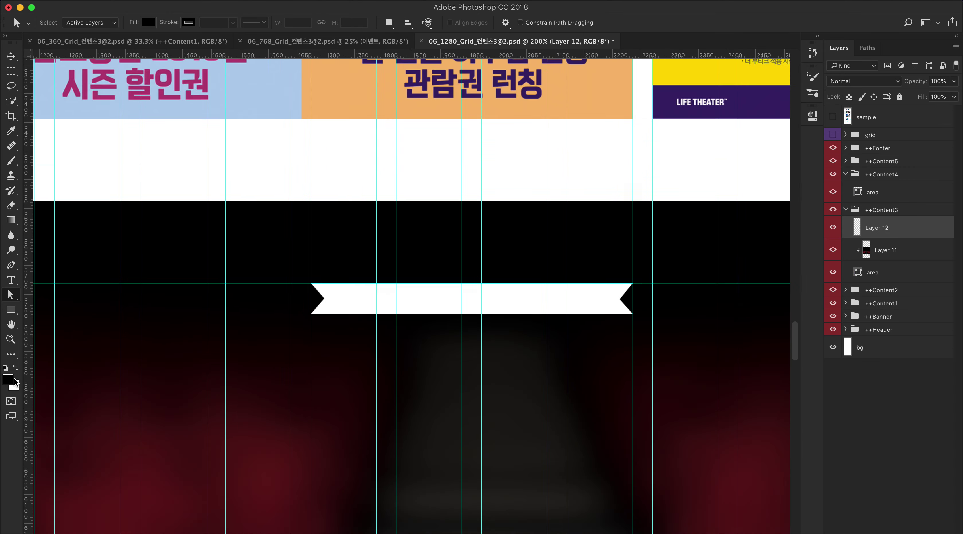
{"action": "key", "text": "super+minus"}
{"action": "key", "text": "super+shift+d"}
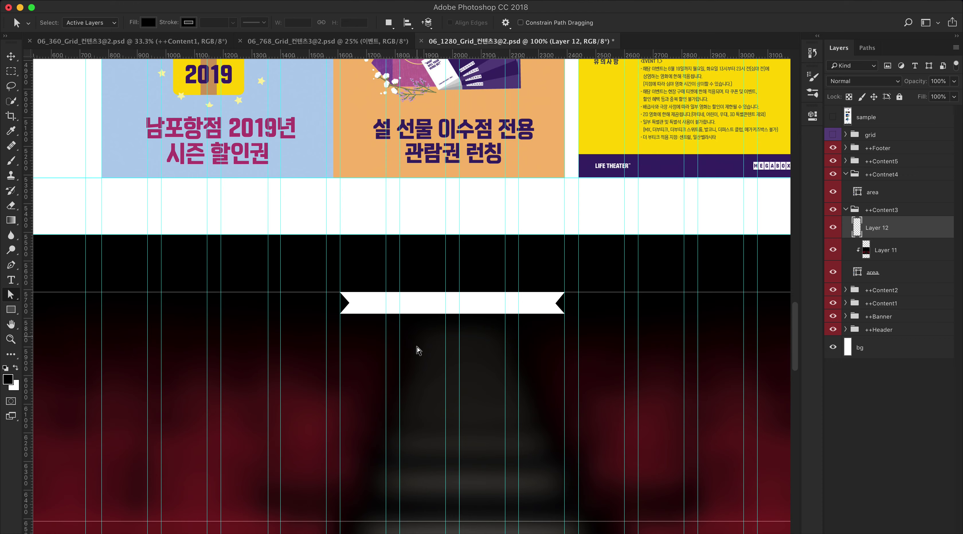
Step: Switch to the browser, open the MAGABOX sample page and examine its Grand Opening section, returning to Photoshop when done
{"action": "key", "text": "ctrl+Left"}
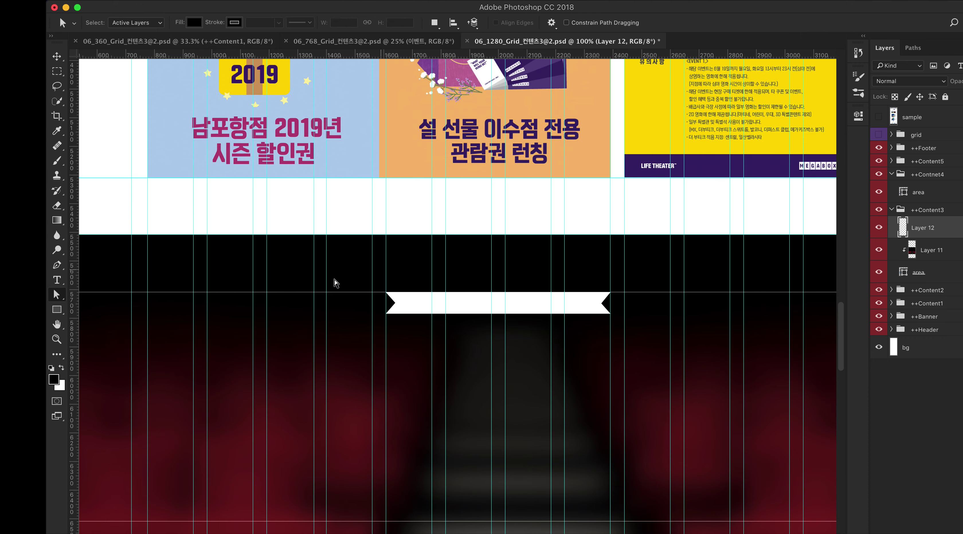
{"action": "left_click", "coordinate": [400, 17]}
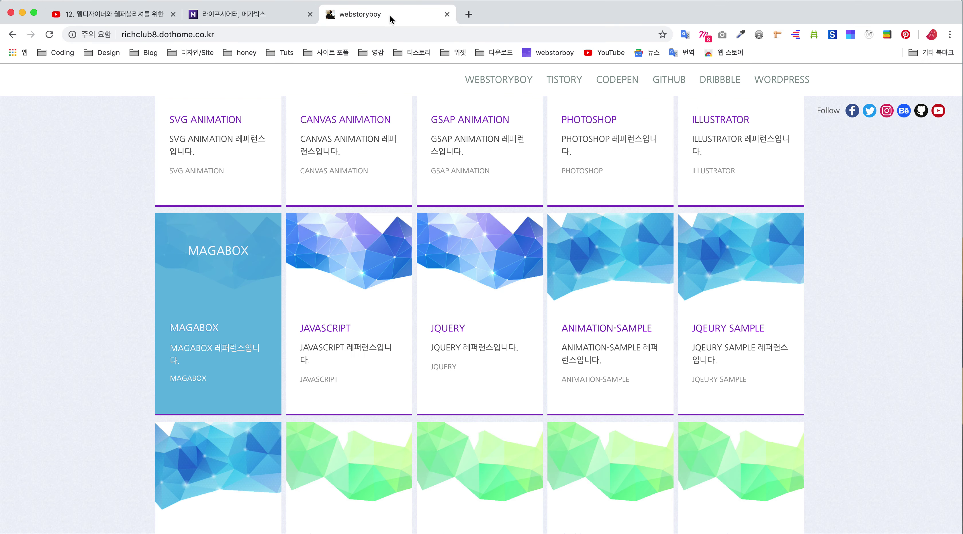
{"action": "left_click", "coordinate": [226, 305]}
{"action": "scroll", "coordinate": [329, 311], "scroll_direction": "down", "scroll_amount": 15}
{"action": "scroll", "coordinate": [329, 316], "scroll_direction": "up", "scroll_amount": 3}
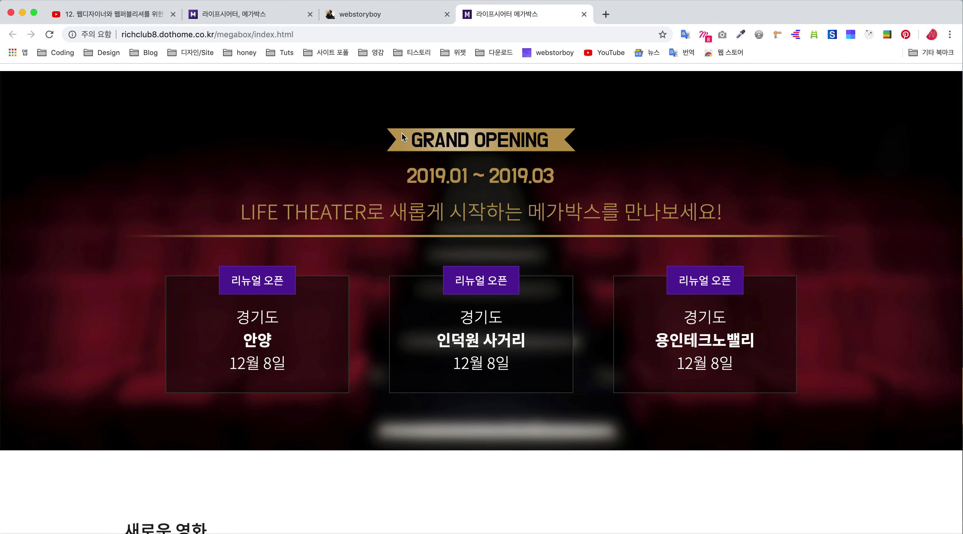
{"action": "key", "text": "ctrl+Left"}
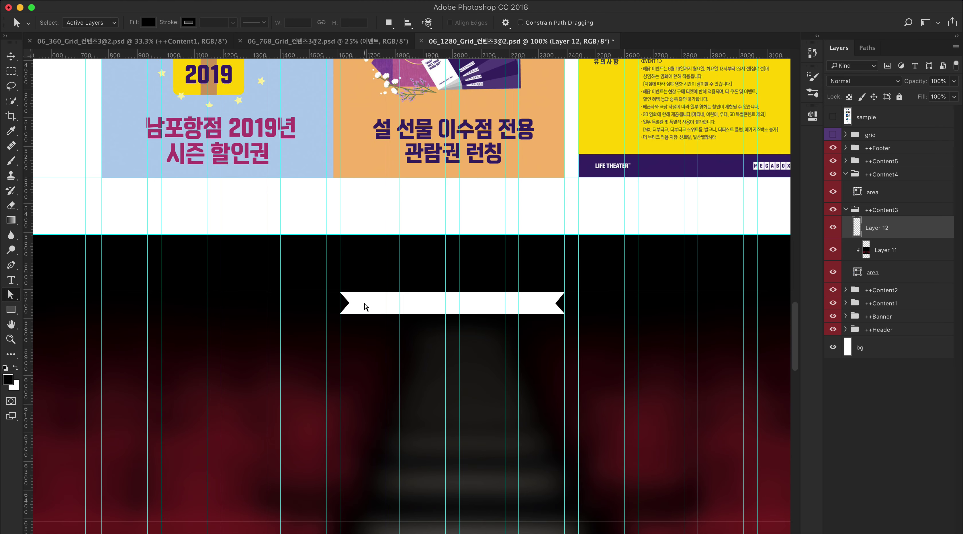
Step: Start a new text line below the ribbon and set its text color to #bb9b51
{"action": "left_click_drag", "start_coordinate": [390, 331], "coordinate": [361, 336]}
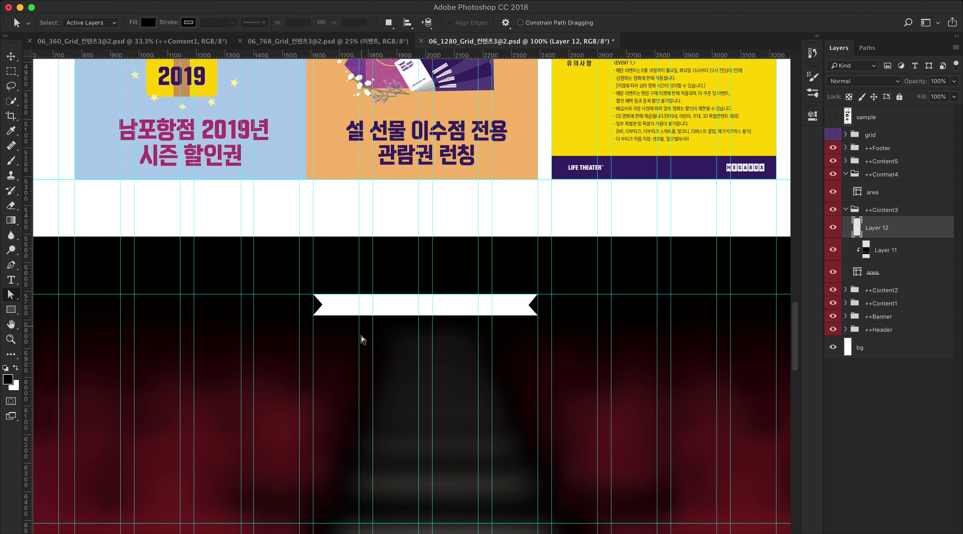
{"action": "left_click", "coordinate": [12, 280]}
{"action": "left_click", "coordinate": [208, 352]}
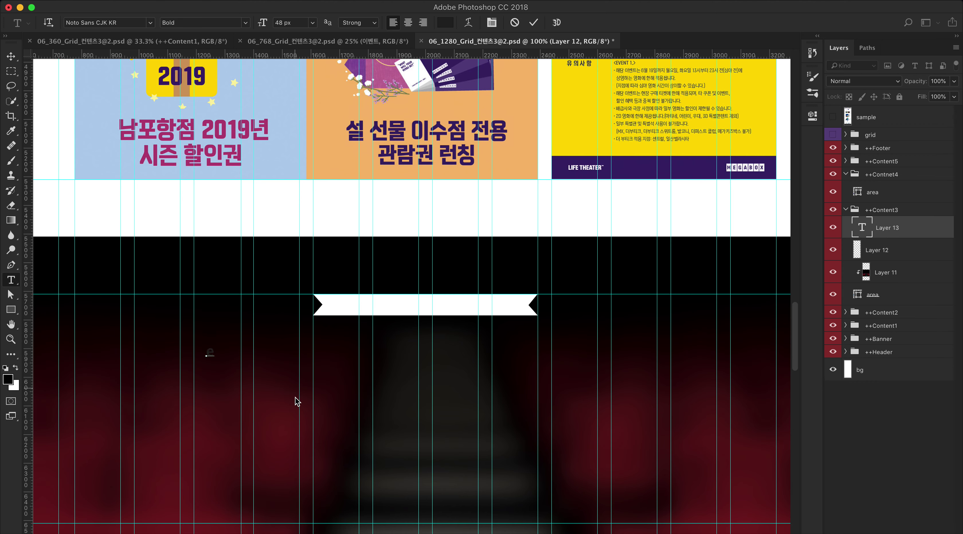
{"action": "left_click", "coordinate": [445, 22]}
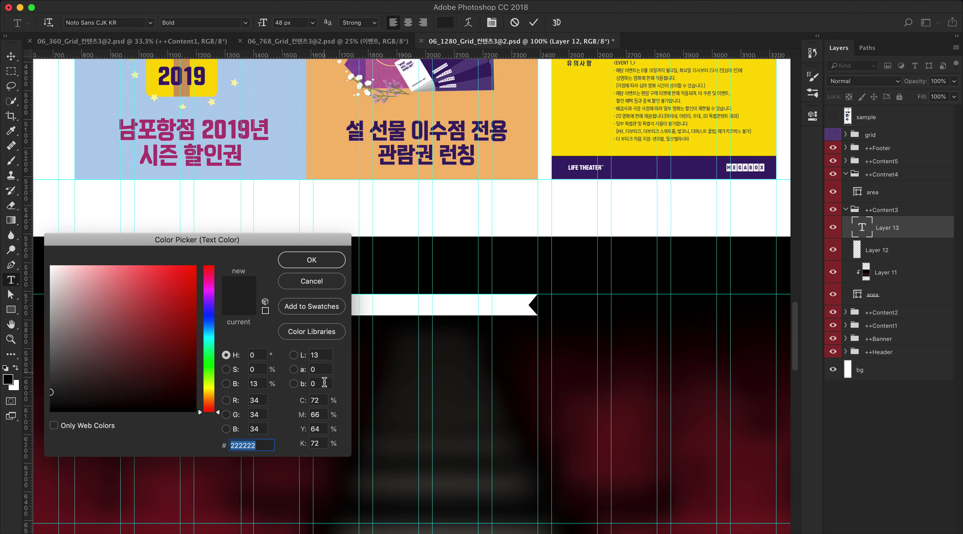
{"action": "type", "text": "bb"}
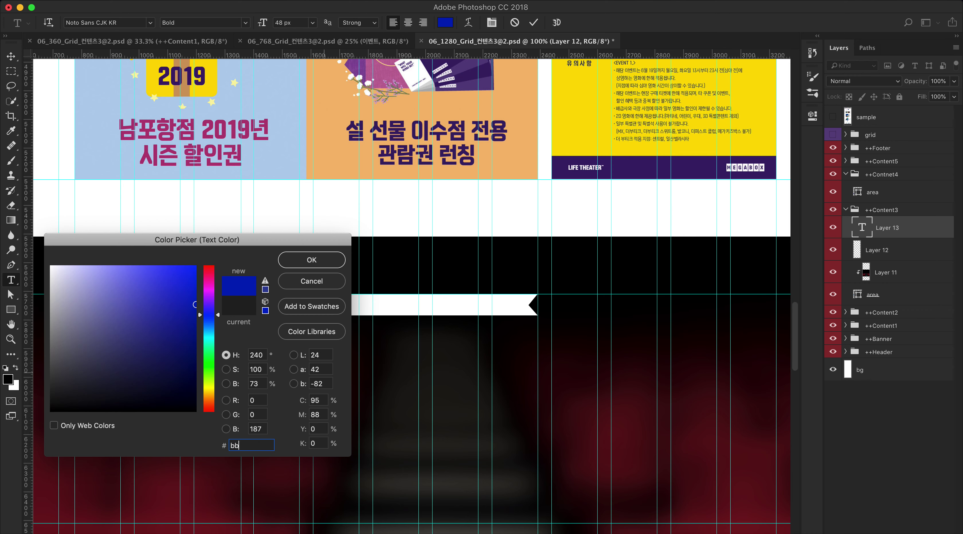
{"action": "type", "text": "9b51"}
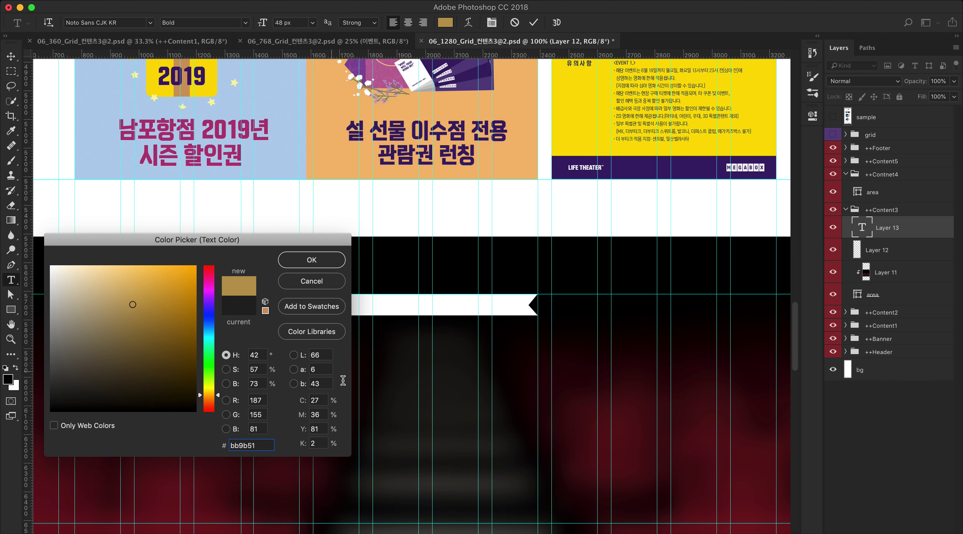
{"action": "left_click", "coordinate": [311, 262]}
Step: Enter the tagline "LIFE THEATER로 새롭게 시작하는 메가박스를 만나보세요!" in the new text layer
{"action": "type", "text": "d"}
{"action": "key", "text": "BackSpace"}
{"action": "type", "text": "ㅣㅑㄹㄲ"}
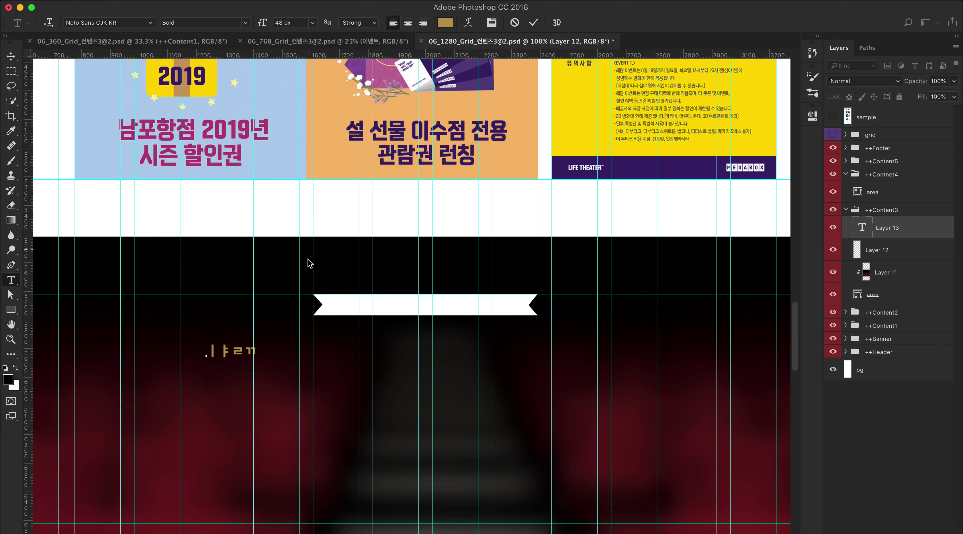
{"action": "key", "text": "BackSpace"}
{"action": "key", "text": "BackSpace"}
{"action": "key", "text": "BackSpace"}
{"action": "key", "text": "BackSpace"}
{"action": "type", "text": "LKI"}
{"action": "key", "text": "BackSpace"}
{"action": "key", "text": "BackSpace"}
{"action": "type", "text": "IFE TH"}
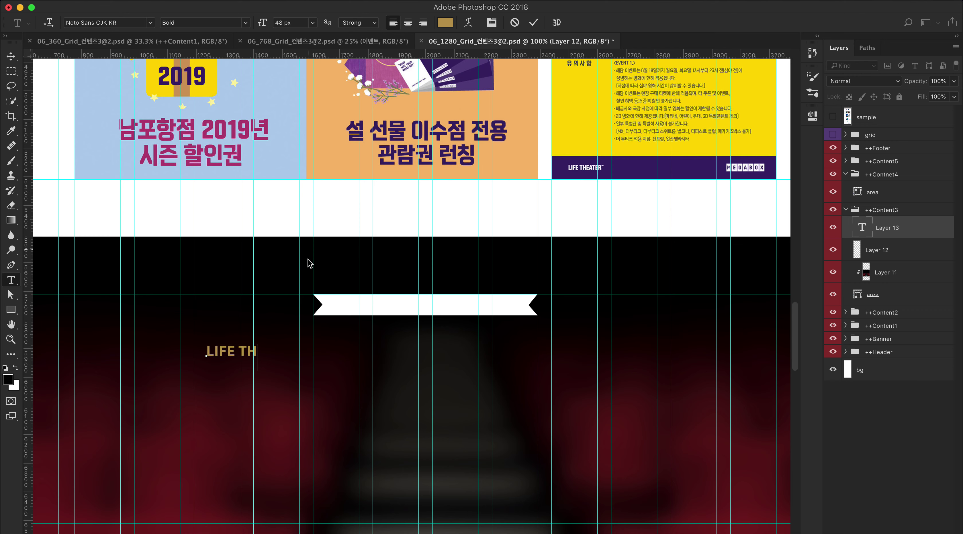
{"action": "type", "text": "EATER로"}
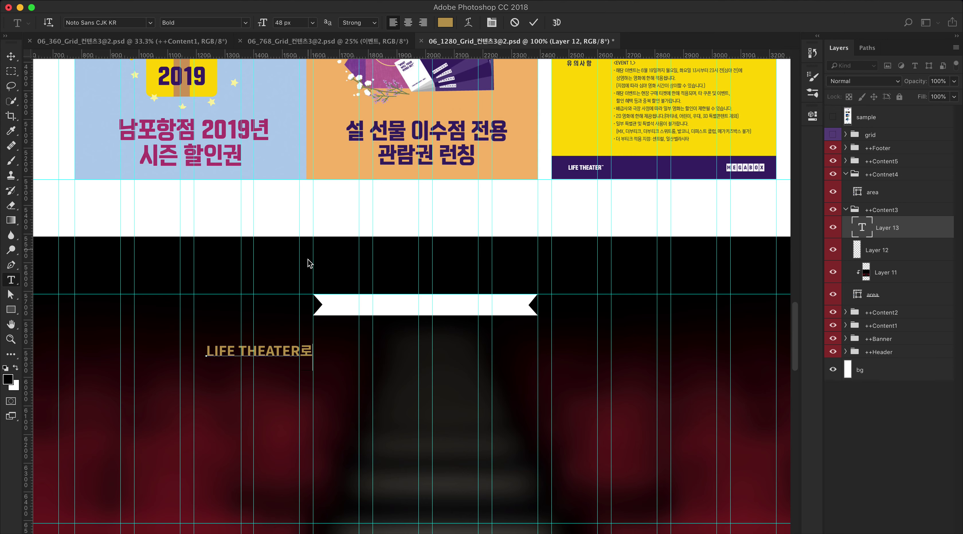
{"action": "type", "text": " 새롭게 시작하는 메가"}
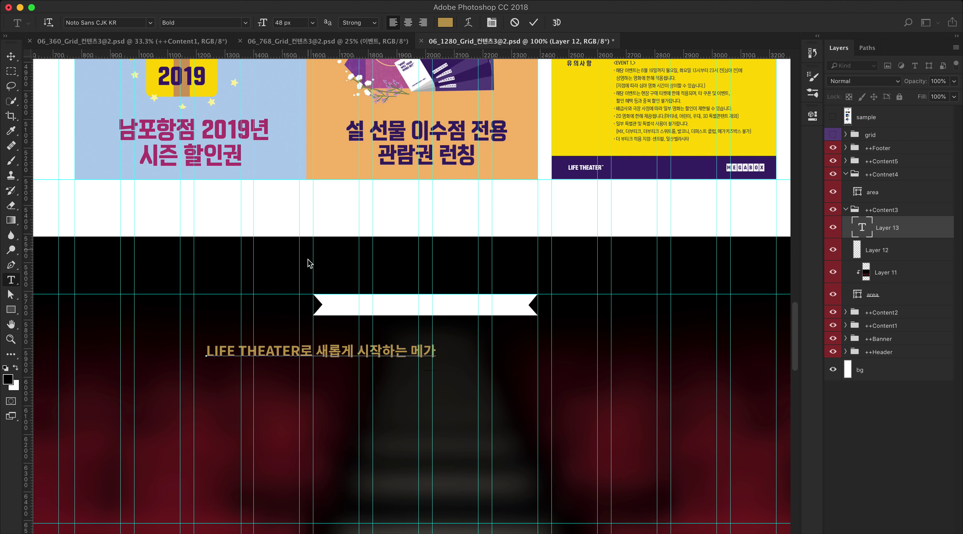
{"action": "type", "text": "박스를 ㅁㅏㄴ나세요"}
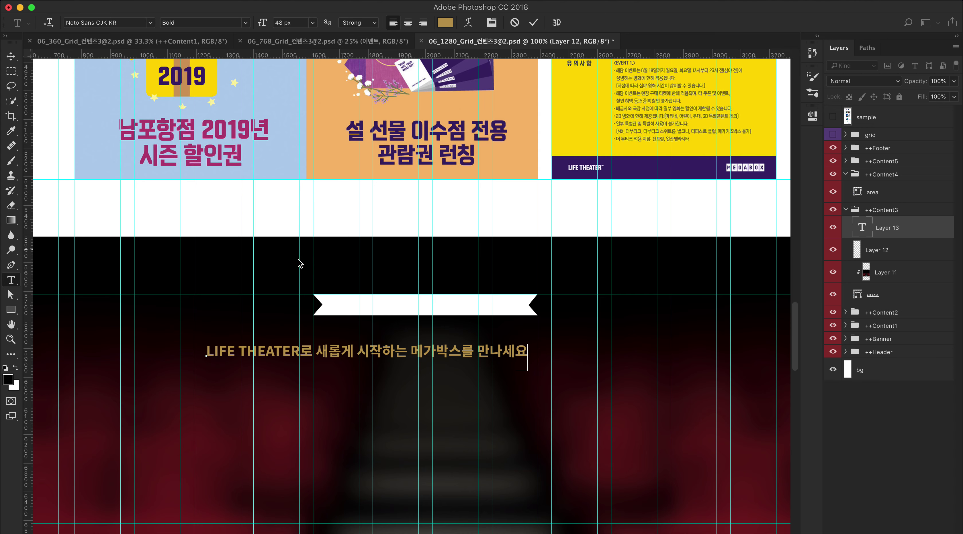
{"action": "left_click", "coordinate": [504, 350]}
{"action": "type", "text": "보세요!"}
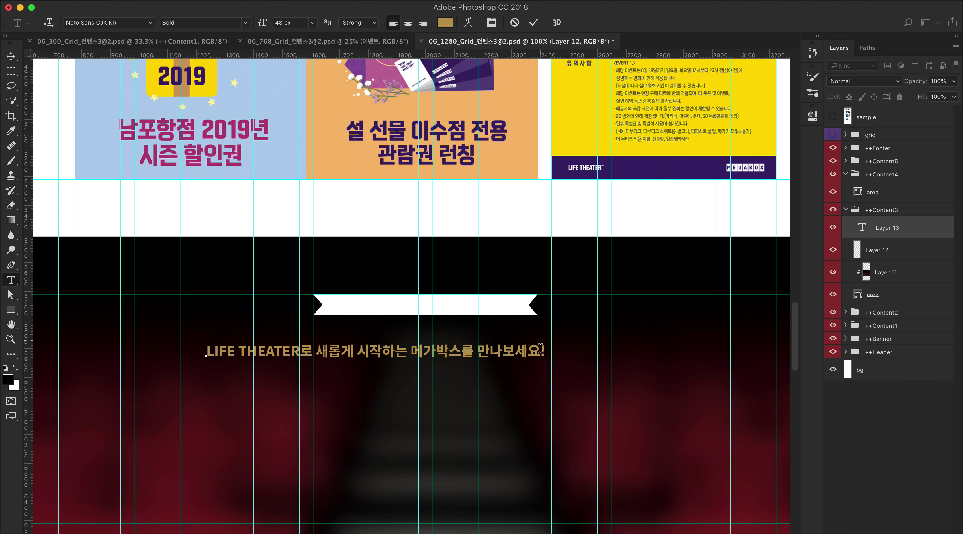
Step: Move the tagline beneath the ribbon and place a copy just above it that reads "2019.01 ~ 2019.03"
{"action": "left_click", "coordinate": [11, 56]}
{"action": "mouse_move", "coordinate": [399, 354]}
{"action": "left_mouse_down"}
{"action": "mouse_move", "coordinate": [439, 367]}
{"action": "mouse_move", "coordinate": [403, 341]}
{"action": "mouse_move", "coordinate": [401, 373]}
{"action": "mouse_move", "coordinate": [390, 367]}
{"action": "mouse_move", "coordinate": [393, 343]}
{"action": "mouse_move", "coordinate": [392, 351]}
{"action": "left_mouse_up"}
{"action": "double_click", "coordinate": [862, 227]}
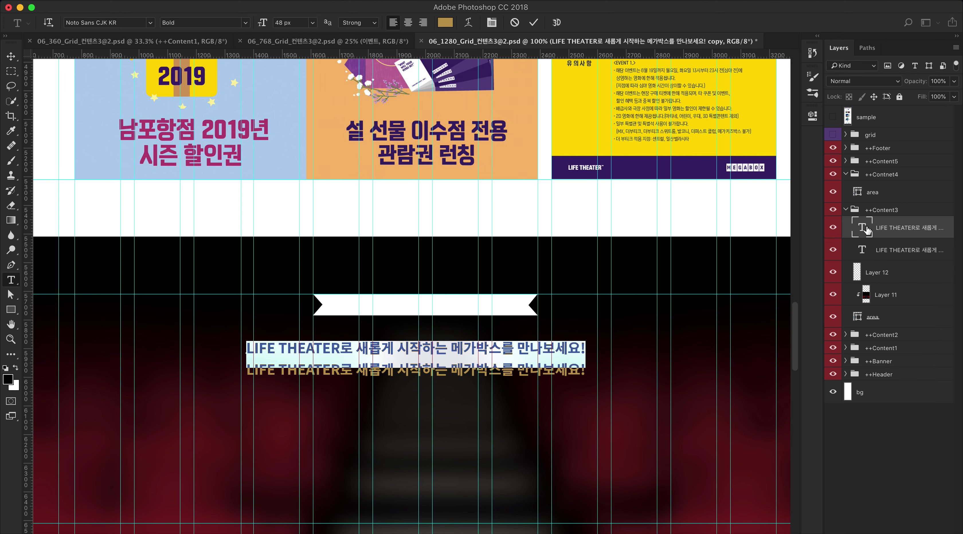
{"action": "left_click", "coordinate": [399, 350]}
{"action": "left_click_drag", "start_coordinate": [585, 349], "coordinate": [233, 348]}
{"action": "type", "text": "2019.01 ~ 2019.04"}
{"action": "key", "text": "BackSpace"}
{"action": "type", "text": "3"}
{"action": "key", "text": "super+Return"}
{"action": "key", "text": "v"}
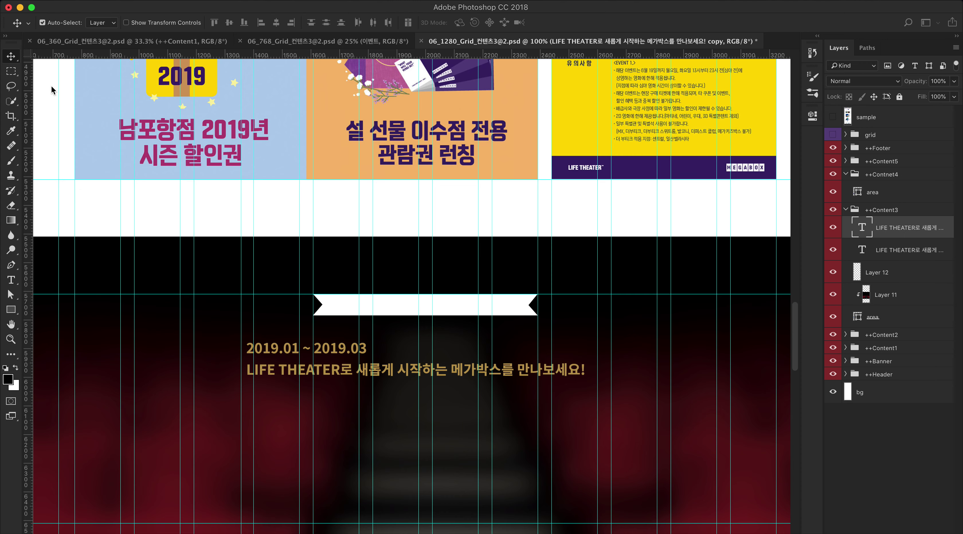
Step: Move the date line over the tagline's middle, copy it onto the ribbon as "GRAND OPENING" and centre that title there
{"action": "left_click_drag", "start_coordinate": [335, 353], "coordinate": [448, 308]}
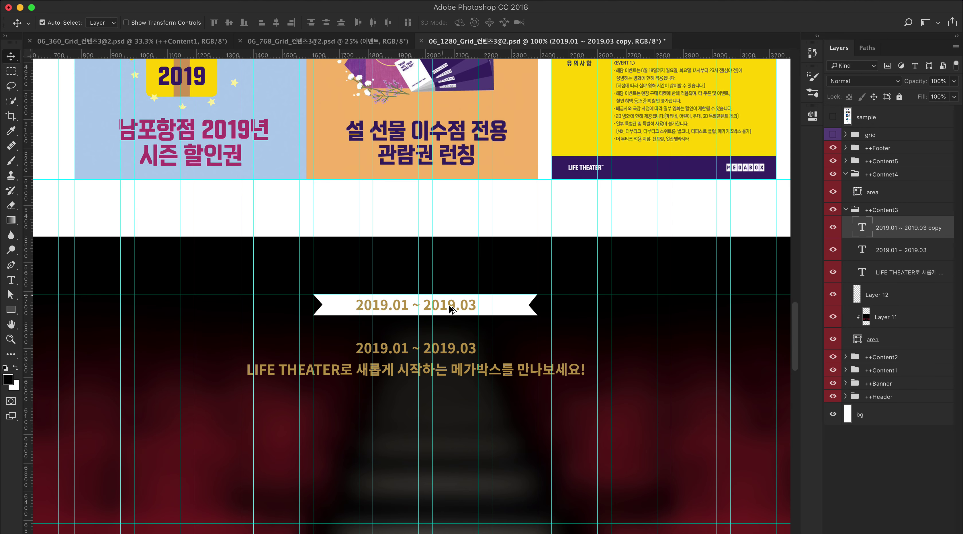
{"action": "double_click", "coordinate": [862, 227]}
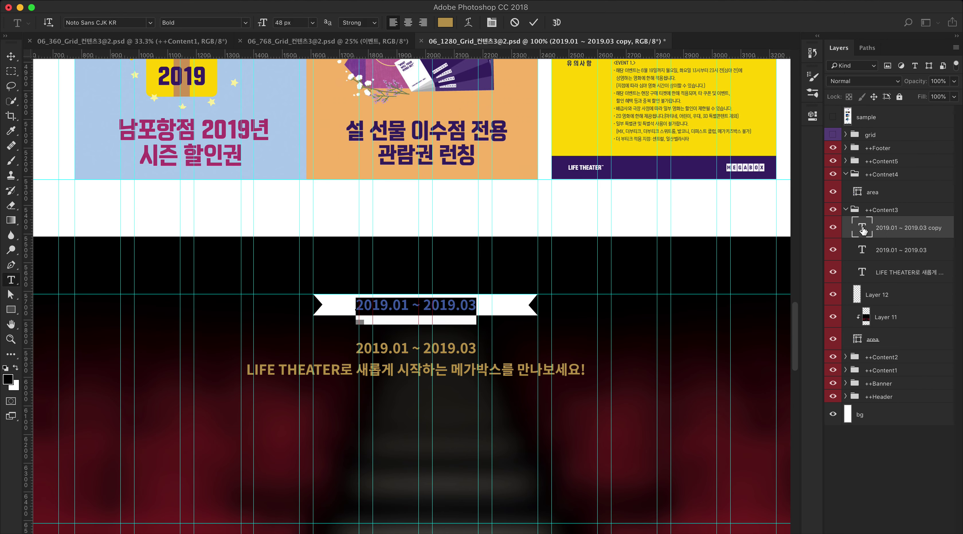
{"action": "type", "text": "ㅎ"}
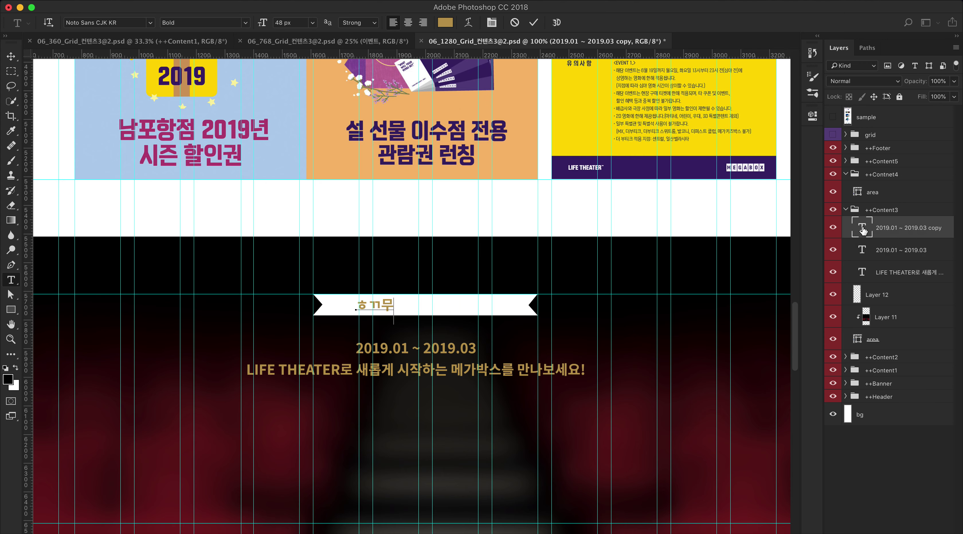
{"action": "key", "text": "BackSpace"}
{"action": "type", "text": "GRAND OP"}
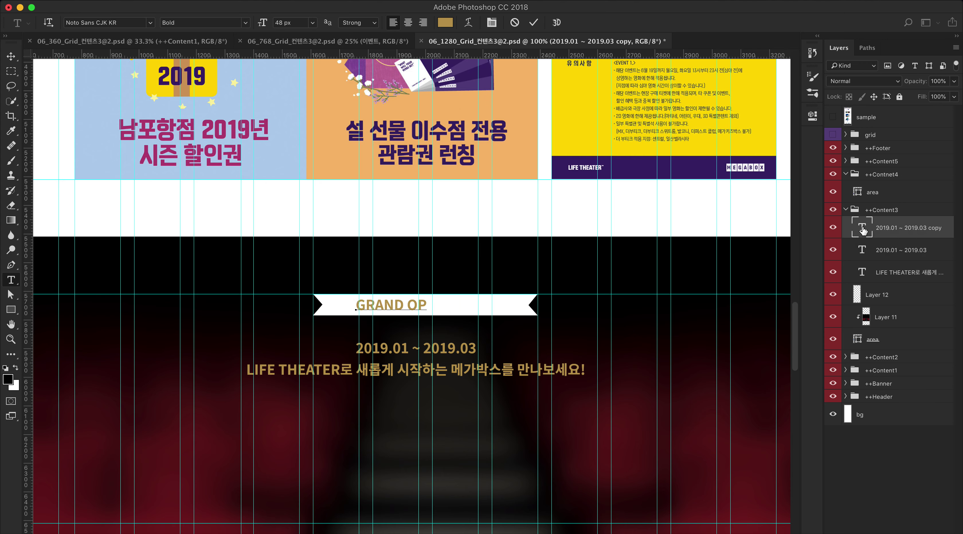
{"action": "type", "text": "ENING"}
{"action": "left_click", "coordinate": [11, 56]}
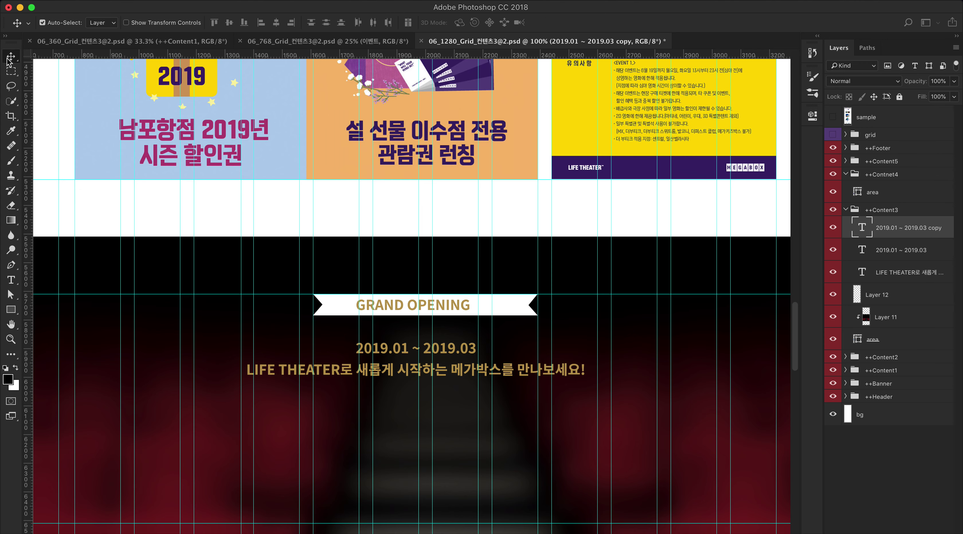
{"action": "left_click", "coordinate": [385, 308]}
{"action": "left_click_drag", "start_coordinate": [384, 307], "coordinate": [398, 308]}
Step: Set the GRAND OPENING title's text color to black (#000000)
{"action": "double_click", "coordinate": [862, 228]}
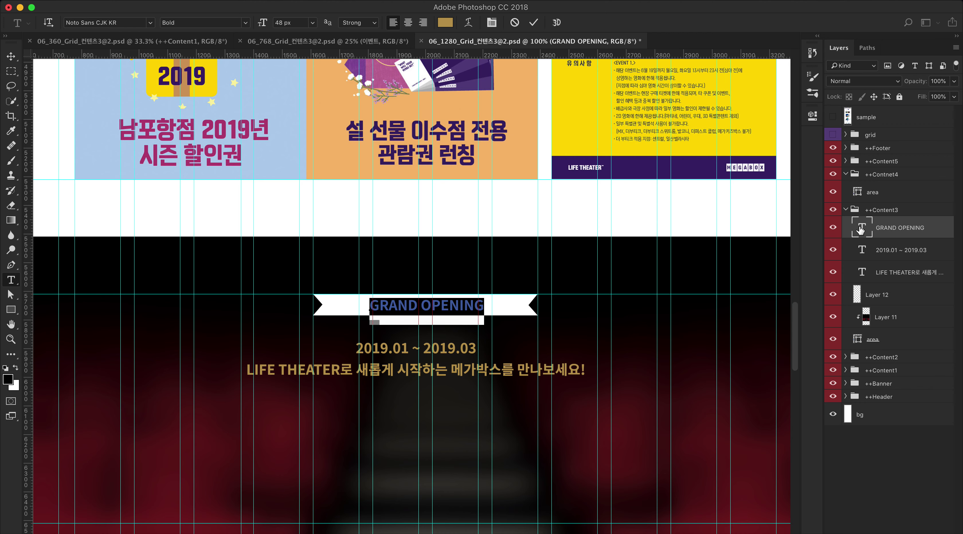
{"action": "left_click", "coordinate": [448, 24]}
{"action": "left_click_drag", "start_coordinate": [90, 374], "coordinate": [47, 412]}
{"action": "left_click", "coordinate": [296, 262]}
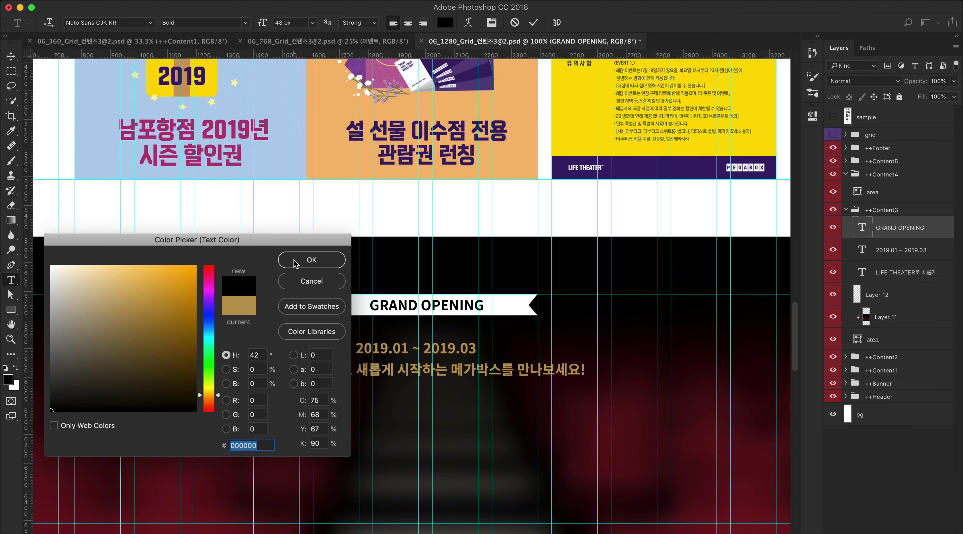
{"action": "left_click", "coordinate": [15, 59]}
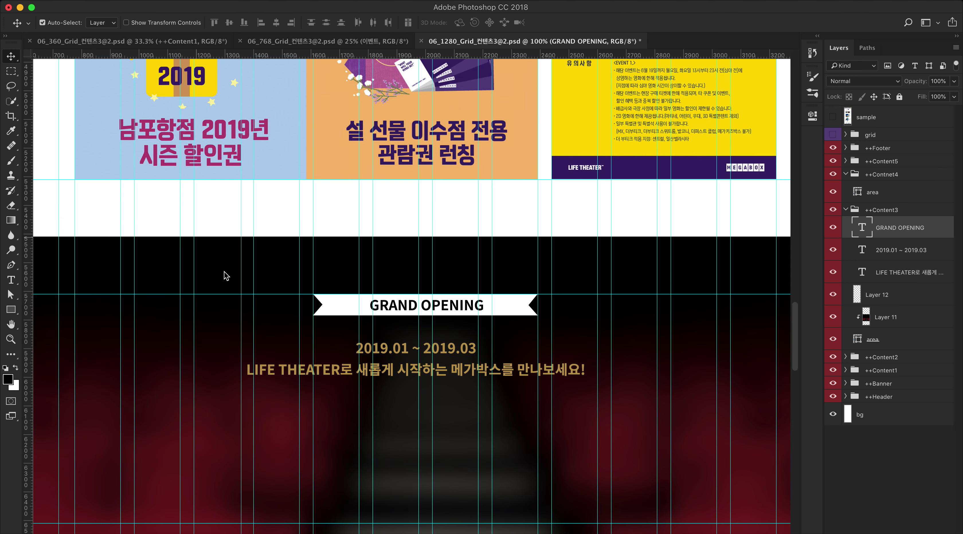
Step: Select the ribbon layer and set the foreground color to #bb9b51 by sampling the tagline, leaving the background color white
{"action": "left_click", "coordinate": [340, 316]}
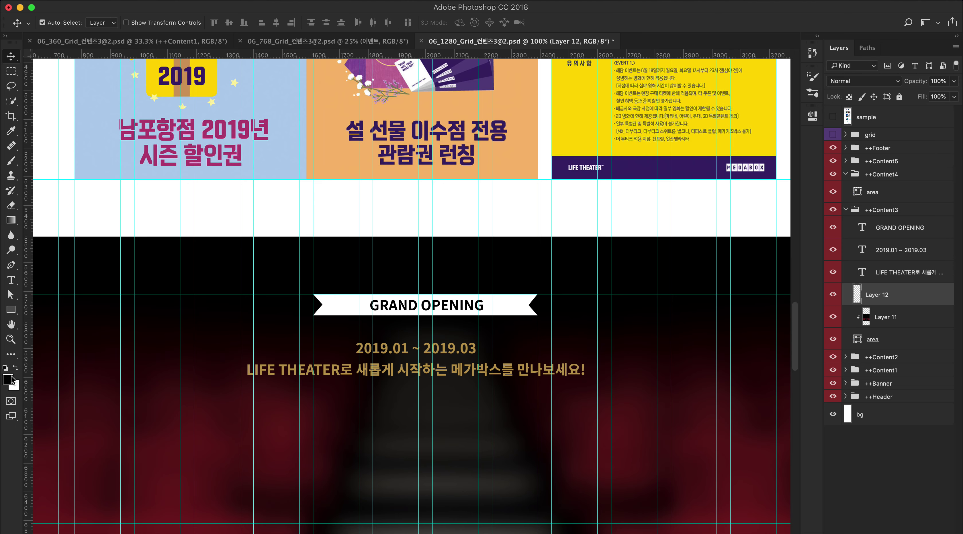
{"action": "left_click", "coordinate": [9, 380]}
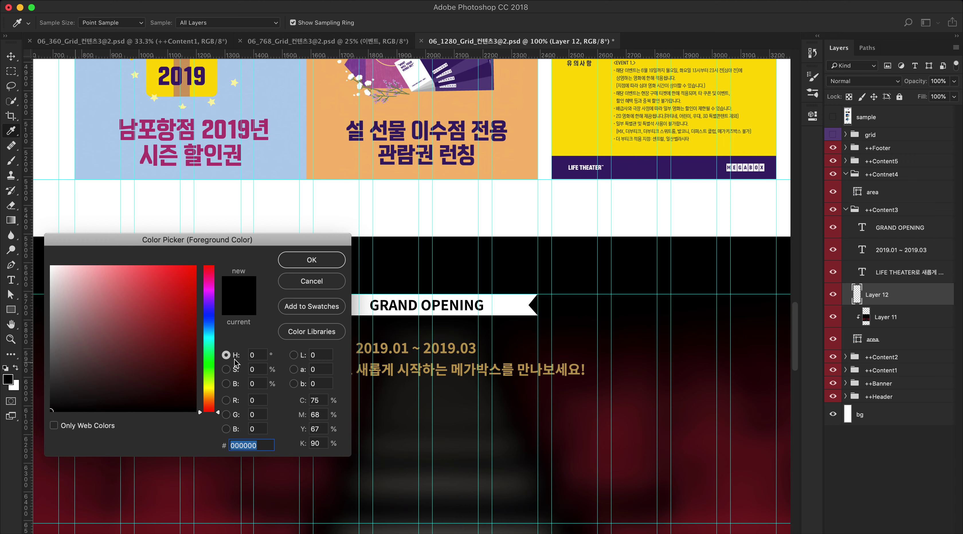
{"action": "left_click", "coordinate": [412, 369]}
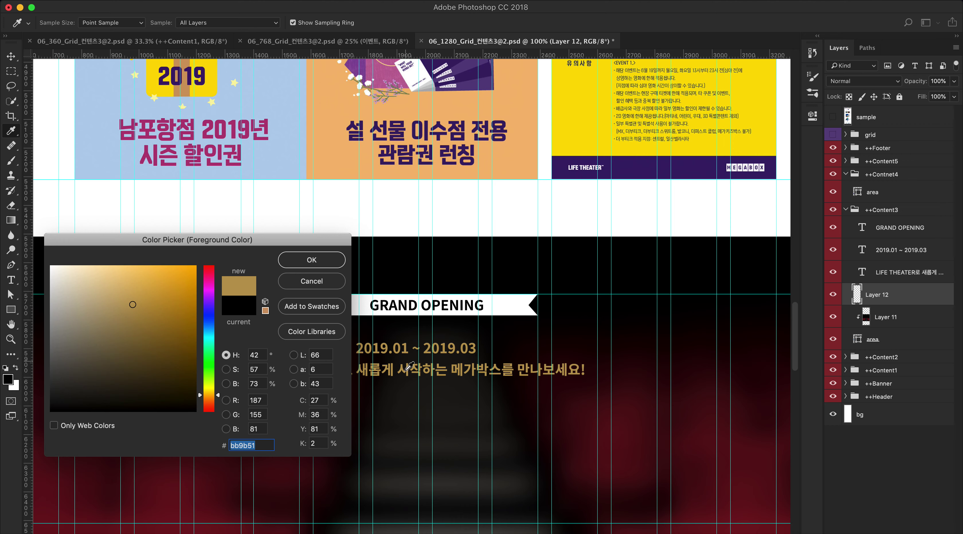
{"action": "left_click", "coordinate": [312, 262]}
{"action": "left_click", "coordinate": [14, 389]}
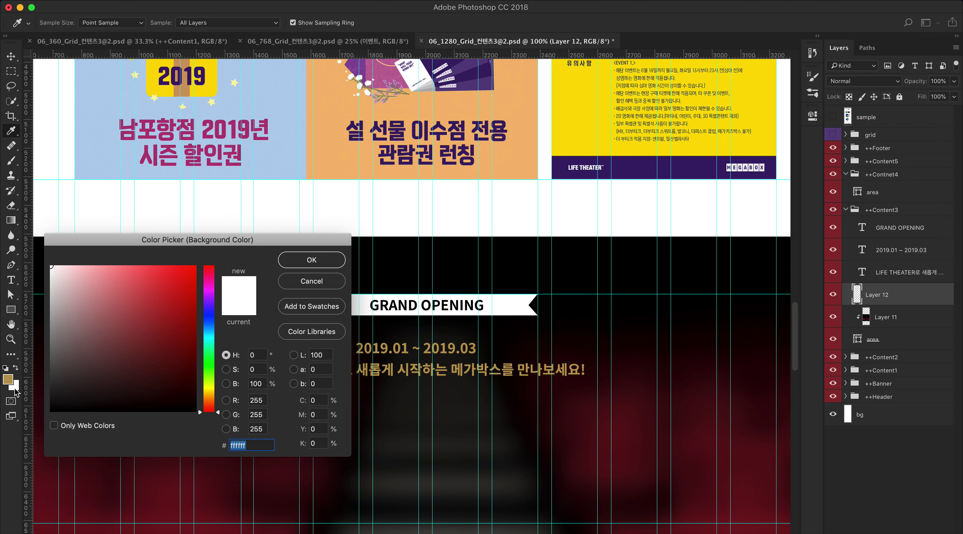
{"action": "left_click", "coordinate": [303, 286]}
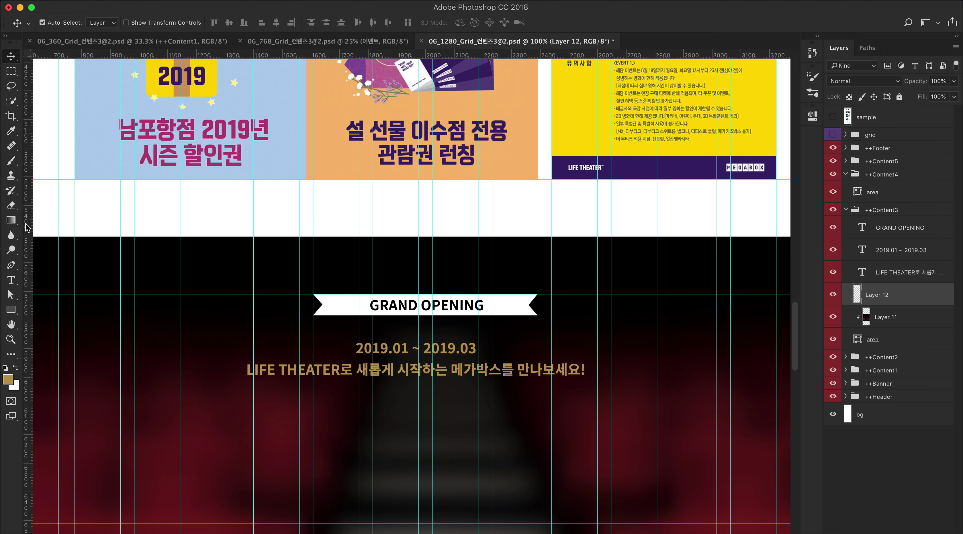
Step: Try a linear gradient across the ribbon with the Gradient tool and undo it
{"action": "left_click", "coordinate": [12, 220]}
{"action": "left_click_drag", "start_coordinate": [354, 309], "coordinate": [494, 320]}
{"action": "key", "text": "super+z"}
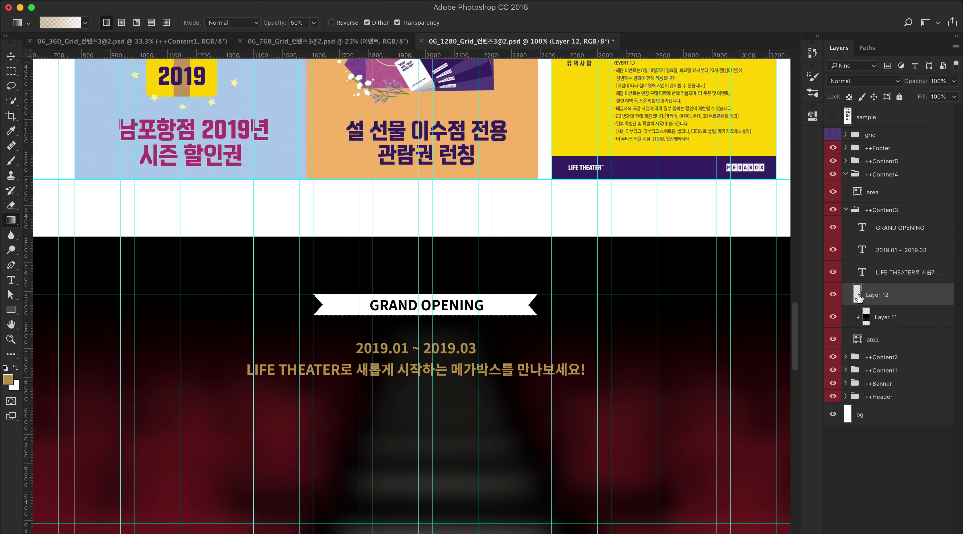
Step: Apply a radial Foreground to Background gradient at 50% opacity inside the ribbon selection
{"action": "left_click", "coordinate": [59, 22]}
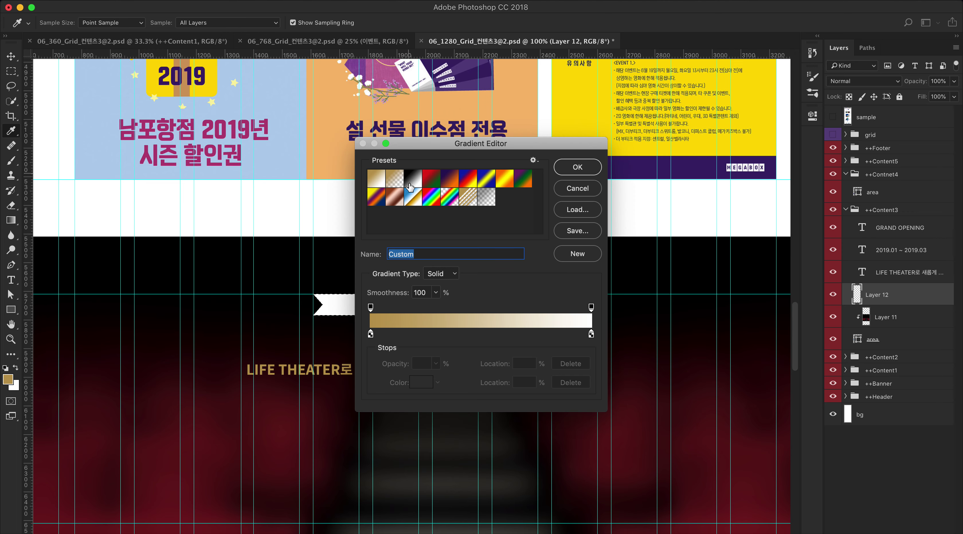
{"action": "left_click", "coordinate": [375, 179]}
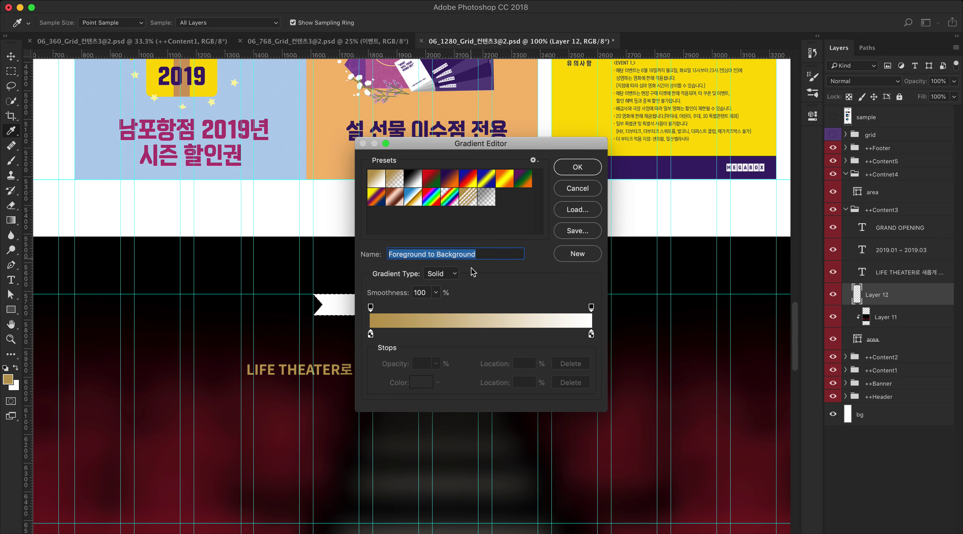
{"action": "left_click", "coordinate": [577, 167]}
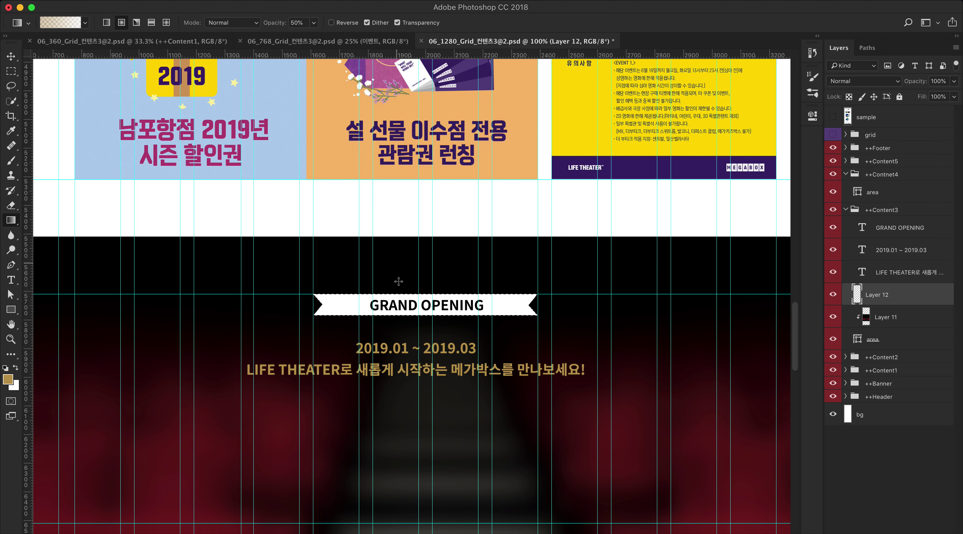
{"action": "mouse_move", "coordinate": [470, 318]}
{"action": "left_mouse_down"}
{"action": "mouse_move", "coordinate": [508, 303]}
{"action": "mouse_move", "coordinate": [486, 322]}
{"action": "left_mouse_up"}
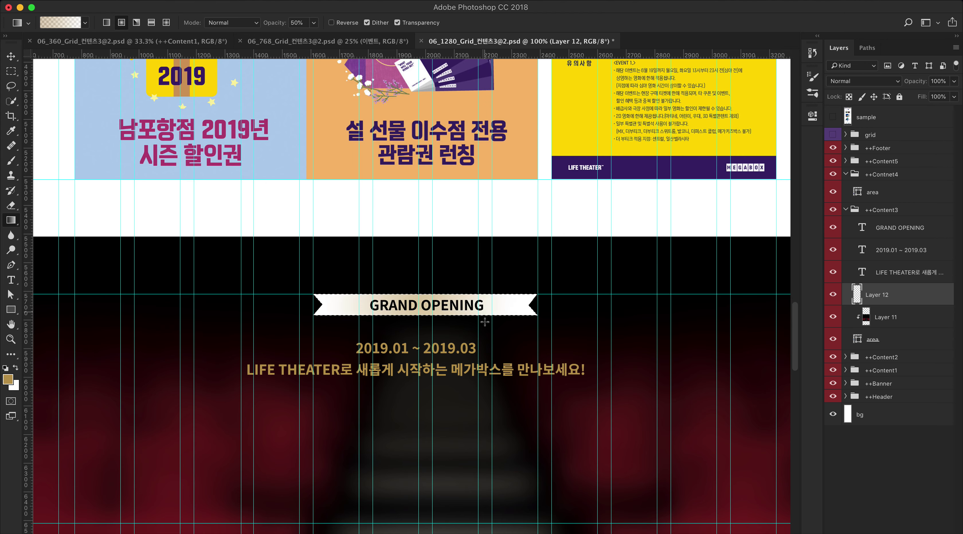
Step: Redraw the radial gold-to-white gradient across the ribbon twice more at 50% opacity
{"action": "left_click_drag", "start_coordinate": [426, 305], "coordinate": [467, 308]}
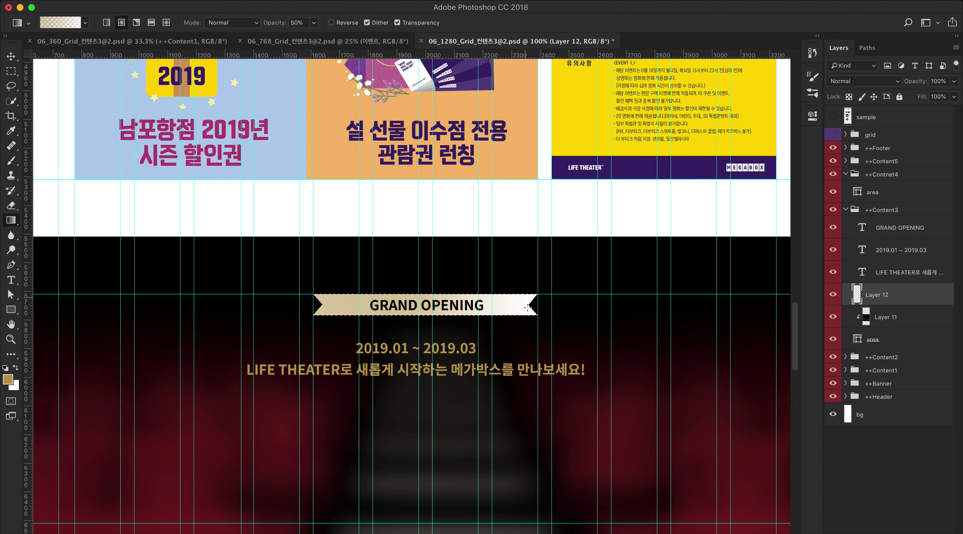
{"action": "left_click_drag", "start_coordinate": [528, 307], "coordinate": [457, 310]}
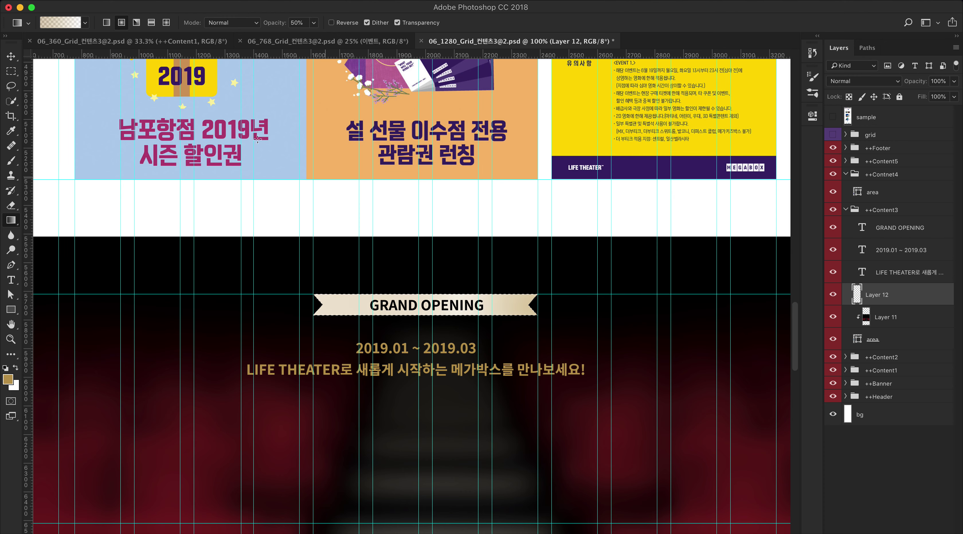
{"action": "left_click", "coordinate": [53, 26]}
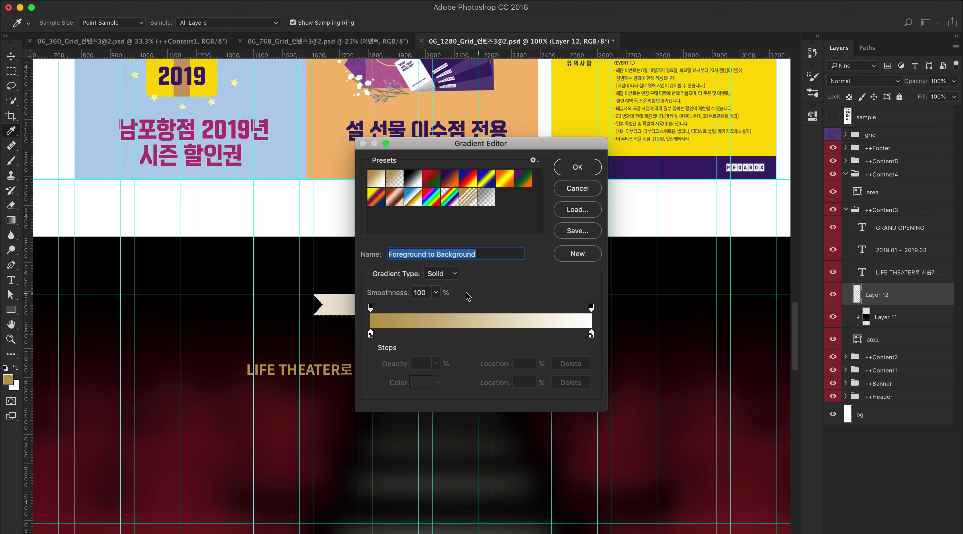
{"action": "left_click", "coordinate": [376, 310]}
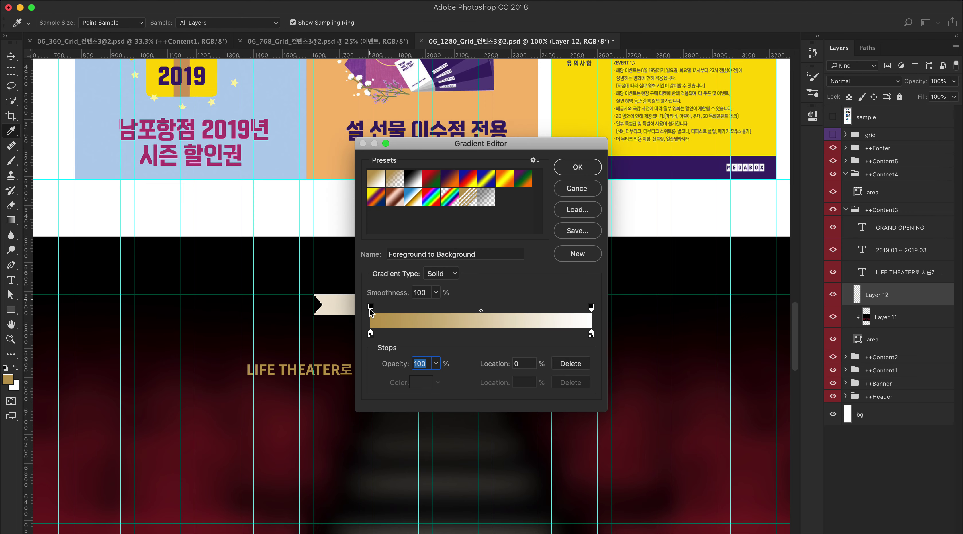
{"action": "left_click", "coordinate": [591, 308]}
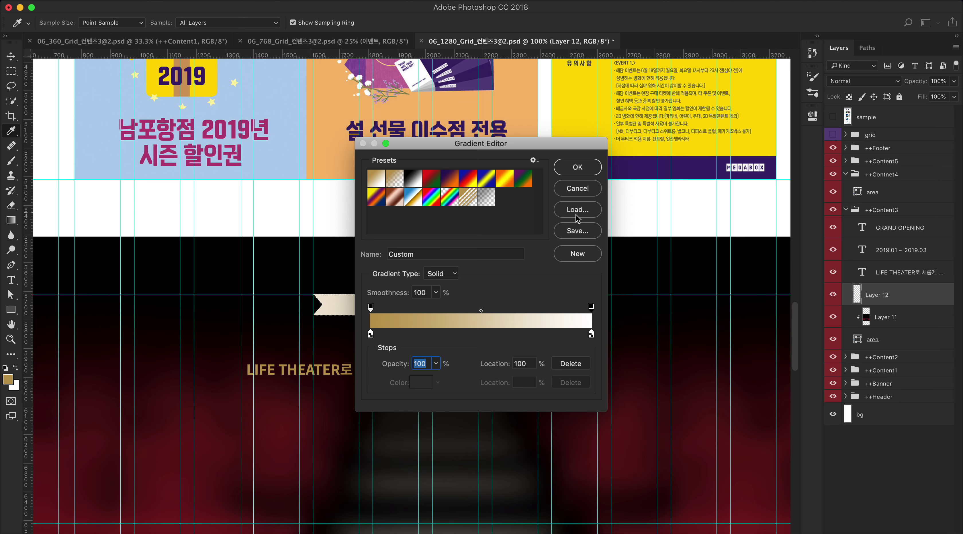
{"action": "left_click", "coordinate": [577, 167]}
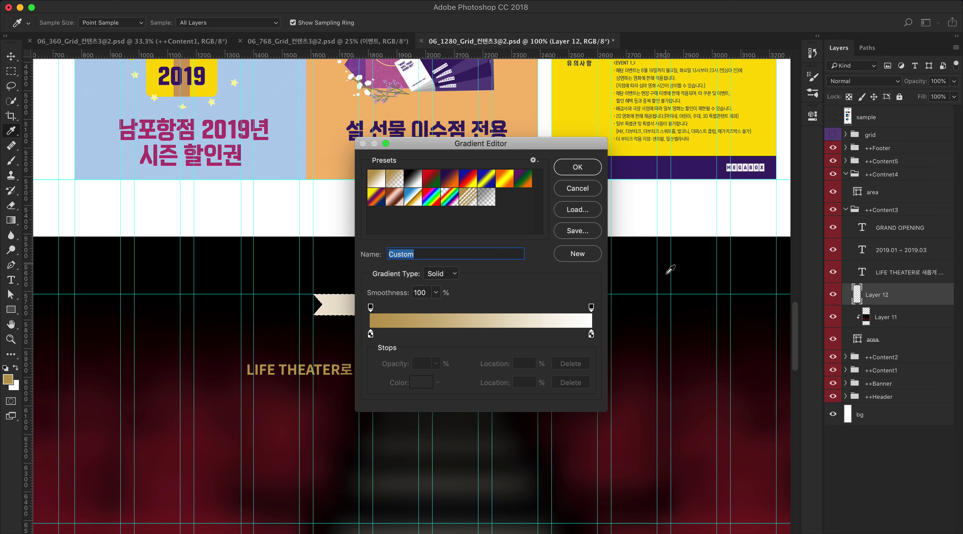
Step: Change the gradient's white end stop to dark gold #ae862b in the Gradient Editor
{"action": "left_click", "coordinate": [591, 334]}
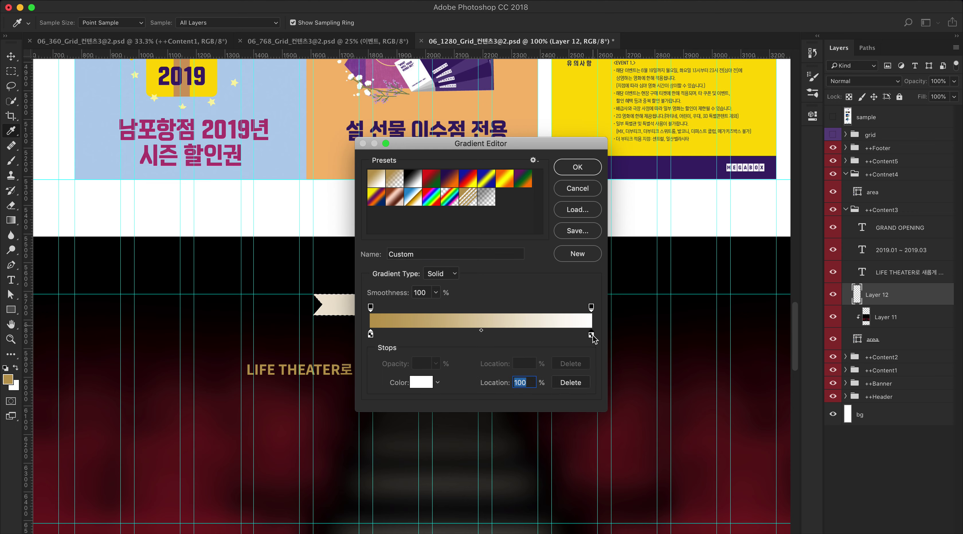
{"action": "left_click", "coordinate": [421, 383]}
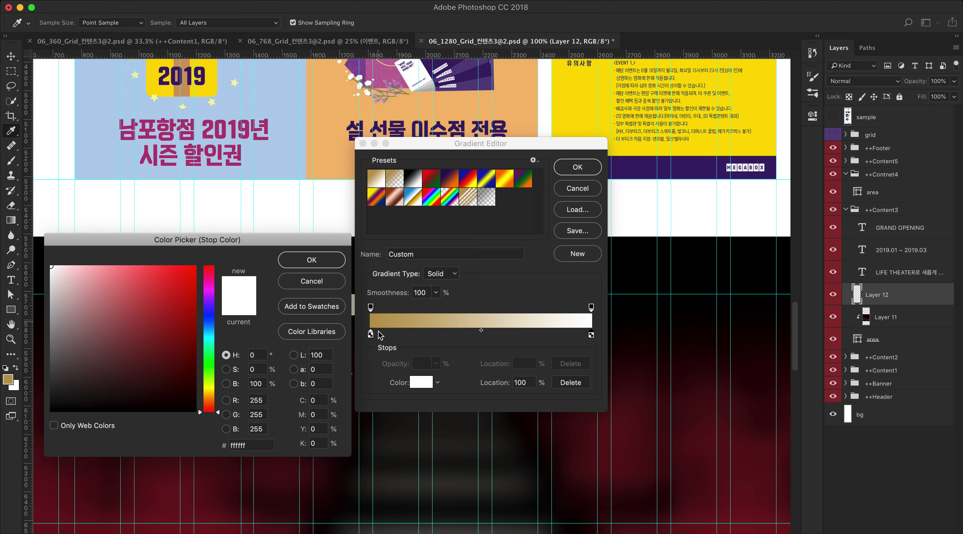
{"action": "left_click", "coordinate": [329, 281]}
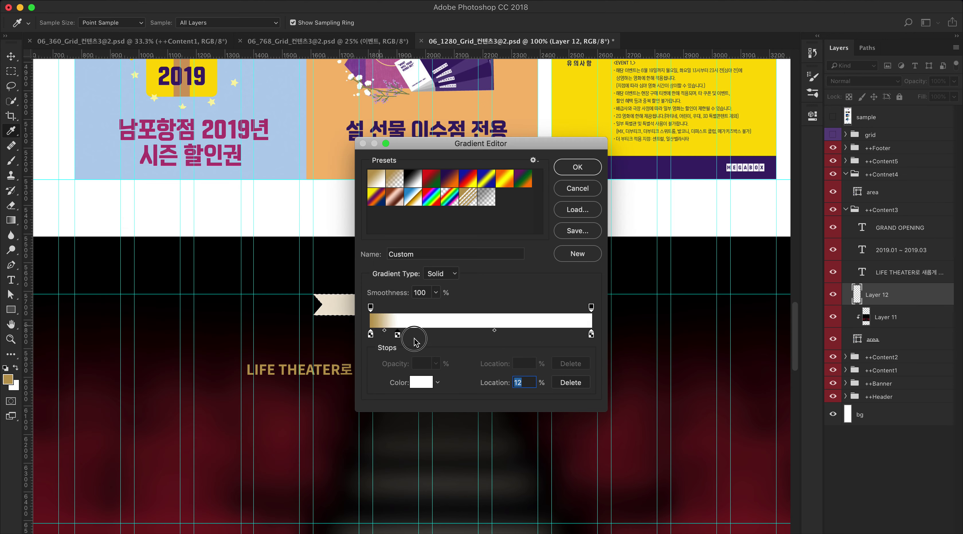
{"action": "left_click_drag", "start_coordinate": [434, 334], "coordinate": [430, 361]}
{"action": "left_click", "coordinate": [591, 334]}
{"action": "left_click", "coordinate": [429, 384]}
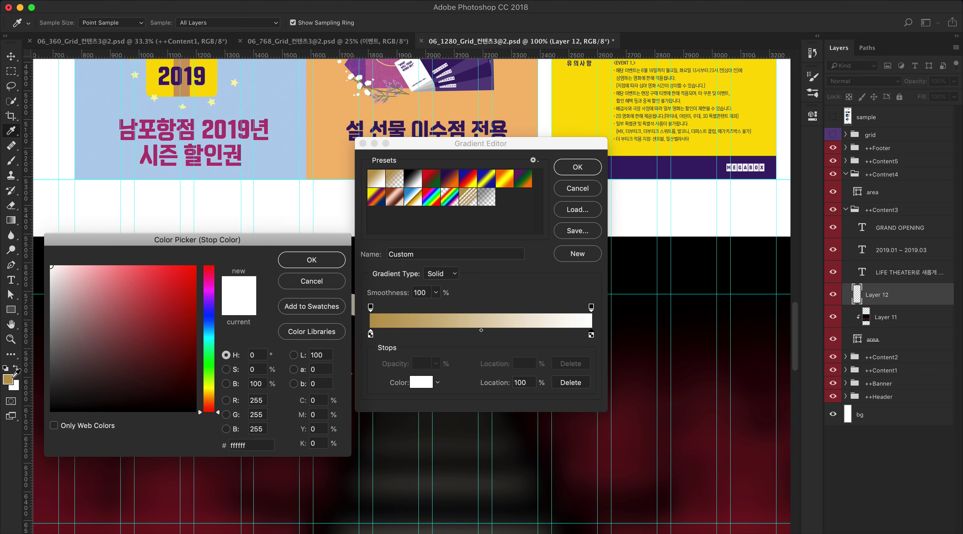
{"action": "left_click", "coordinate": [9, 379]}
{"action": "left_click", "coordinate": [148, 307]}
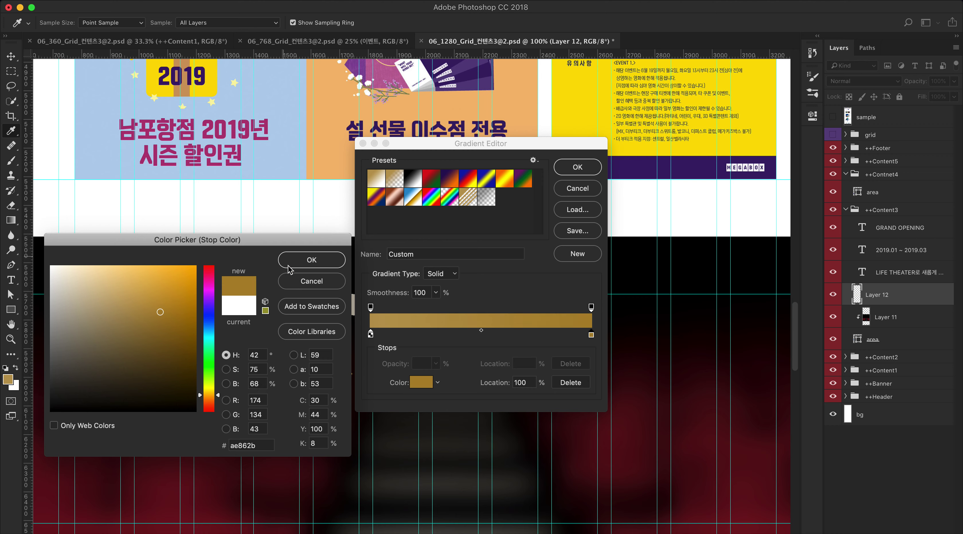
{"action": "left_click", "coordinate": [310, 262]}
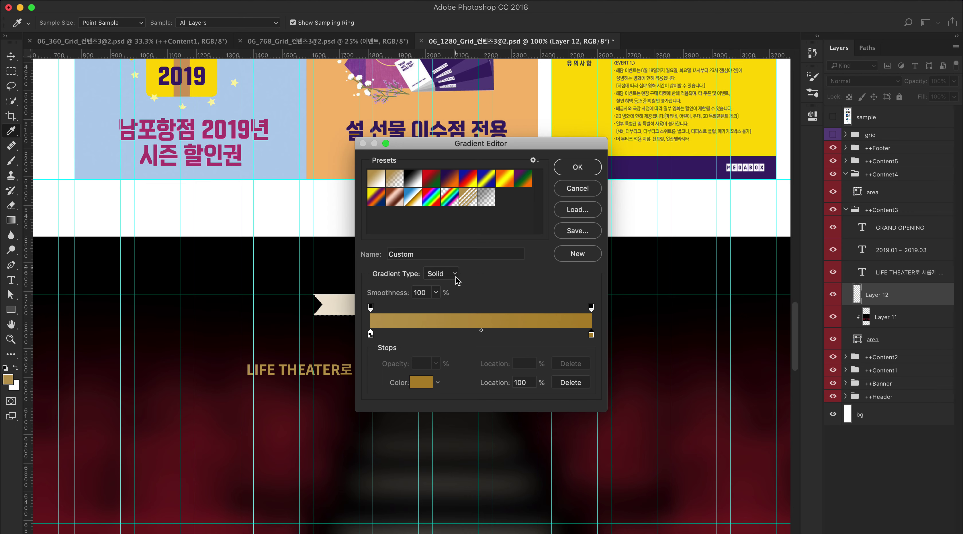
{"action": "left_click", "coordinate": [597, 171]}
Step: Apply the gold-to-dark-gold radial gradient across the ribbon, and hide the guides and selection edges
{"action": "mouse_move", "coordinate": [546, 316]}
{"action": "left_mouse_down"}
{"action": "mouse_move", "coordinate": [440, 306]}
{"action": "mouse_move", "coordinate": [533, 307]}
{"action": "mouse_move", "coordinate": [559, 320]}
{"action": "left_mouse_up"}
{"action": "left_click_drag", "start_coordinate": [441, 304], "coordinate": [539, 312]}
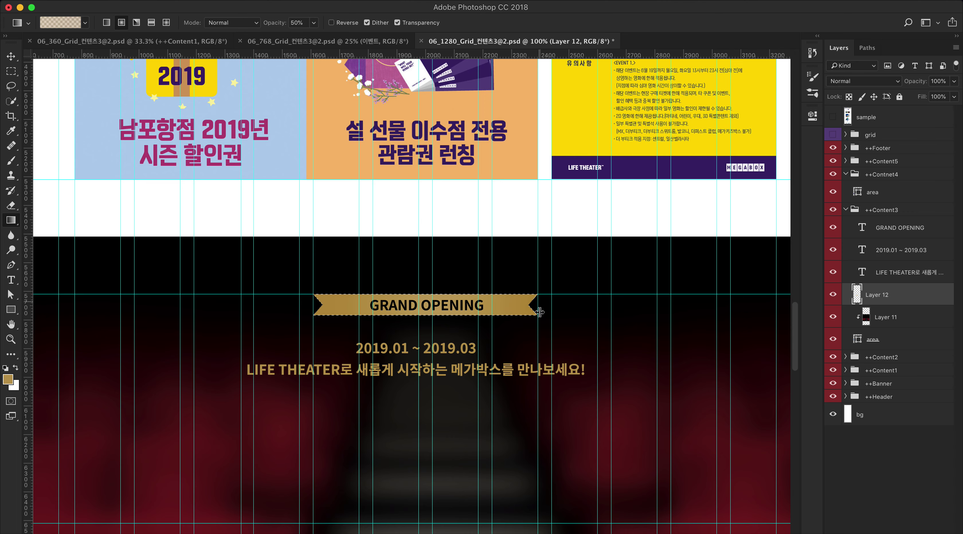
{"action": "key", "text": "super+h"}
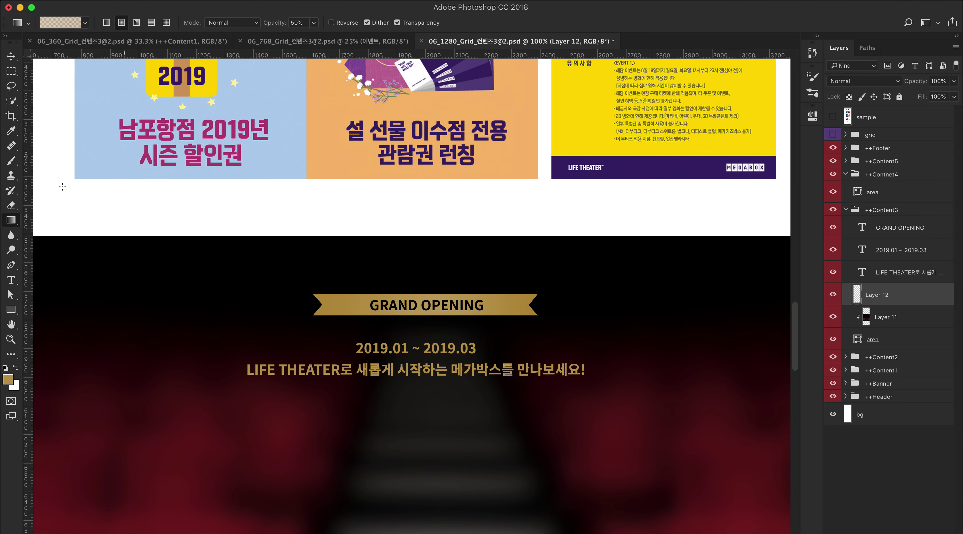
Step: Choose the Soft Round brush at 175 px, and undo a trial gold dab on the ribbon
{"action": "key", "text": "b"}
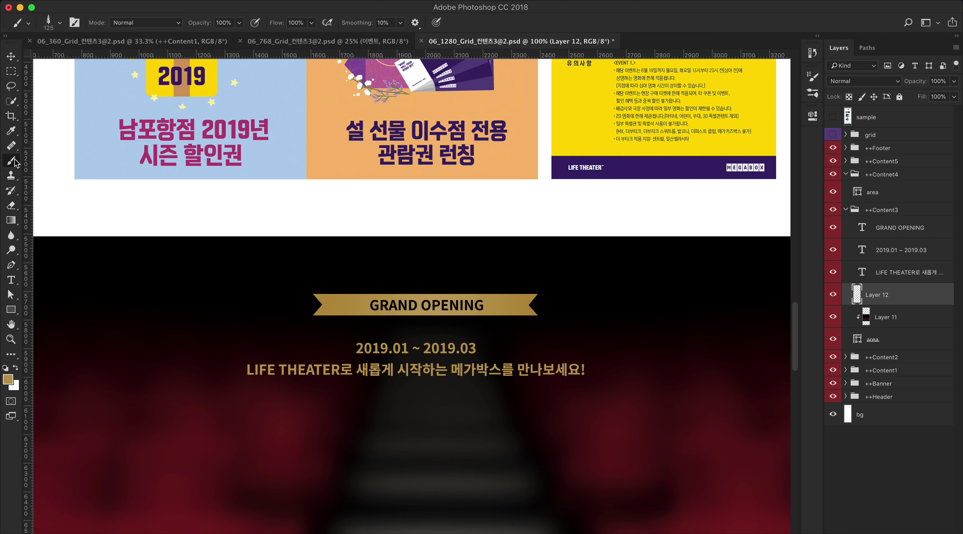
{"action": "left_click", "coordinate": [60, 23]}
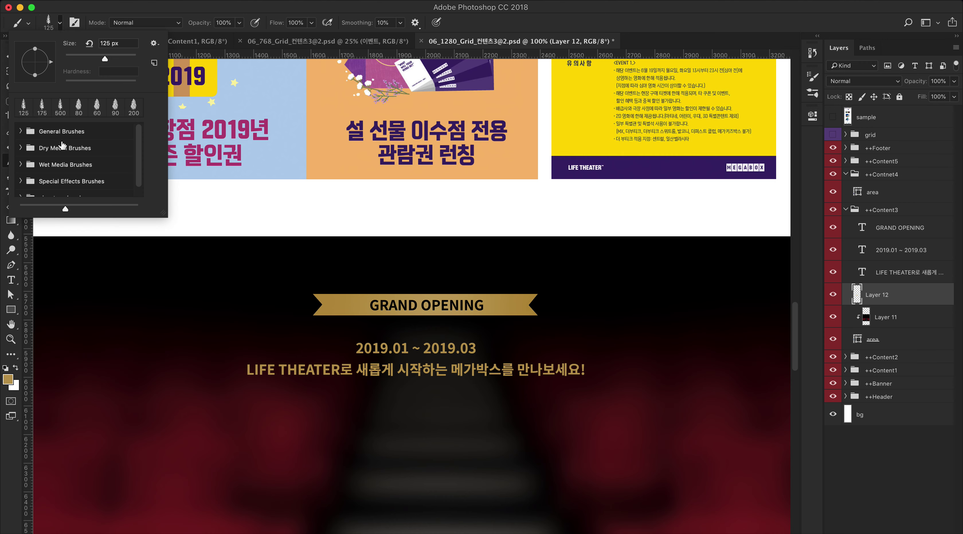
{"action": "left_click", "coordinate": [21, 131]}
{"action": "left_click", "coordinate": [67, 153]}
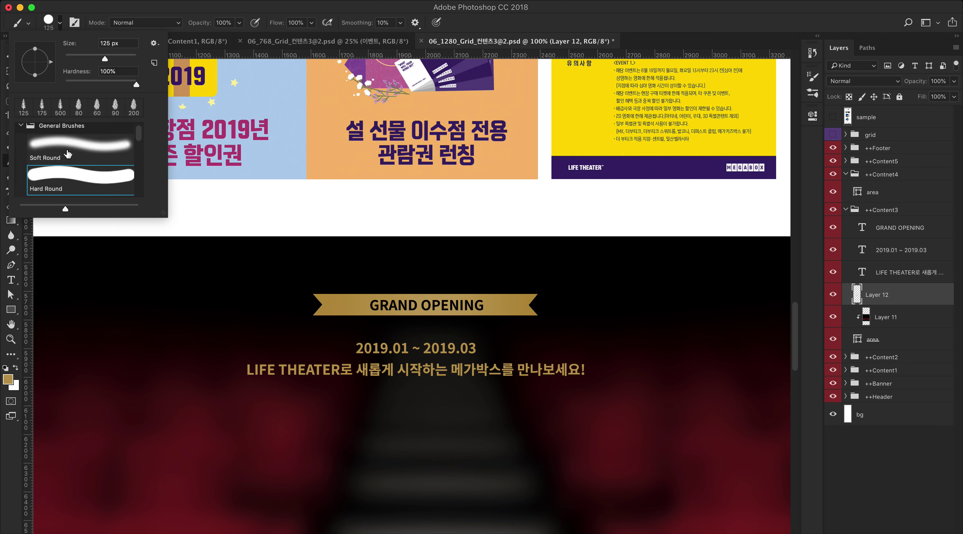
{"action": "left_click", "coordinate": [90, 12]}
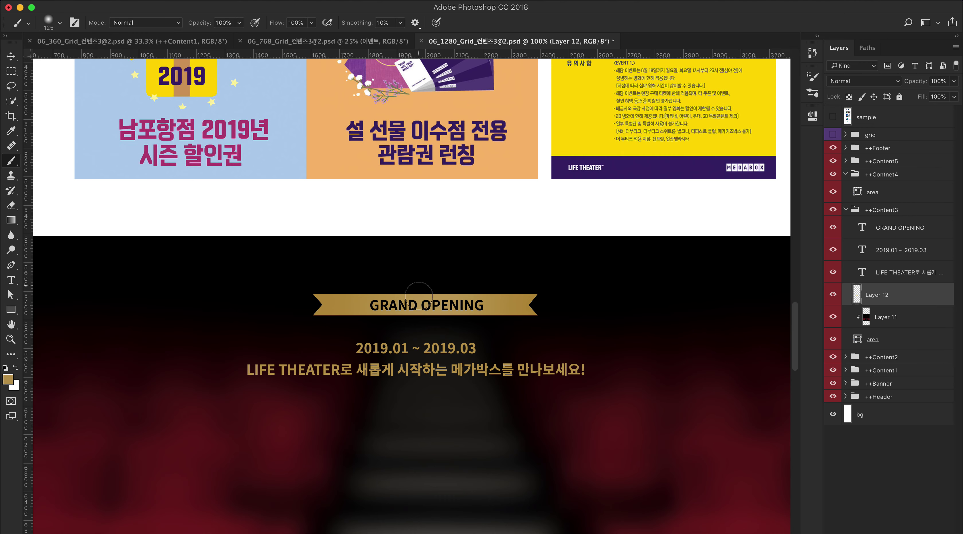
{"action": "key", "text": "bracketright"}
{"action": "key", "text": "bracketright"}
{"action": "left_click", "coordinate": [426, 295]}
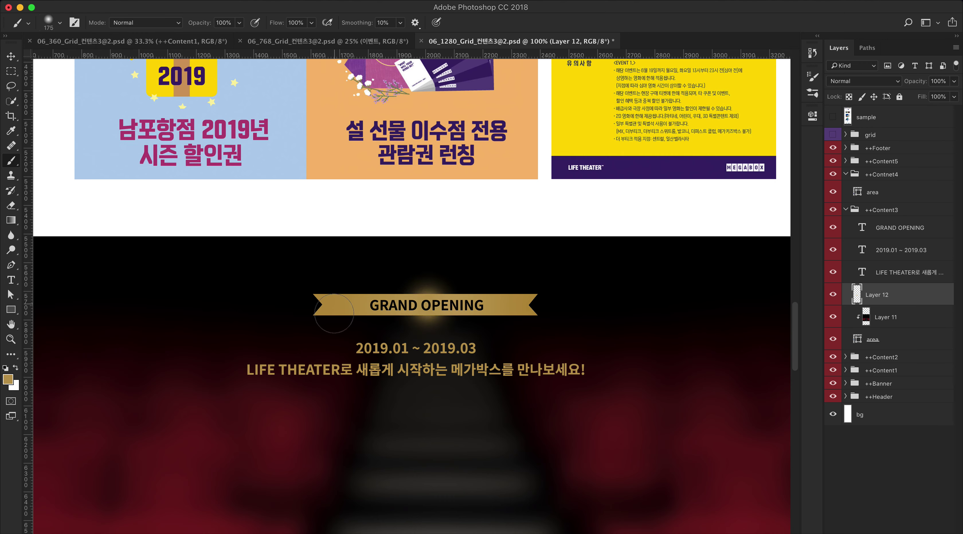
{"action": "key", "text": "super+z"}
Step: Paint a soft white highlight at the ribbon's center on a new layer at 66% opacity, clipped to the ribbon layer
{"action": "left_click", "coordinate": [15, 368]}
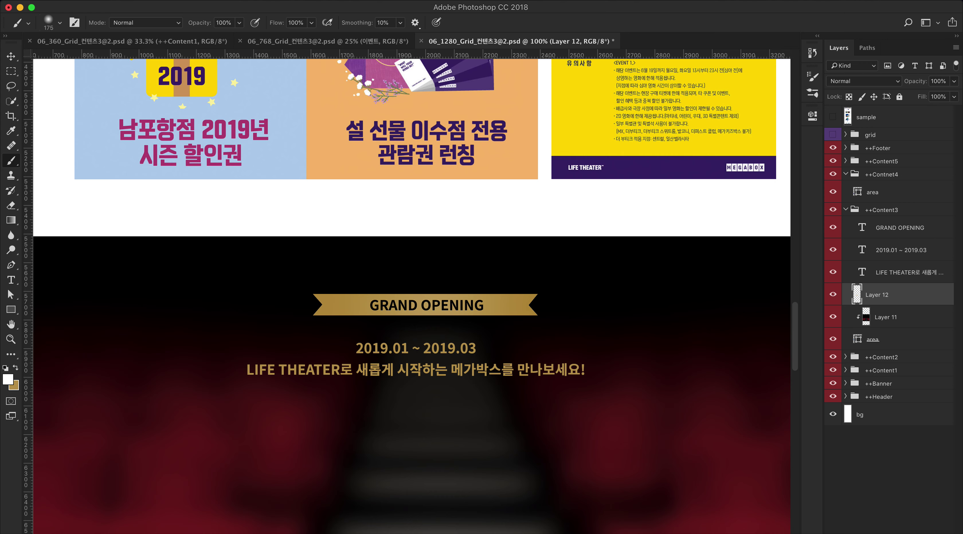
{"action": "key", "text": "super+shift+alt+n"}
{"action": "left_click", "coordinate": [428, 295]}
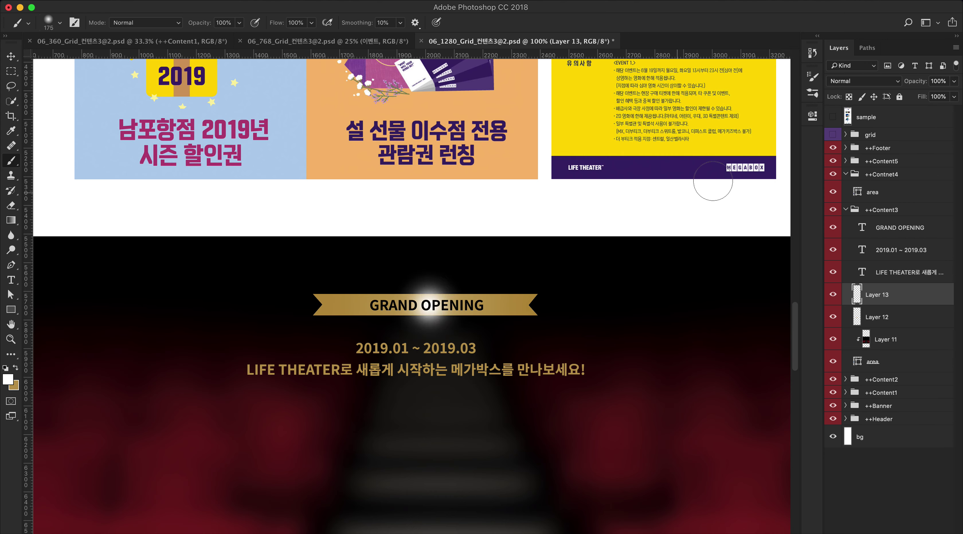
{"action": "left_click_drag", "start_coordinate": [920, 82], "coordinate": [915, 86]}
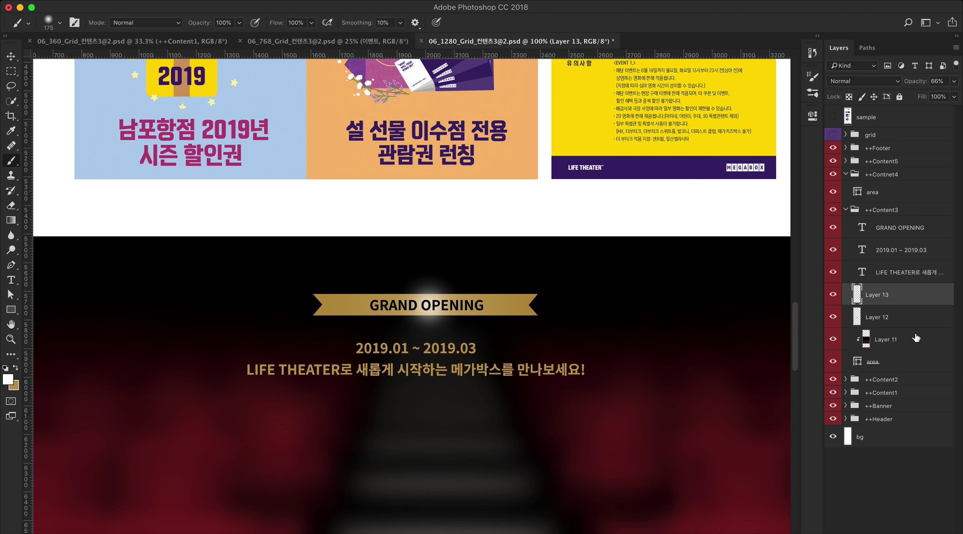
{"action": "left_click", "coordinate": [899, 305], "text": "alt"}
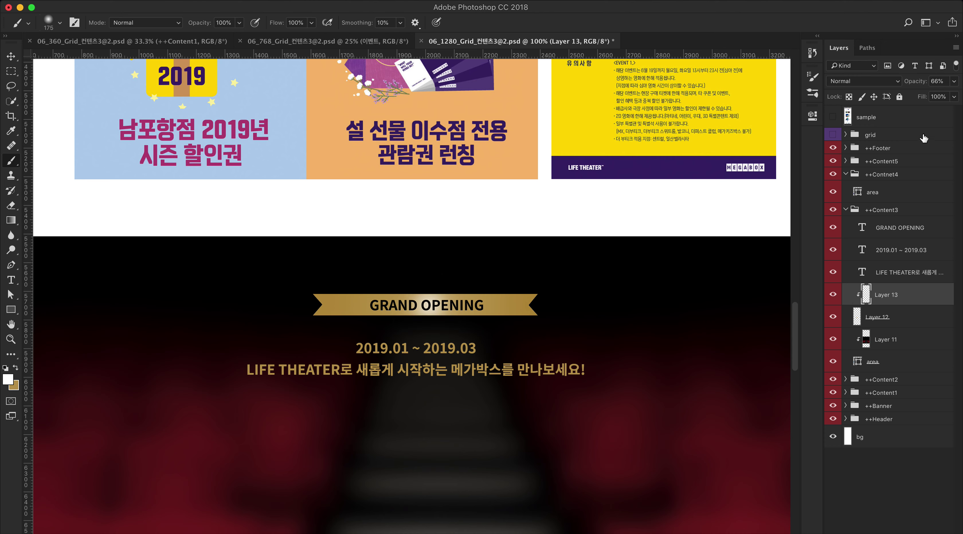
Step: Enlarge the white highlight with Free Transform and center it on the ribbon
{"action": "key", "text": "ctrl+t"}
{"action": "left_click_drag", "start_coordinate": [466, 266], "coordinate": [498, 237]}
{"action": "left_click_drag", "start_coordinate": [444, 299], "coordinate": [430, 309]}
{"action": "key", "text": "Return"}
{"action": "key", "text": "b"}
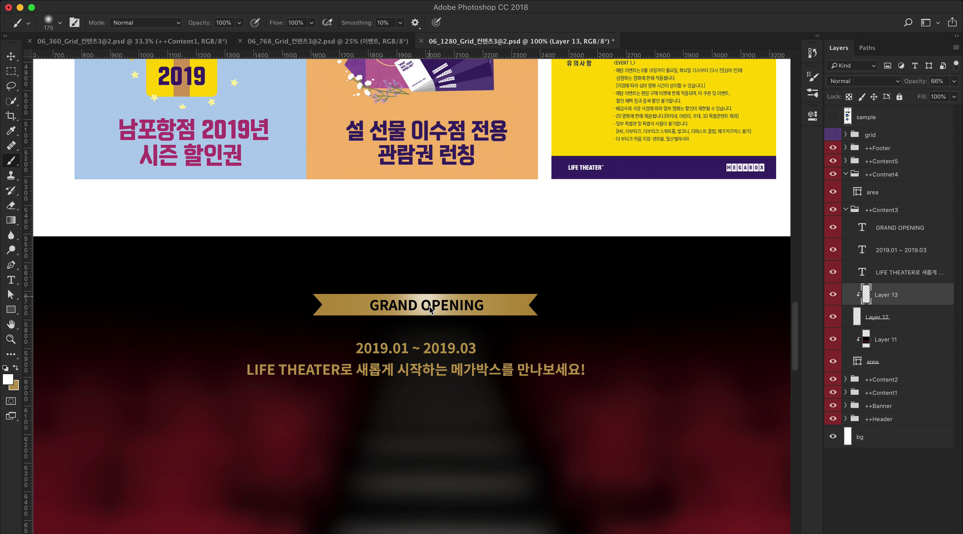
{"action": "key", "text": "super+t"}
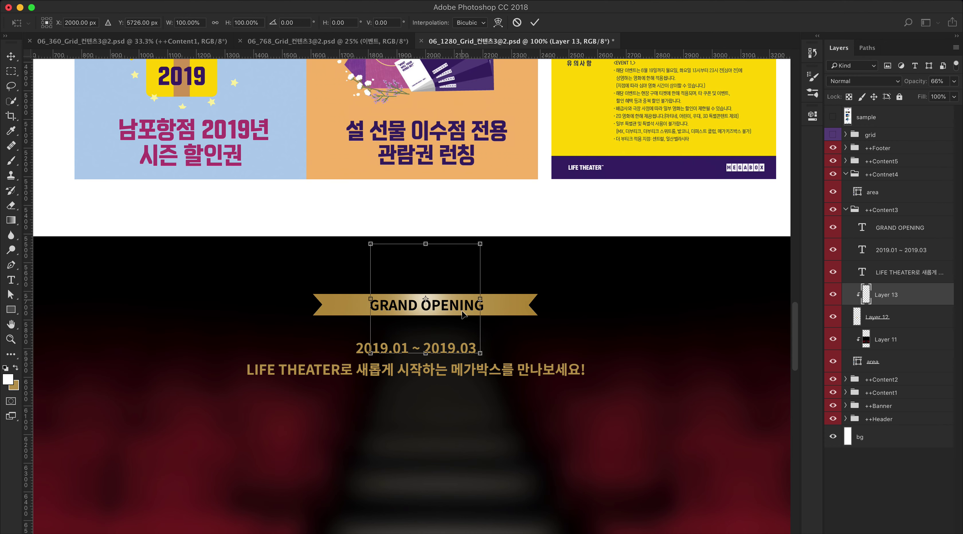
{"action": "left_click_drag", "start_coordinate": [476, 356], "coordinate": [491, 363]}
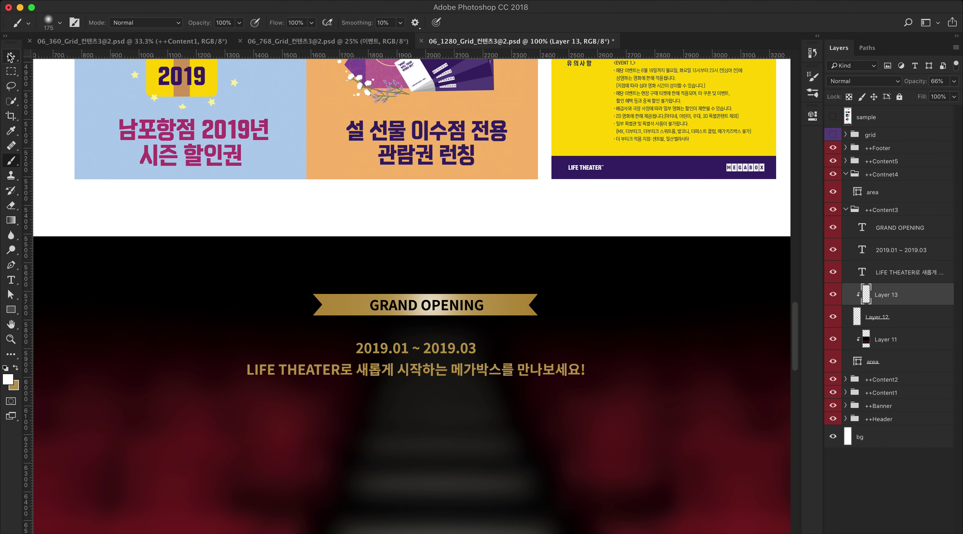
{"action": "key", "text": "Return"}
Step: Check the font sizes of the GRAND OPENING title and the 새로운 이벤트 heading
{"action": "left_click", "coordinate": [399, 308]}
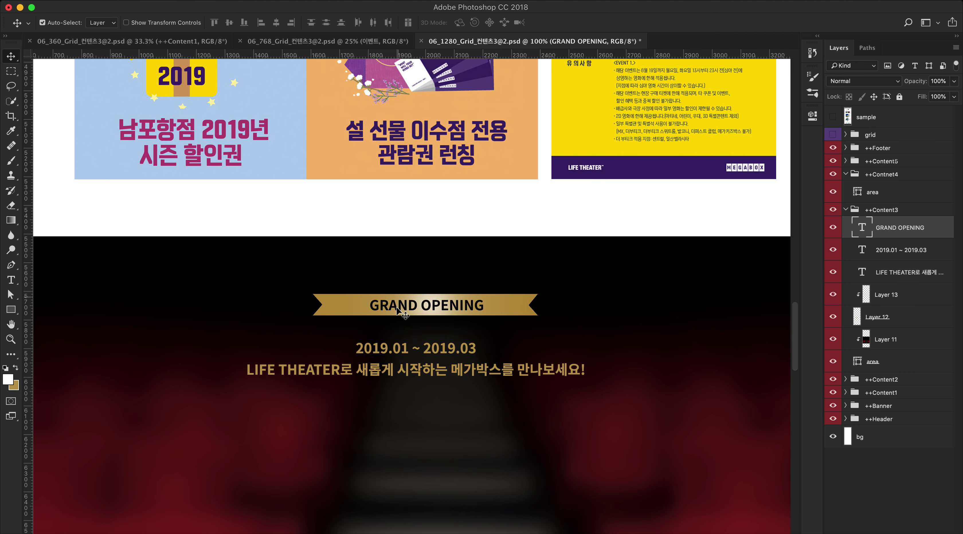
{"action": "double_click", "coordinate": [861, 227]}
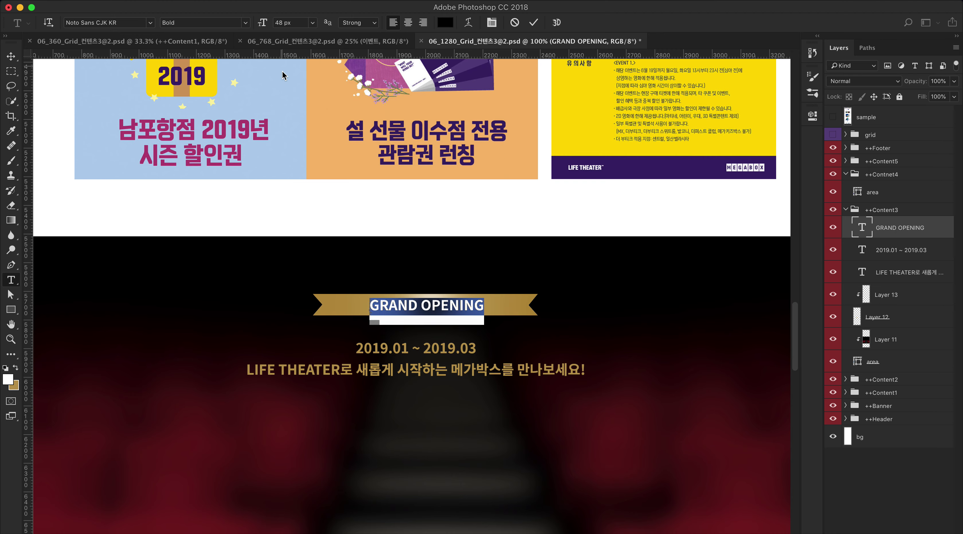
{"action": "left_click", "coordinate": [297, 23]}
{"action": "left_click", "coordinate": [11, 56]}
{"action": "scroll", "coordinate": [258, 281], "scroll_direction": "up", "scroll_amount": 10}
{"action": "scroll", "coordinate": [209, 209], "scroll_direction": "up", "scroll_amount": 5}
{"action": "left_click", "coordinate": [144, 210]}
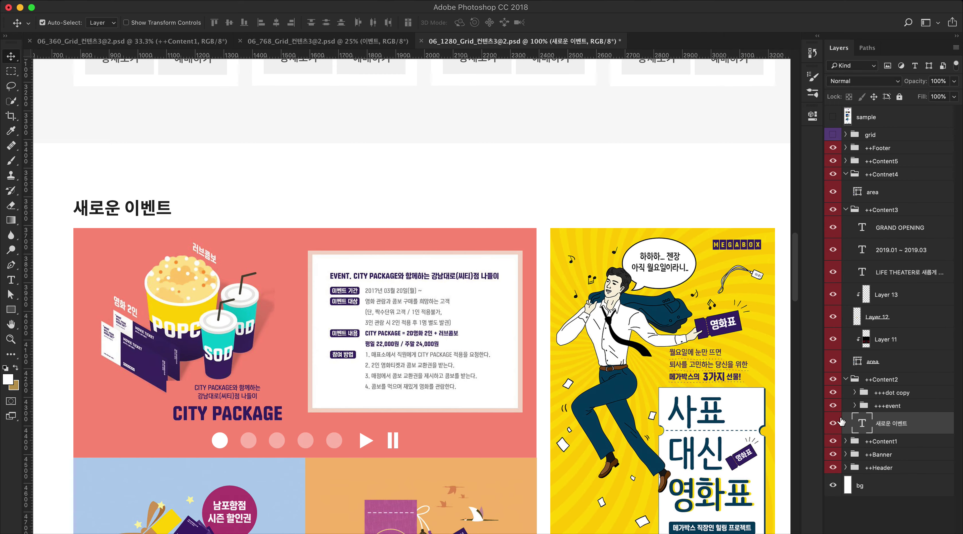
{"action": "double_click", "coordinate": [857, 417]}
{"action": "left_click", "coordinate": [14, 56]}
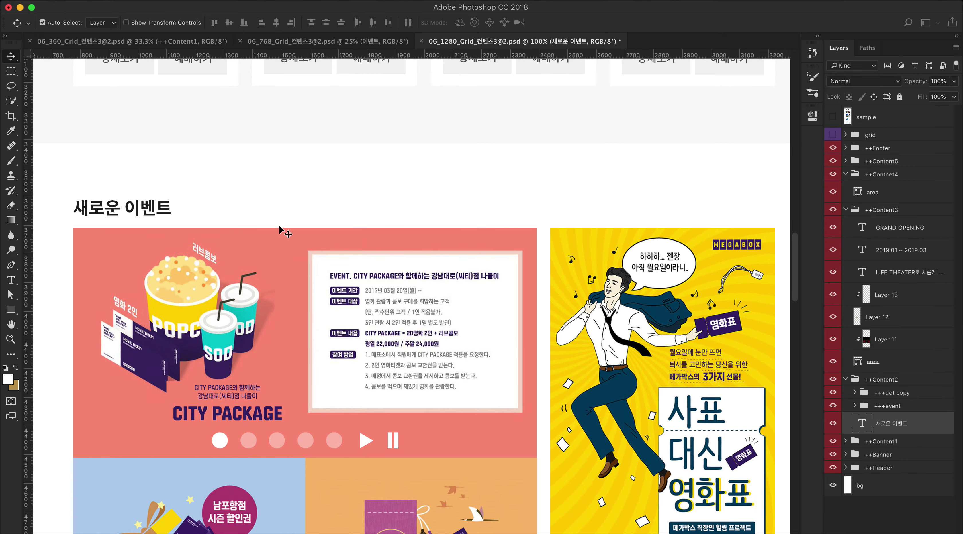
Step: Set the GRAND OPENING title's font size to 60 px and re-center the title on the ribbon
{"action": "scroll", "coordinate": [331, 258], "scroll_direction": "down", "scroll_amount": 15}
{"action": "scroll", "coordinate": [330, 255], "scroll_direction": "up", "scroll_amount": 10}
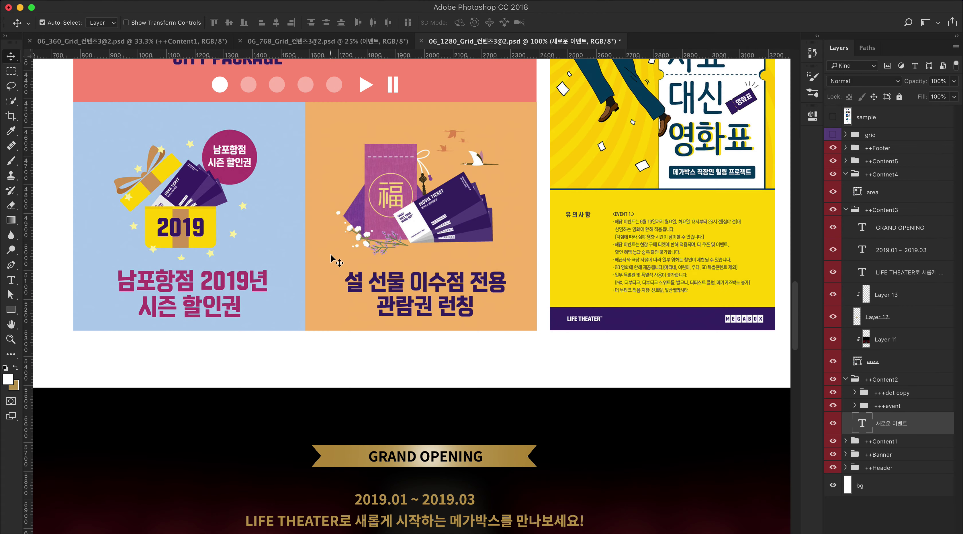
{"action": "scroll", "coordinate": [331, 255], "scroll_direction": "down", "scroll_amount": 6}
{"action": "left_click", "coordinate": [390, 172]}
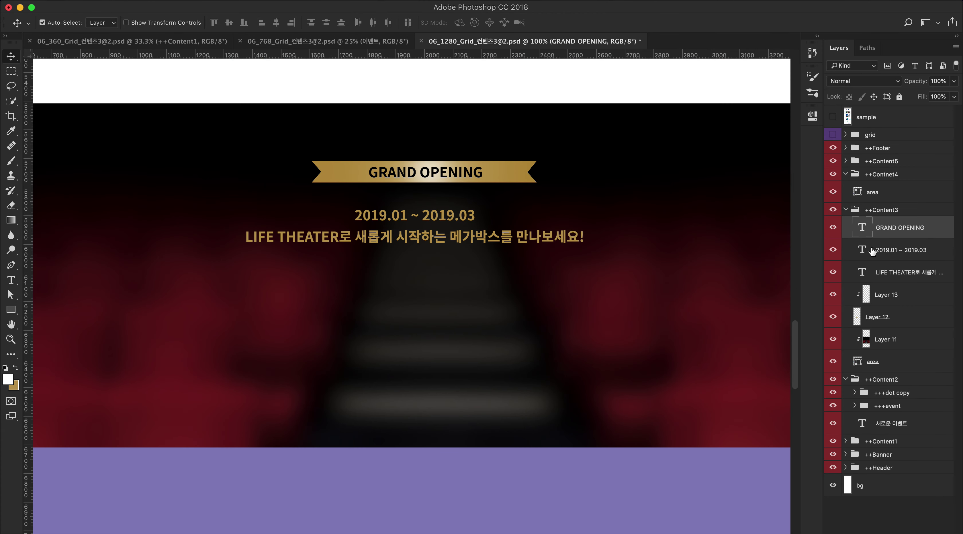
{"action": "double_click", "coordinate": [861, 227]}
{"action": "left_click", "coordinate": [301, 26]}
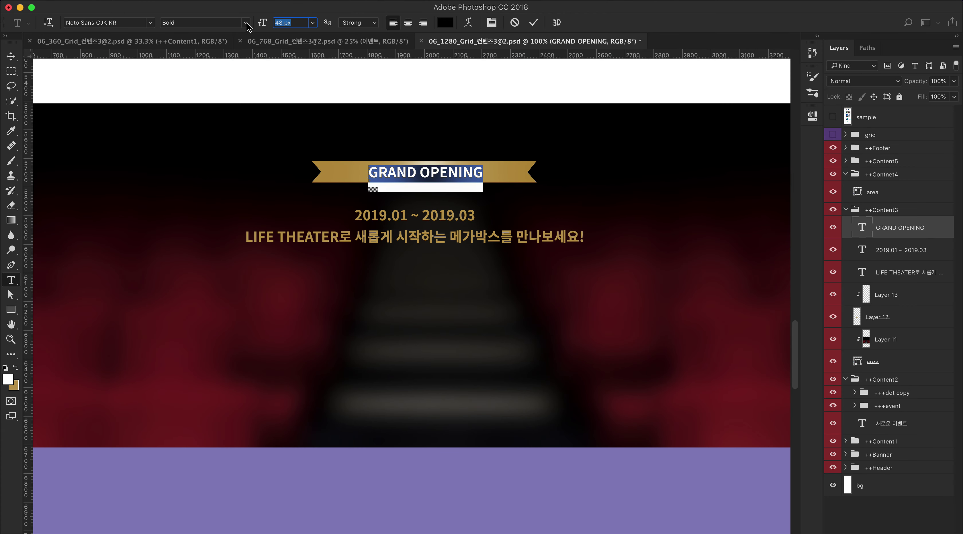
{"action": "type", "text": "60"}
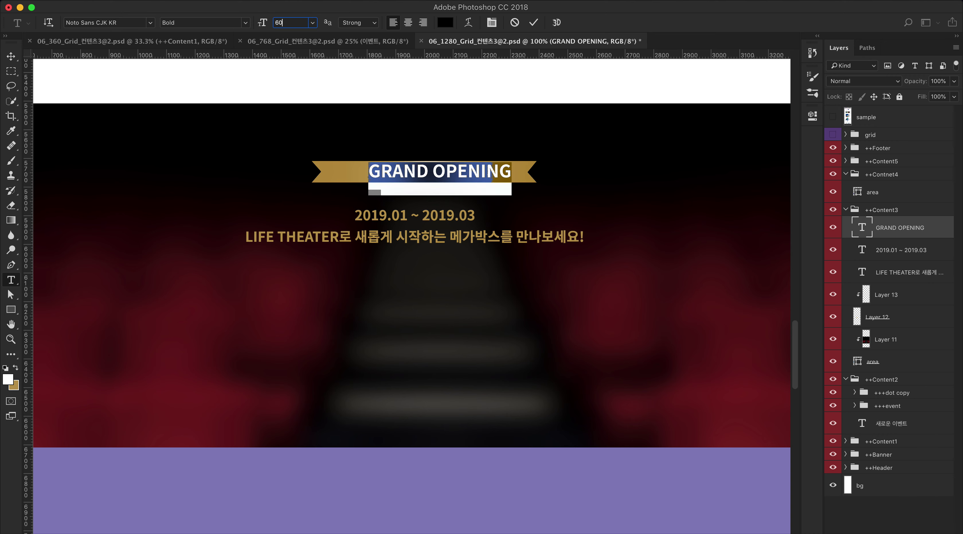
{"action": "left_click", "coordinate": [11, 56]}
{"action": "left_click_drag", "start_coordinate": [425, 174], "coordinate": [411, 174]}
Step: Move the 2019.01 ~ 2019.03 date text up slightly, closer to the title ribbon
{"action": "left_click_drag", "start_coordinate": [429, 221], "coordinate": [431, 215]}
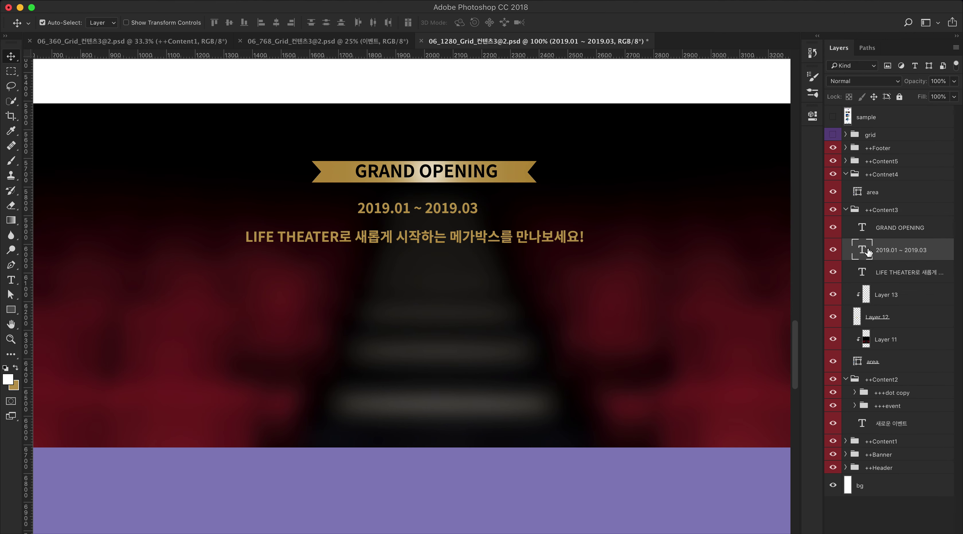
Step: Set the font size of the 2019.01 ~ 2019.03 date text to 60 px
{"action": "left_click", "coordinate": [13, 279]}
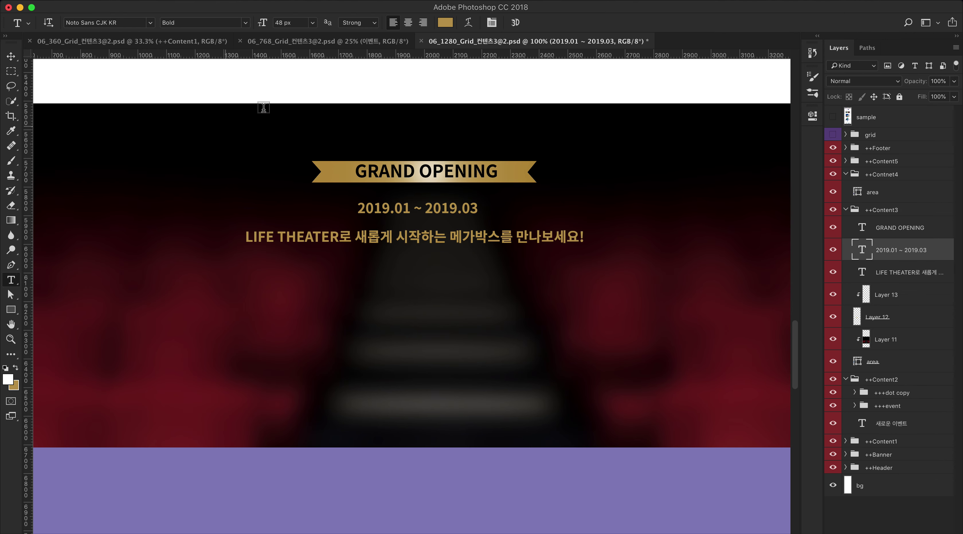
{"action": "left_click", "coordinate": [290, 23]}
{"action": "type", "text": "60"}
{"action": "key", "text": "Return"}
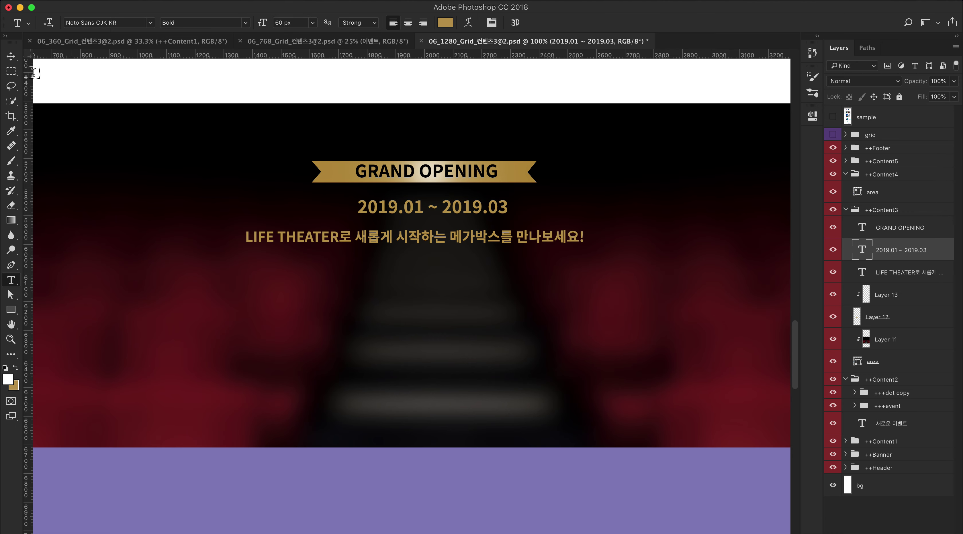
Step: Change the date text's font to BM DoHyeon and shift the text slightly left beneath the title ribbon
{"action": "left_click", "coordinate": [115, 22]}
{"action": "left_click", "coordinate": [151, 24]}
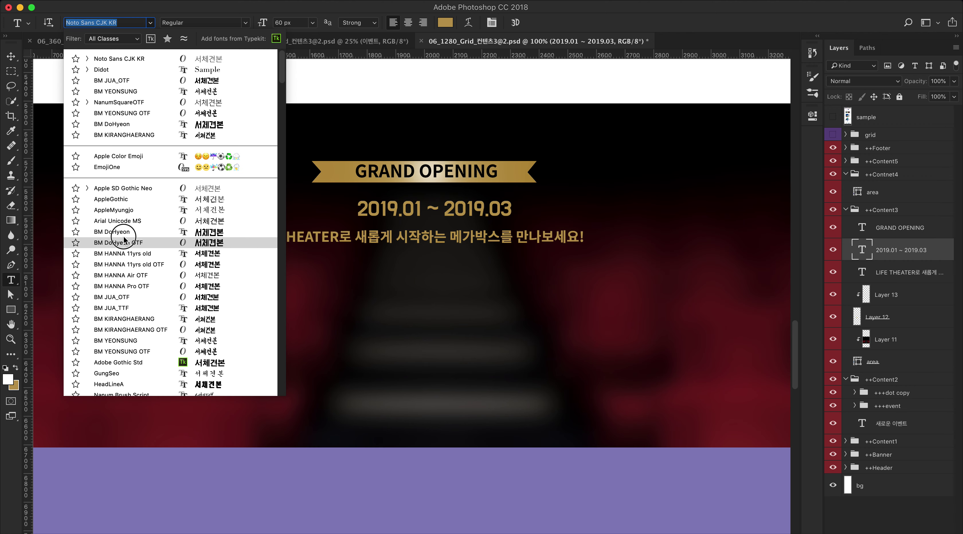
{"action": "key", "text": "Escape"}
{"action": "left_click", "coordinate": [11, 56]}
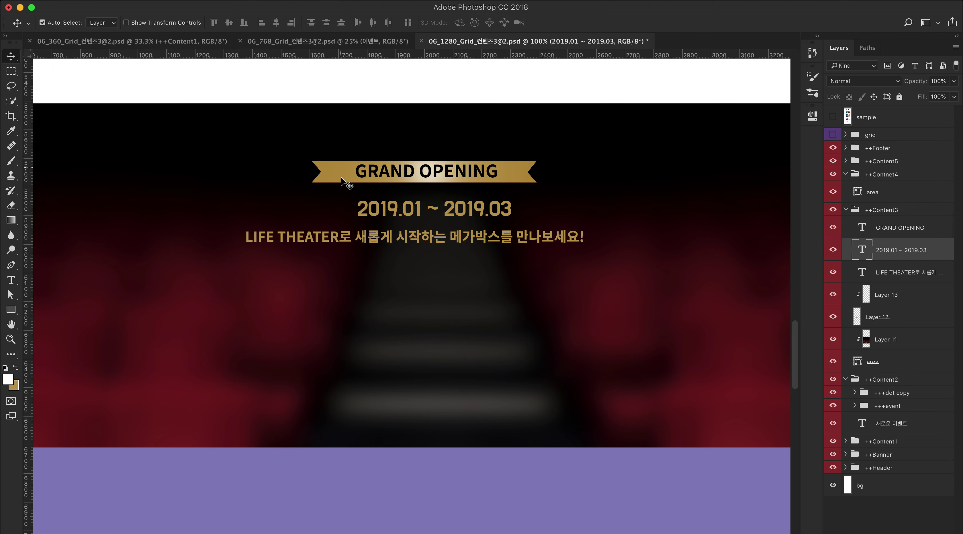
{"action": "left_click_drag", "start_coordinate": [378, 212], "coordinate": [374, 211]}
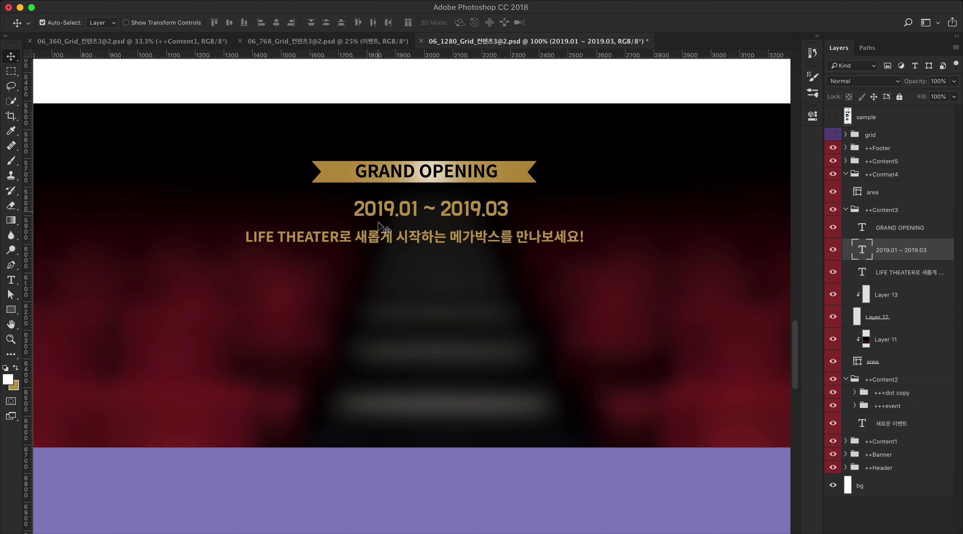
Step: Set the LIFE THEATER tagline's font size to 60 px and reposition it slightly lower beneath the date
{"action": "left_click_drag", "start_coordinate": [404, 239], "coordinate": [418, 245]}
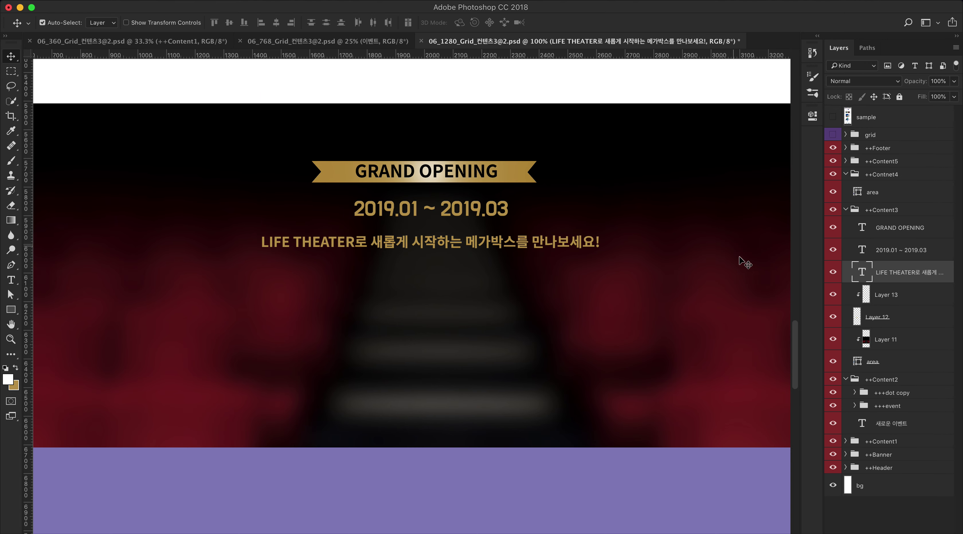
{"action": "double_click", "coordinate": [860, 274]}
{"action": "left_click", "coordinate": [299, 23]}
{"action": "type", "text": "60"}
{"action": "key", "text": "Return"}
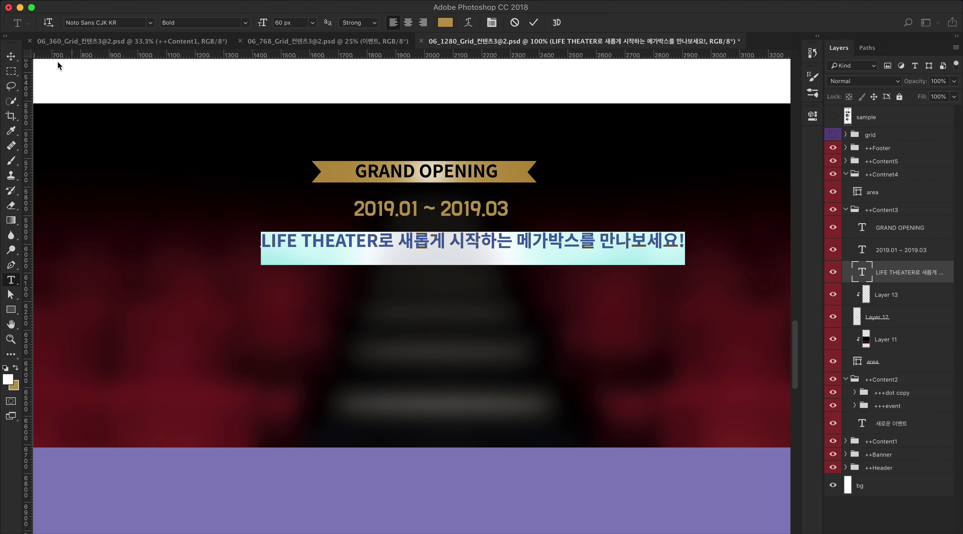
{"action": "left_click", "coordinate": [11, 57]}
{"action": "left_click_drag", "start_coordinate": [455, 246], "coordinate": [439, 245]}
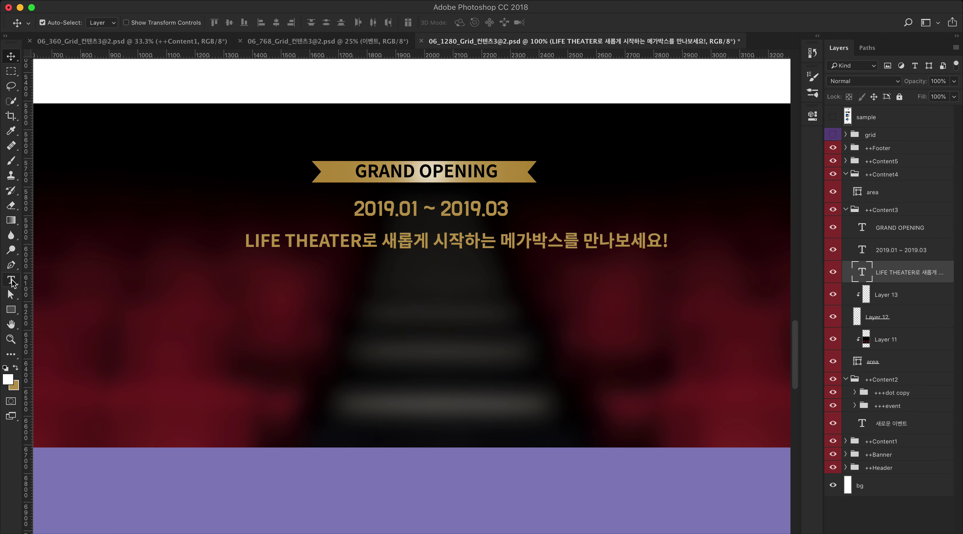
Step: Change the LIFE THEATER tagline's font weight to Light
{"action": "left_click", "coordinate": [12, 281]}
{"action": "left_click", "coordinate": [245, 24]}
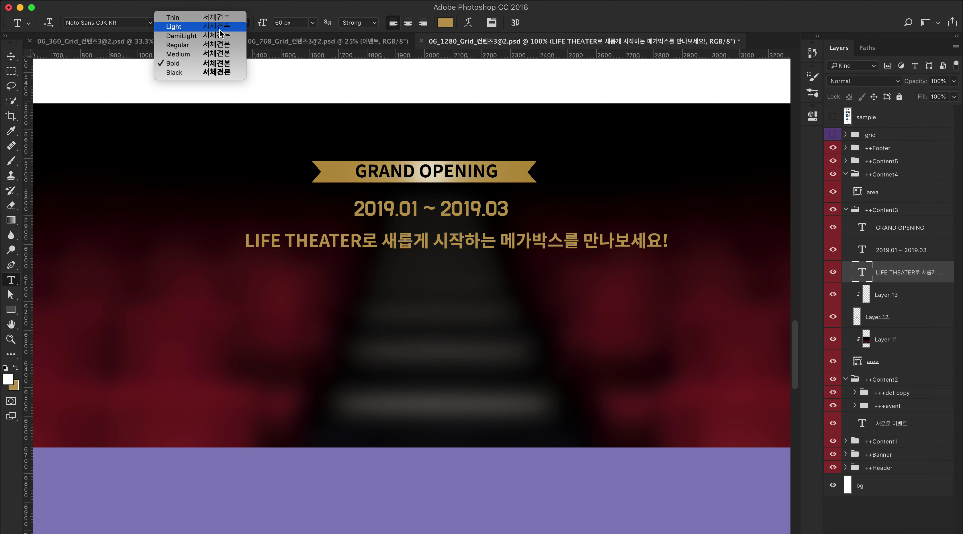
{"action": "left_click", "coordinate": [219, 30]}
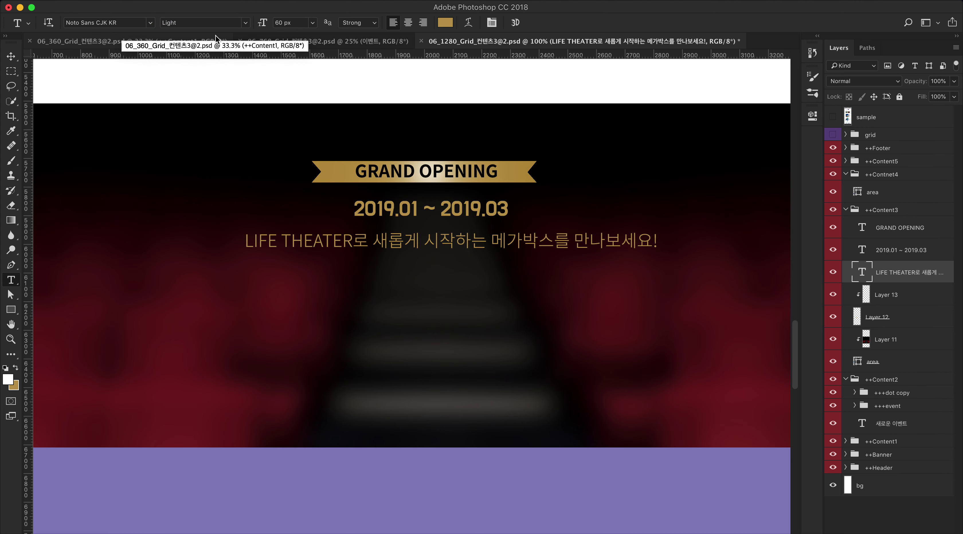
{"action": "left_click", "coordinate": [12, 57]}
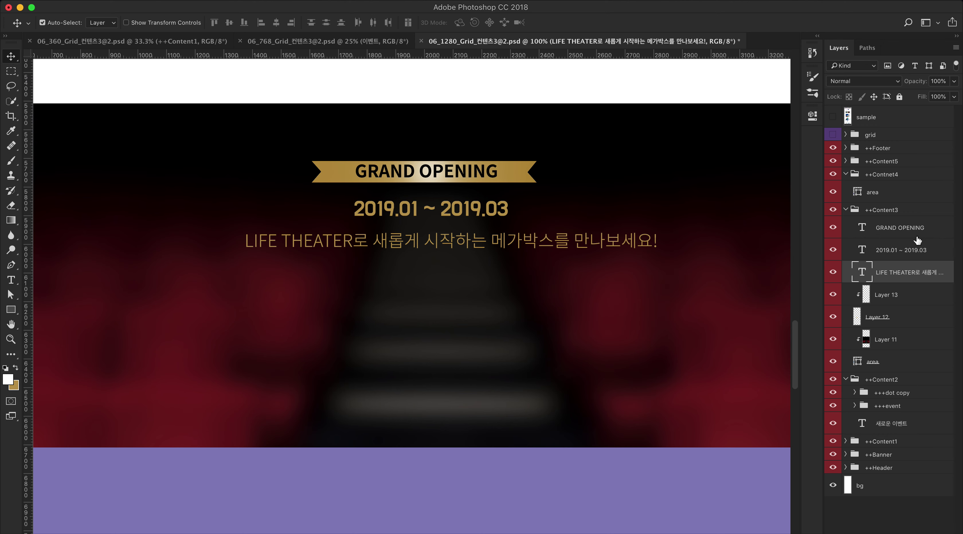
Step: Resize the ++Content3 area shape with Free Transform so both of its sides meet the page edges
{"action": "left_click", "coordinate": [910, 229]}
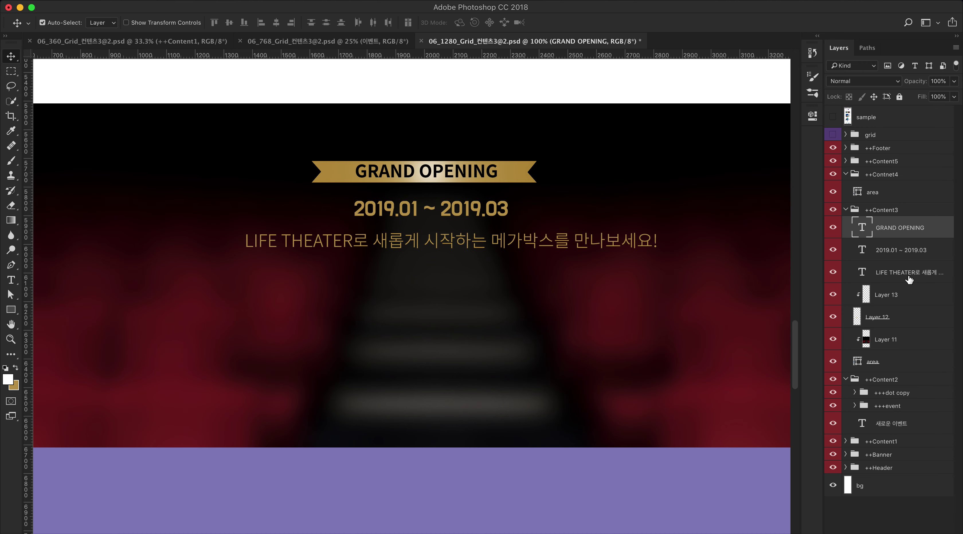
{"action": "left_click", "coordinate": [915, 301]}
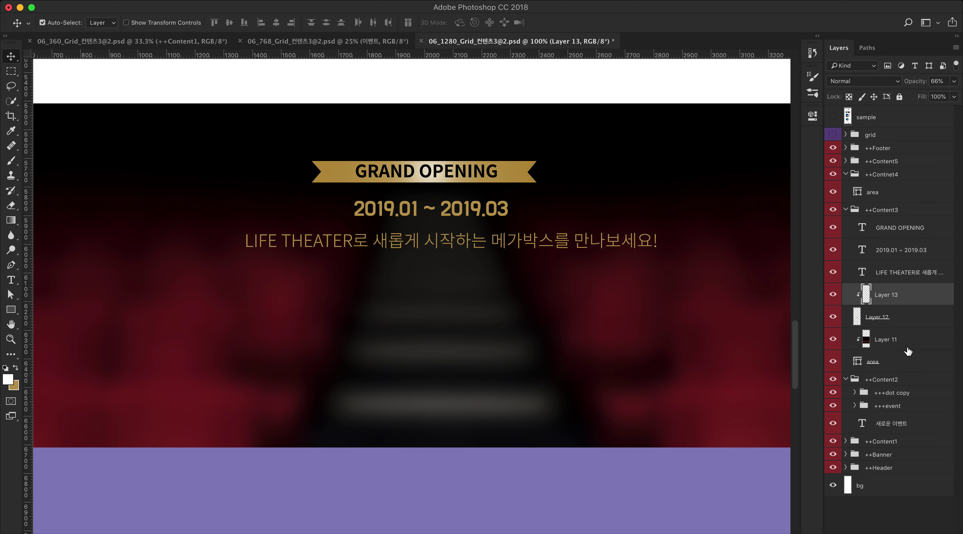
{"action": "left_click", "coordinate": [913, 341], "text": "shift"}
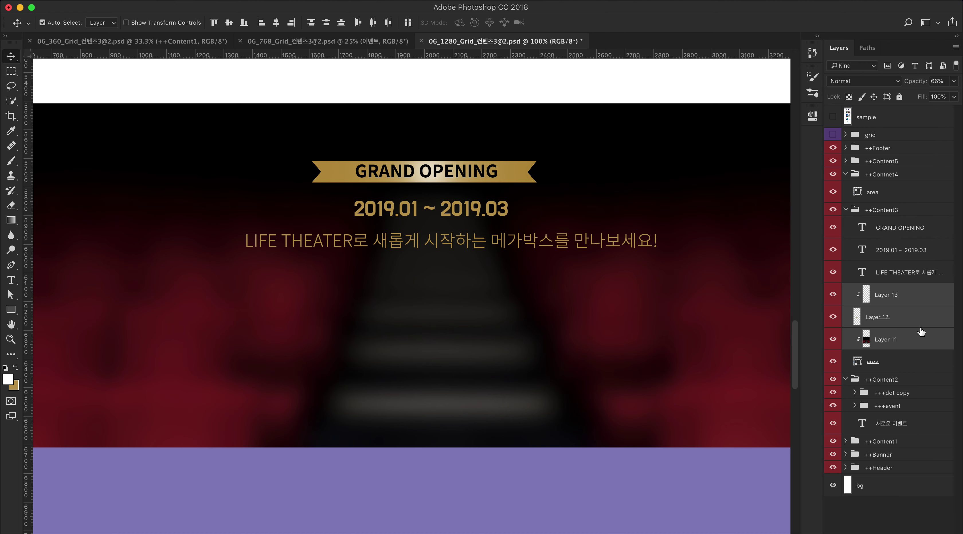
{"action": "left_click", "coordinate": [913, 364]}
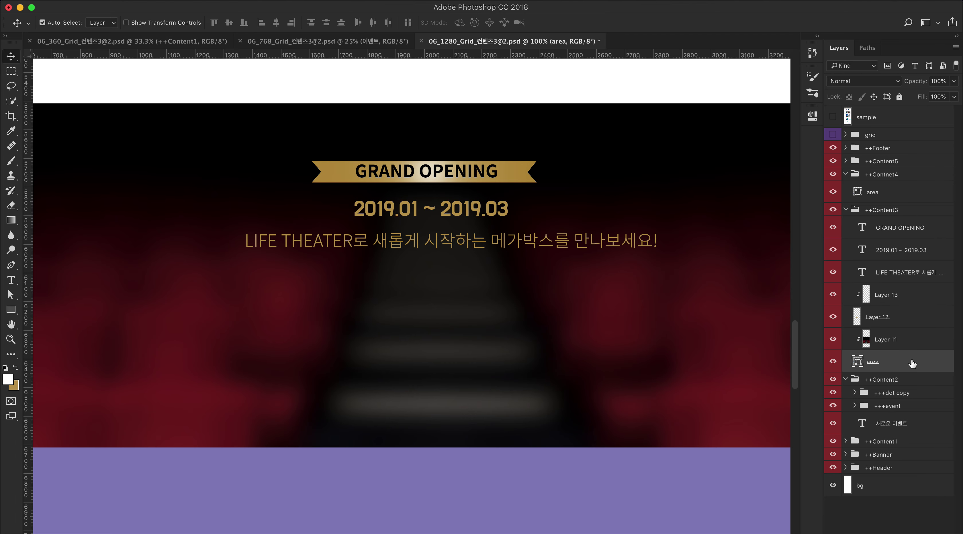
{"action": "key", "text": "super+minus"}
{"action": "key", "text": "super+minus"}
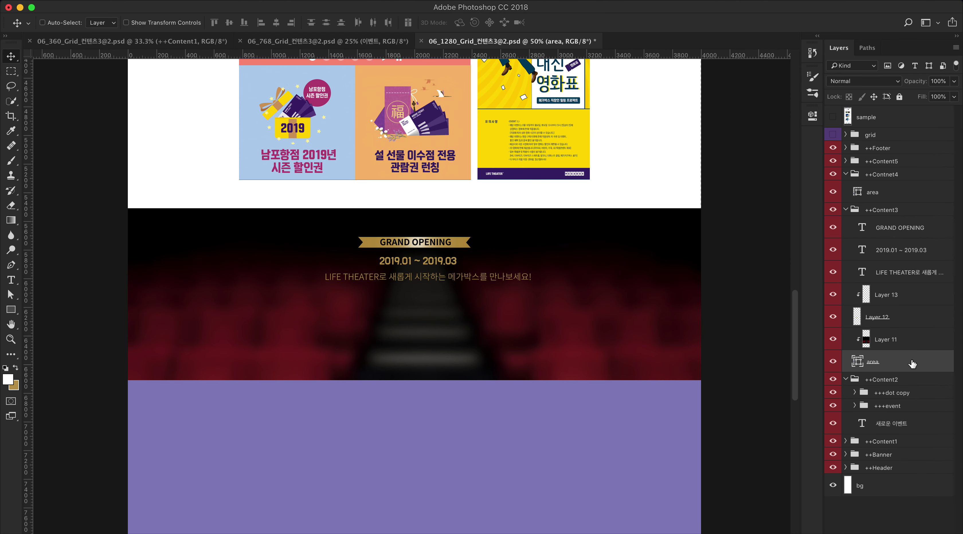
{"action": "key", "text": "super+t"}
{"action": "left_click_drag", "start_coordinate": [724, 294], "coordinate": [701, 295]}
{"action": "key", "text": "Return"}
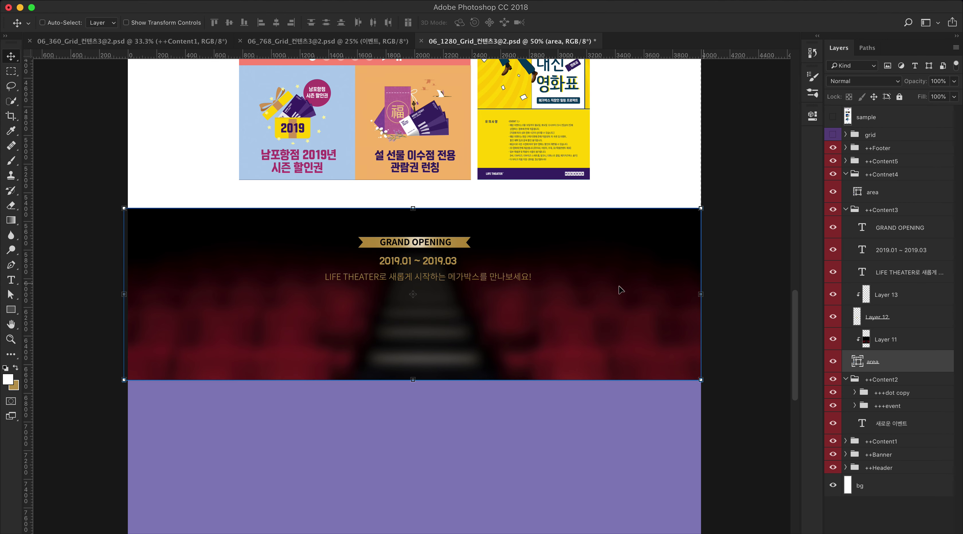
{"action": "key", "text": "super+t"}
{"action": "left_click_drag", "start_coordinate": [125, 293], "coordinate": [128, 293]}
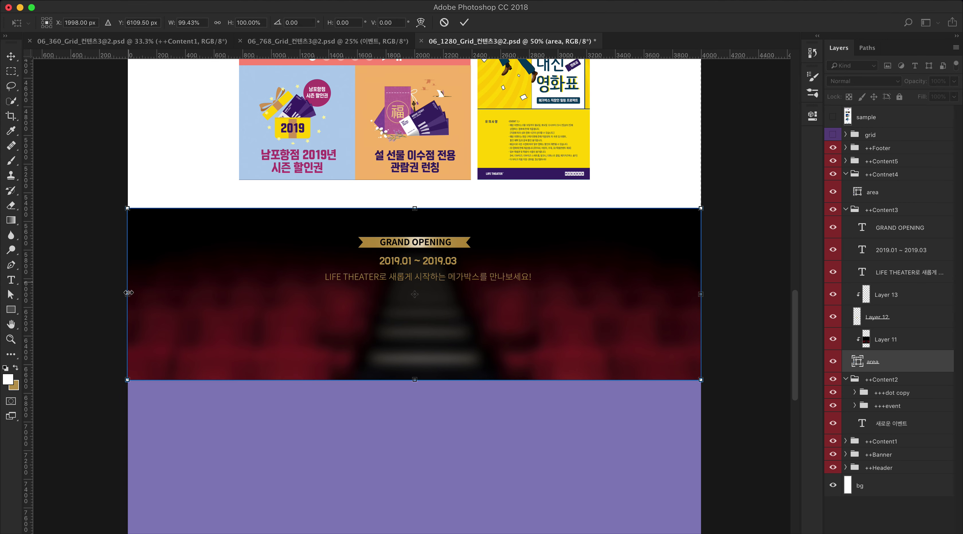
{"action": "key", "text": "Return"}
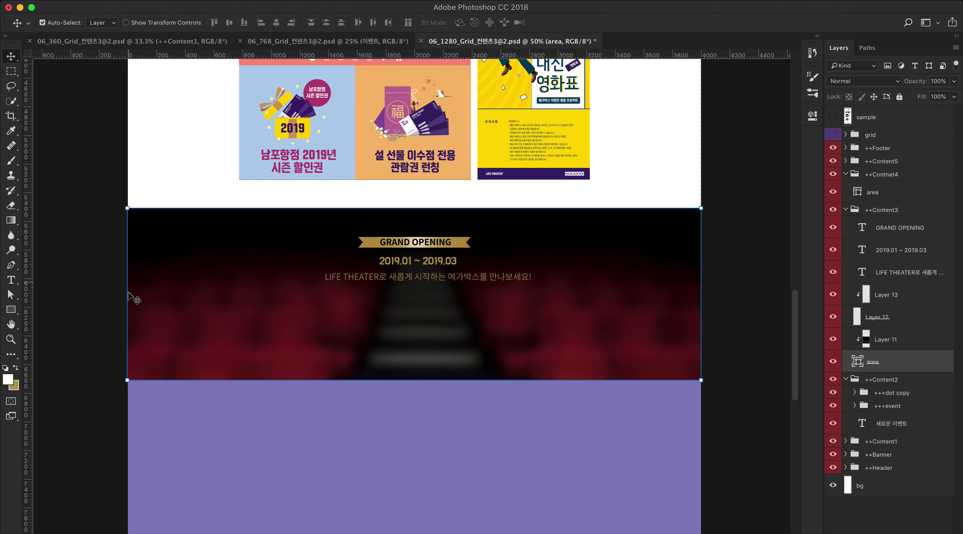
Step: Distribute the three texts and the ++Content3 area shape by vertical centers and align them on their horizontal centers
{"action": "left_click", "coordinate": [894, 276], "text": "super"}
{"action": "left_click", "coordinate": [889, 252], "text": "super"}
{"action": "left_click", "coordinate": [890, 226], "text": "super"}
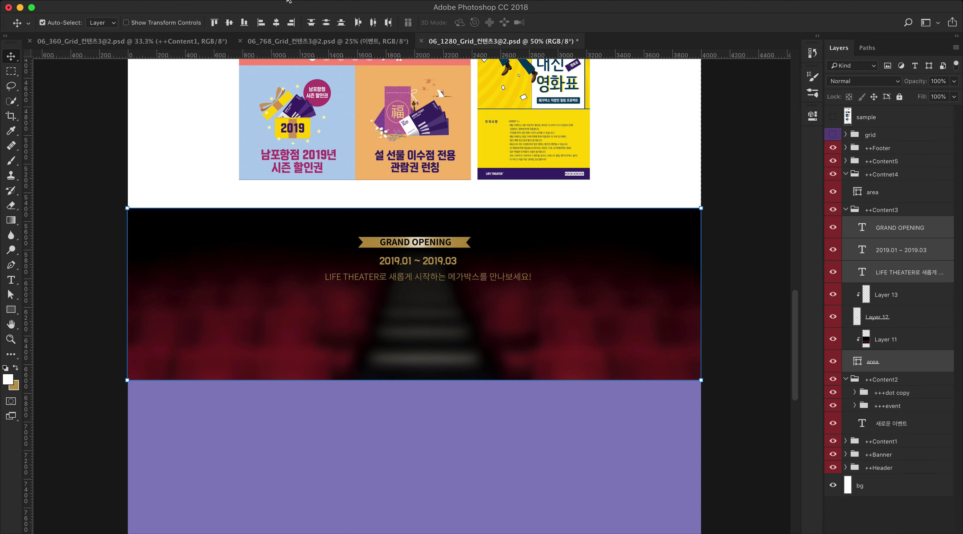
{"action": "left_click", "coordinate": [327, 24]}
{"action": "left_click", "coordinate": [276, 23]}
{"action": "left_click", "coordinate": [229, 23]}
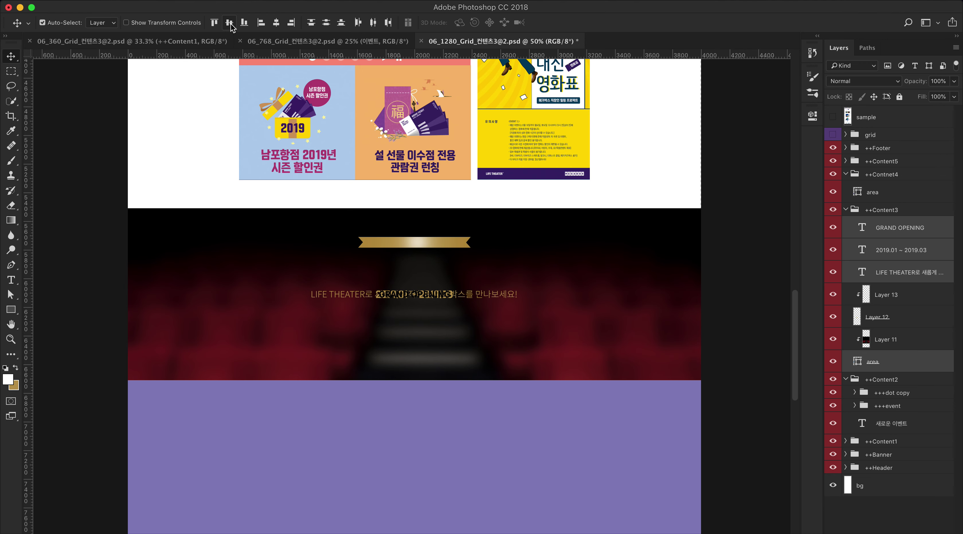
{"action": "key", "text": "super+z"}
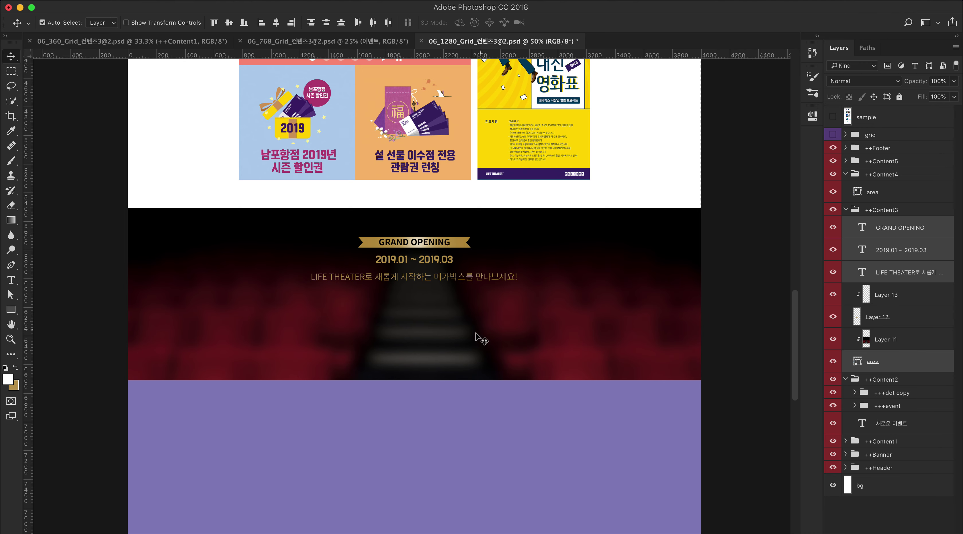
Step: Stretch the gold title ribbon upward with Free Transform to a height of about 84 px
{"action": "left_click", "coordinate": [436, 308]}
{"action": "key", "text": "super+1"}
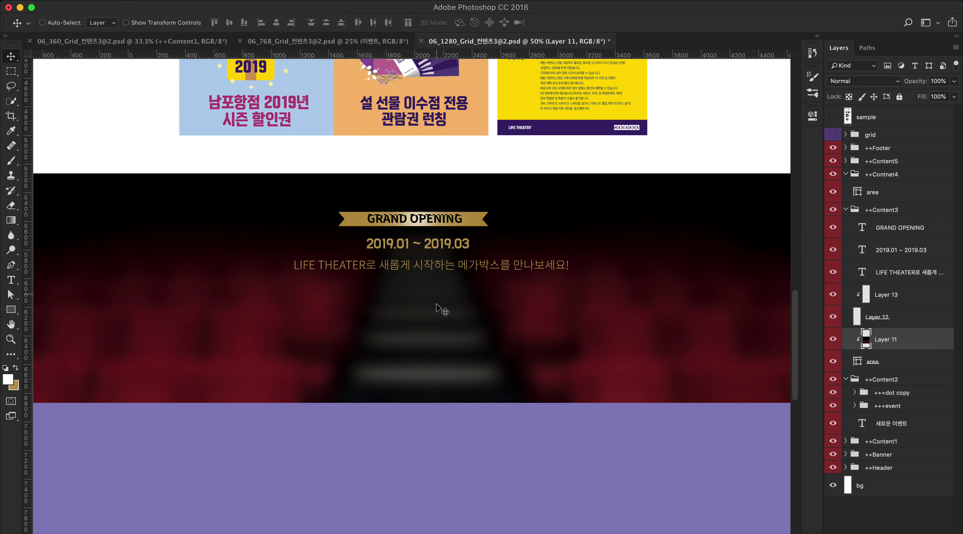
{"action": "left_click", "coordinate": [325, 182], "text": "super"}
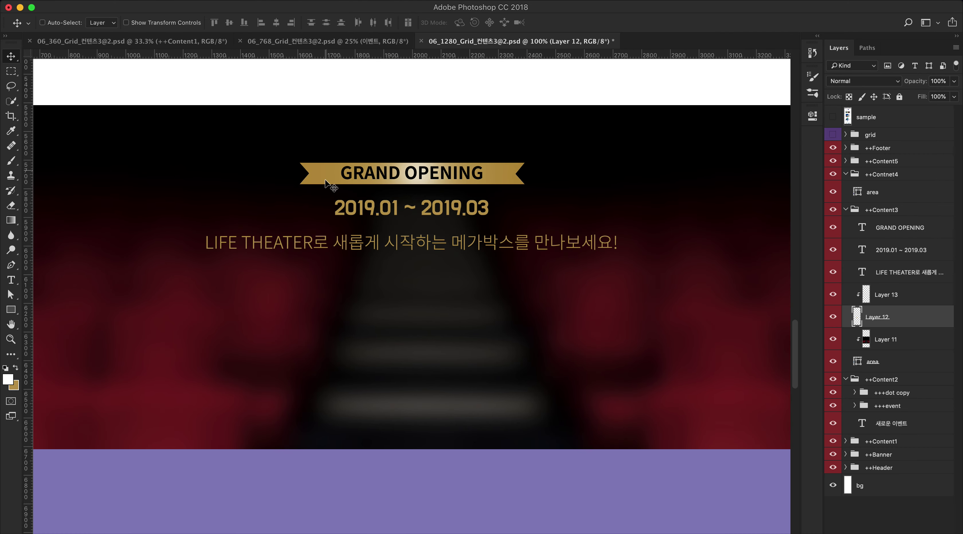
{"action": "key", "text": "super+t"}
{"action": "left_click", "coordinate": [413, 160]}
{"action": "left_click_drag", "start_coordinate": [413, 158], "coordinate": [413, 155]}
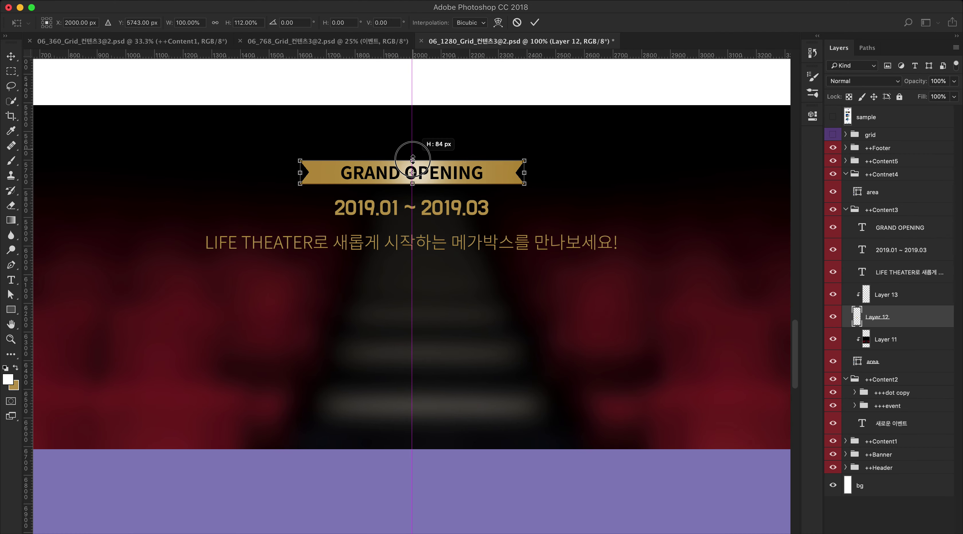
{"action": "key", "text": "Return"}
Step: Change the GRAND OPENING title's font to BM DoHyeon OTF and nudge the title up to center it on the ribbon
{"action": "left_click", "coordinate": [399, 180]}
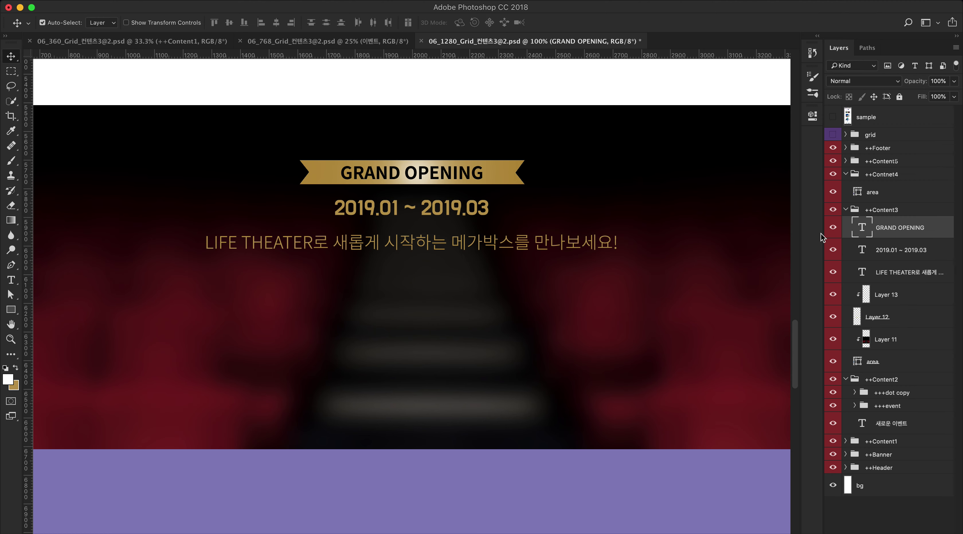
{"action": "left_click", "coordinate": [11, 280]}
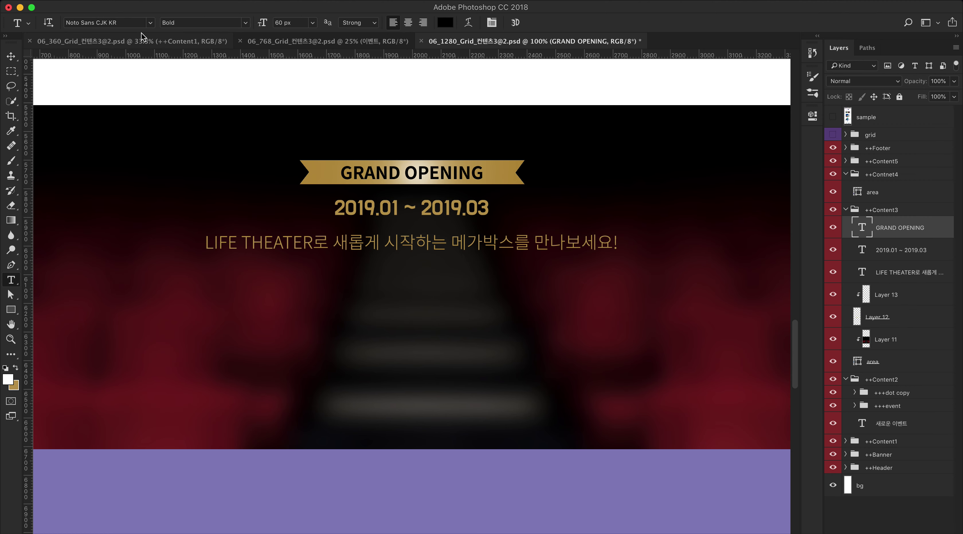
{"action": "left_click", "coordinate": [150, 23]}
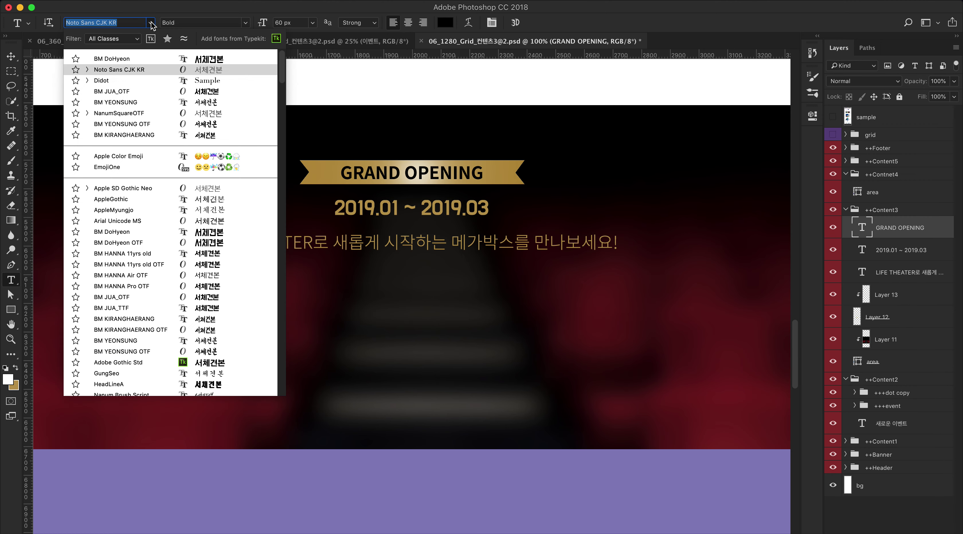
{"action": "left_click", "coordinate": [128, 242]}
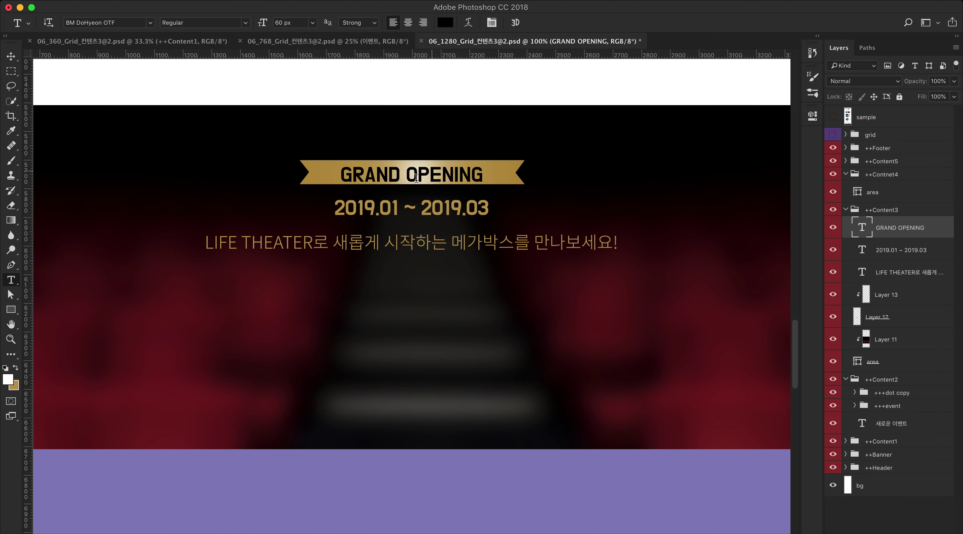
{"action": "left_click", "coordinate": [10, 56]}
{"action": "left_click_drag", "start_coordinate": [386, 178], "coordinate": [387, 176]}
{"action": "left_click", "coordinate": [416, 338]}
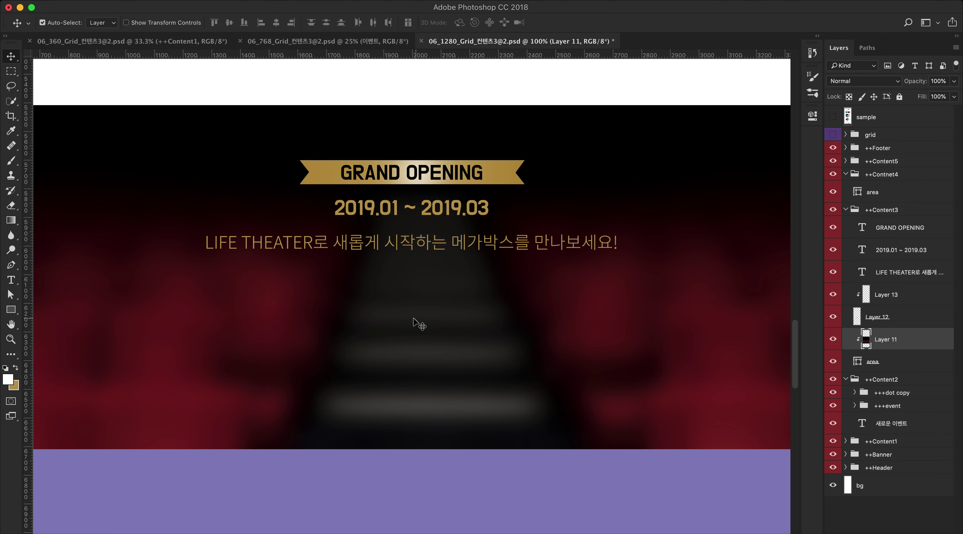
Step: Compare the section with the Grand Opening section of the reference page in the browser, and return to the Photoshop design
{"action": "key", "text": "super+minus"}
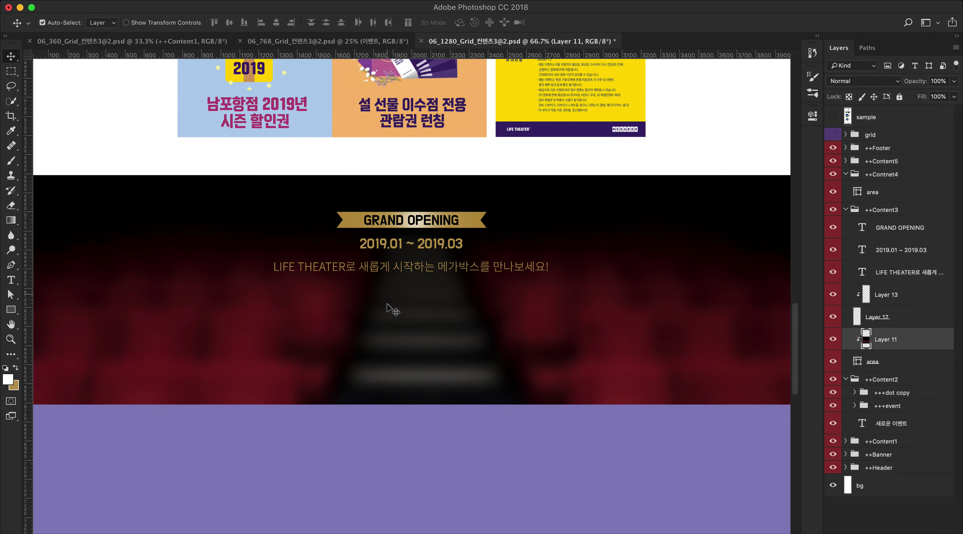
{"action": "scroll", "coordinate": [391, 309], "scroll_direction": "down", "scroll_amount": 2}
{"action": "key", "text": "super+Tab"}
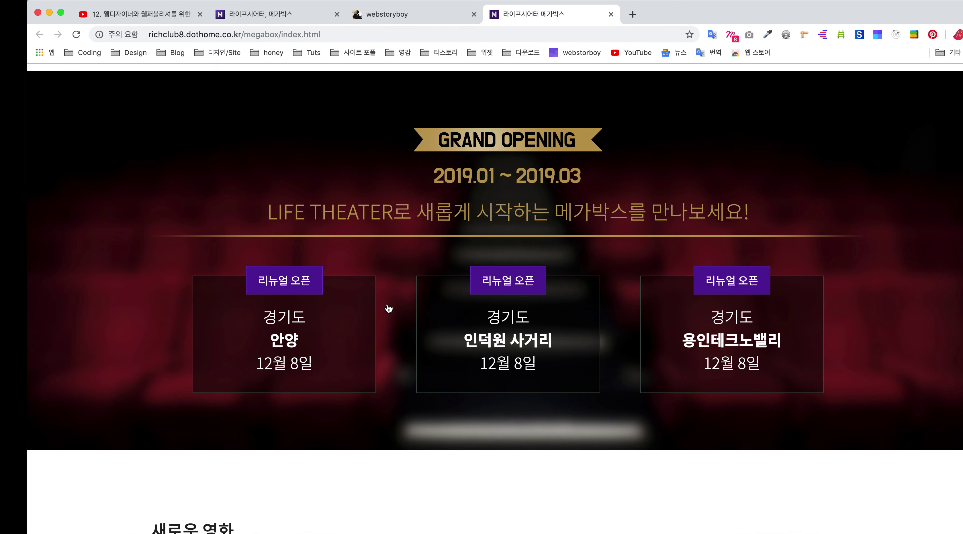
{"action": "key", "text": "super+Tab"}
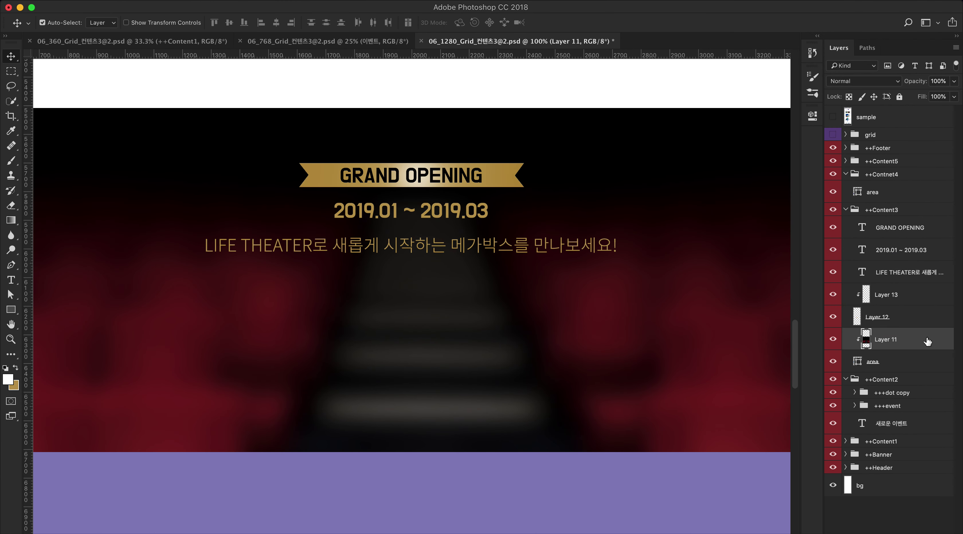
Step: Create a new layer above Layer 13 with the guides shown, and activate the Rectangular Marquee tool
{"action": "left_click", "coordinate": [925, 295]}
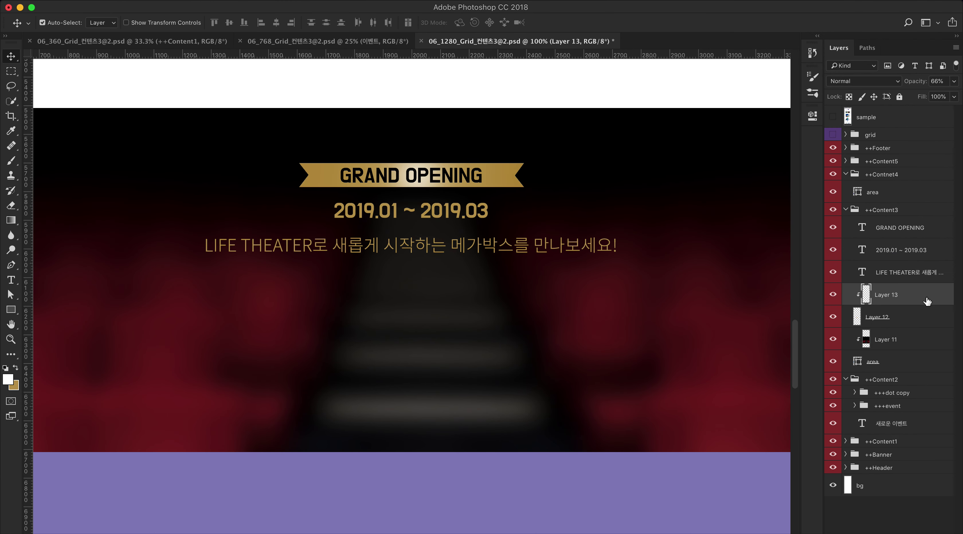
{"action": "key", "text": "super+alt+shift+n"}
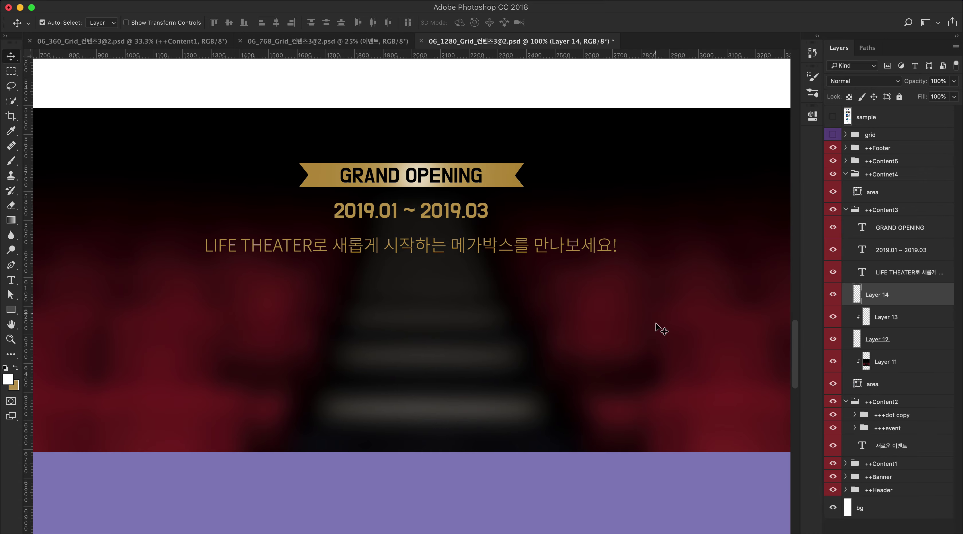
{"action": "key", "text": "super+semicolon"}
{"action": "left_click_drag", "start_coordinate": [636, 285], "coordinate": [589, 284]}
{"action": "key", "text": "super+minus"}
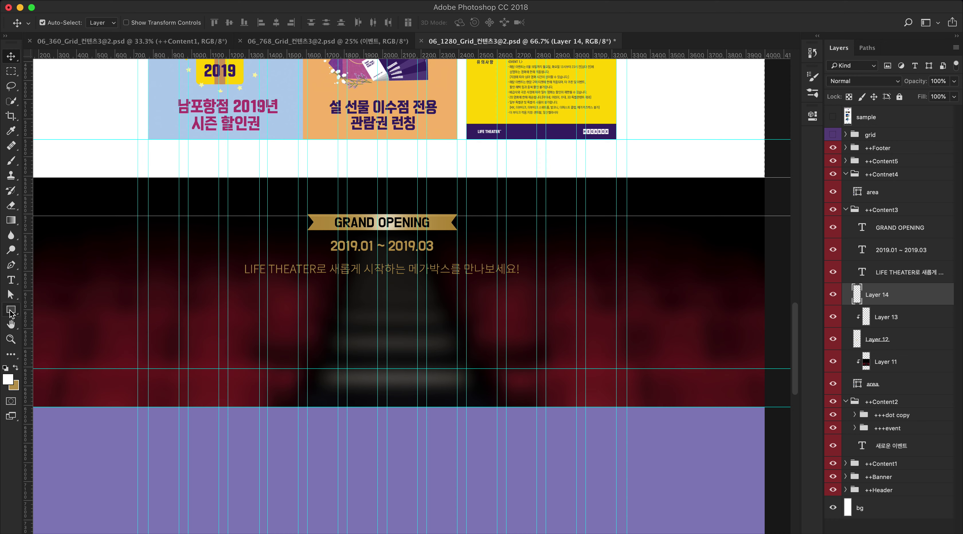
{"action": "left_click", "coordinate": [11, 75]}
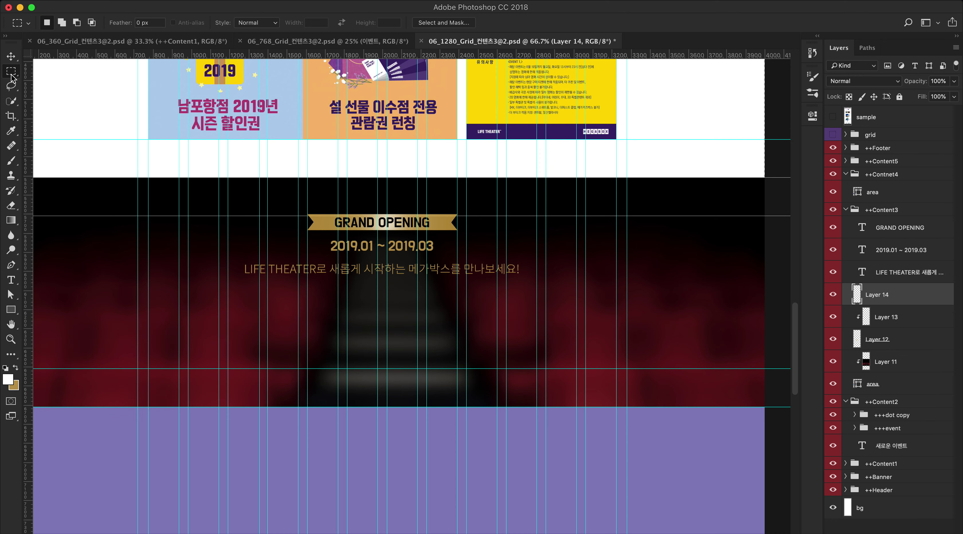